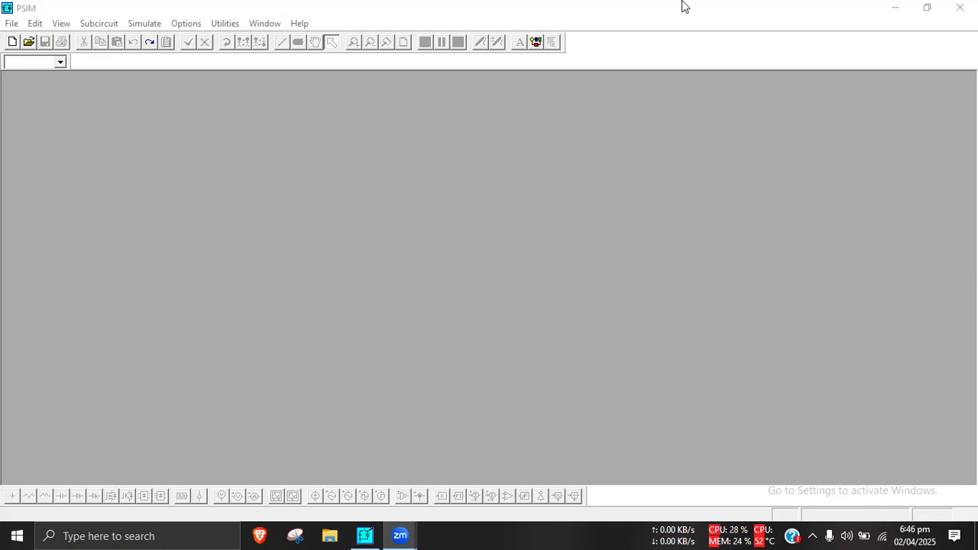
Create a new blank schematic and maximize its window.
click(12, 42)
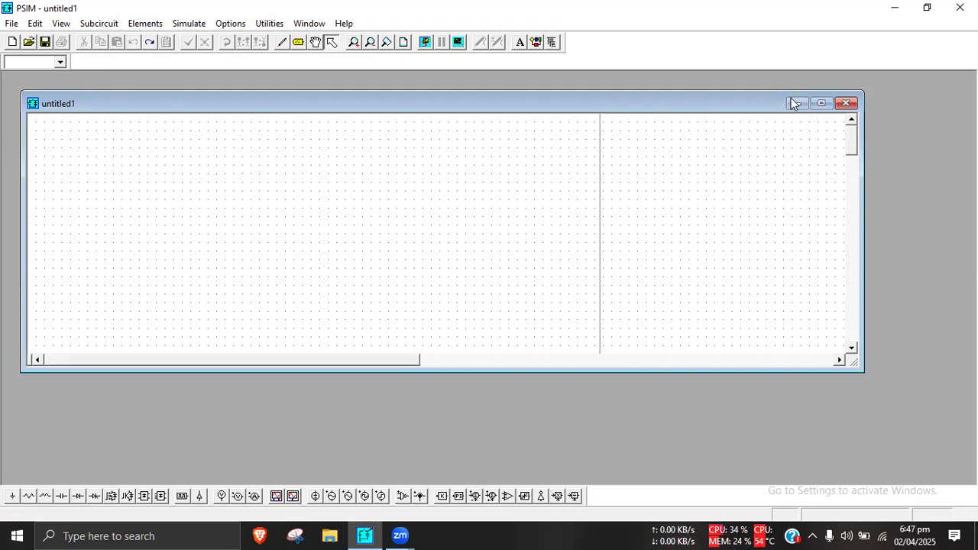
click(821, 104)
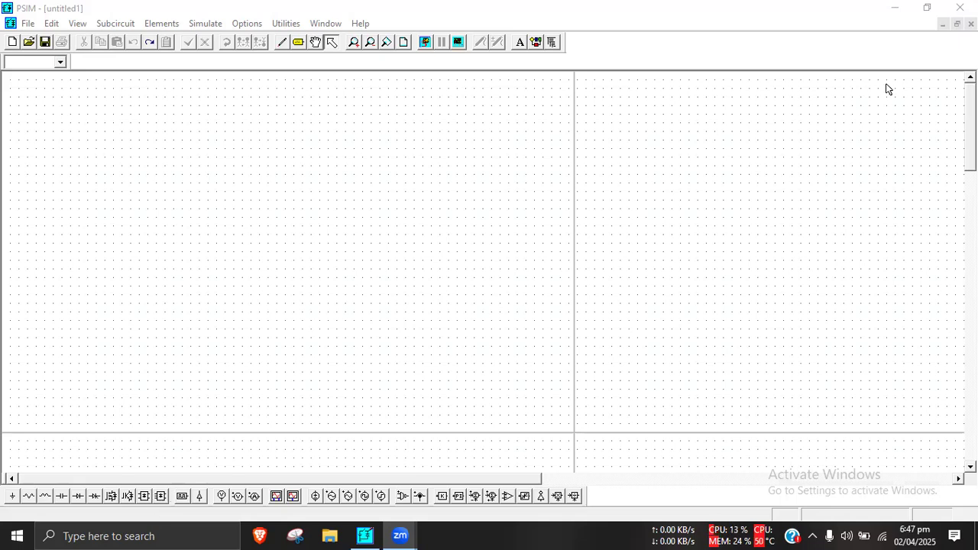
click(956, 24)
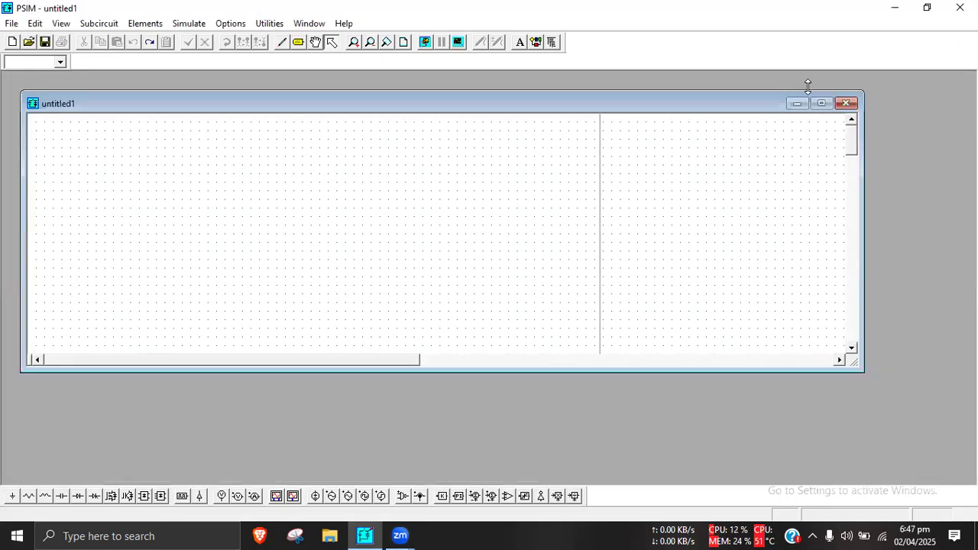
click(823, 103)
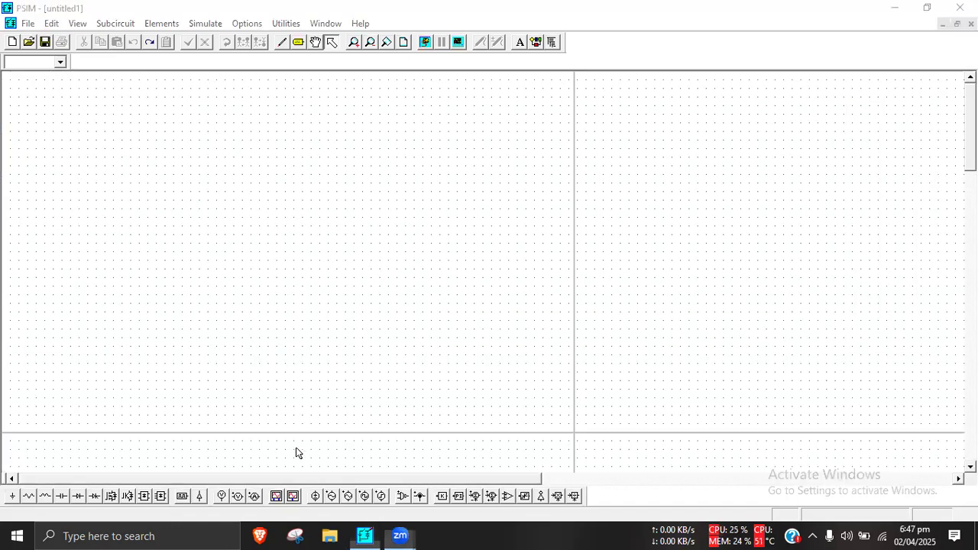
Place a sinusoidal voltage source upright in the schematic and a horizontal inductor beside it, level with the source's upper terminal.
click(237, 496)
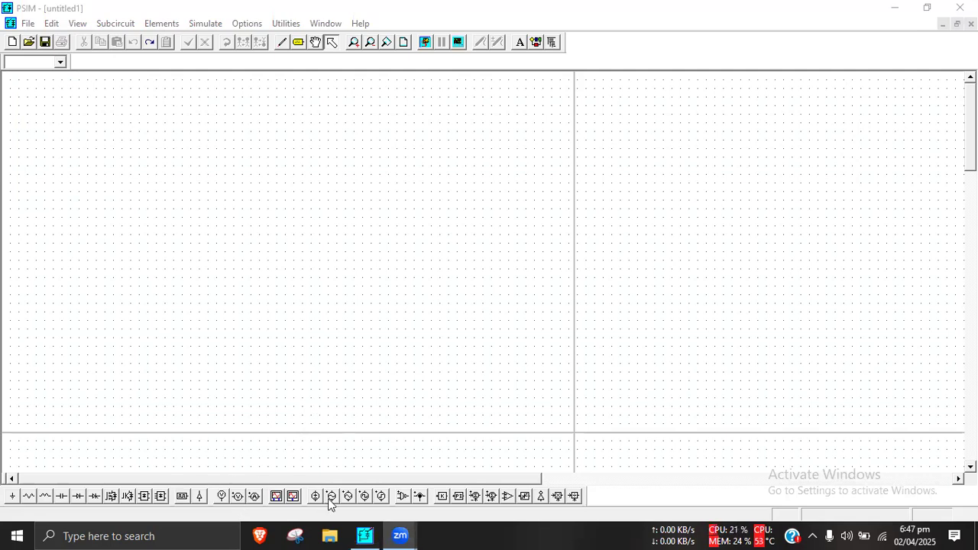
click(113, 212)
key(Escape)
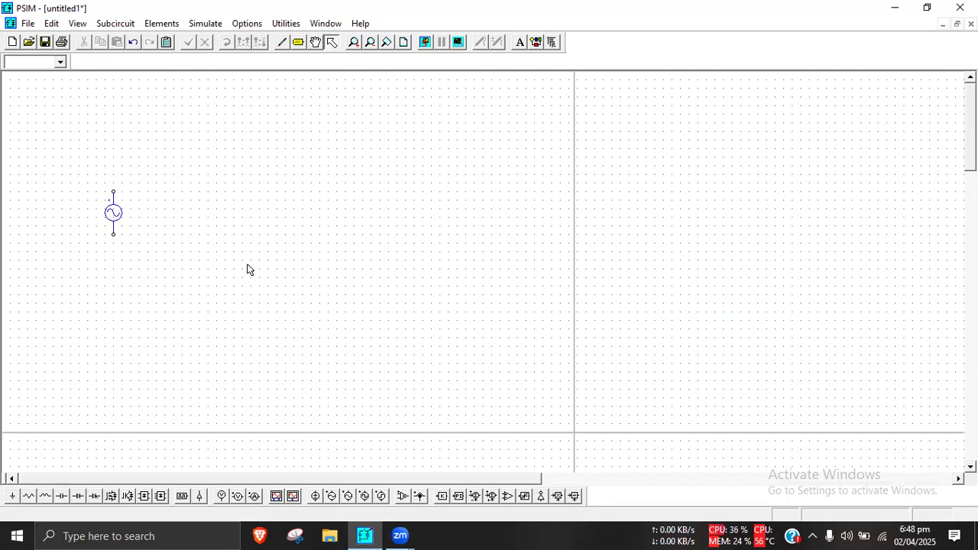
click(46, 497)
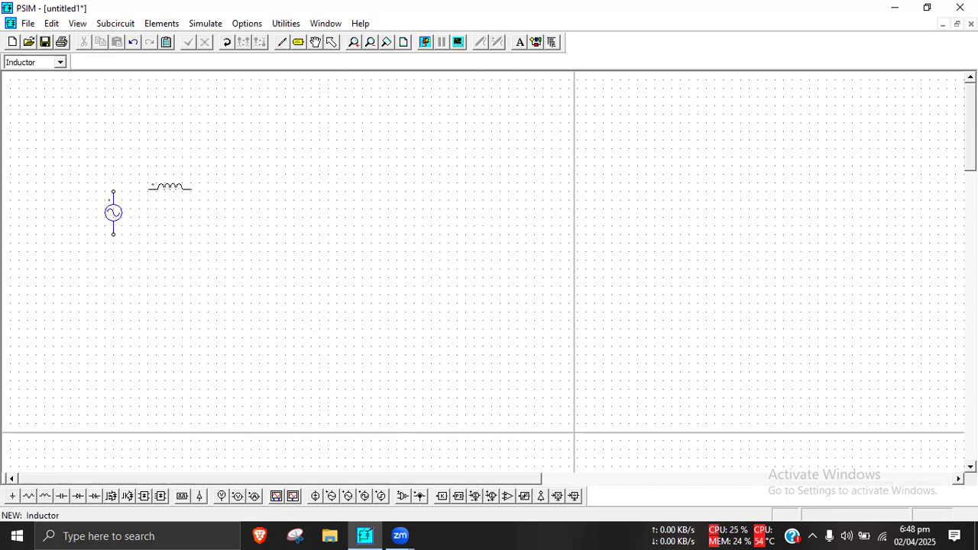
click(169, 190)
key(Escape)
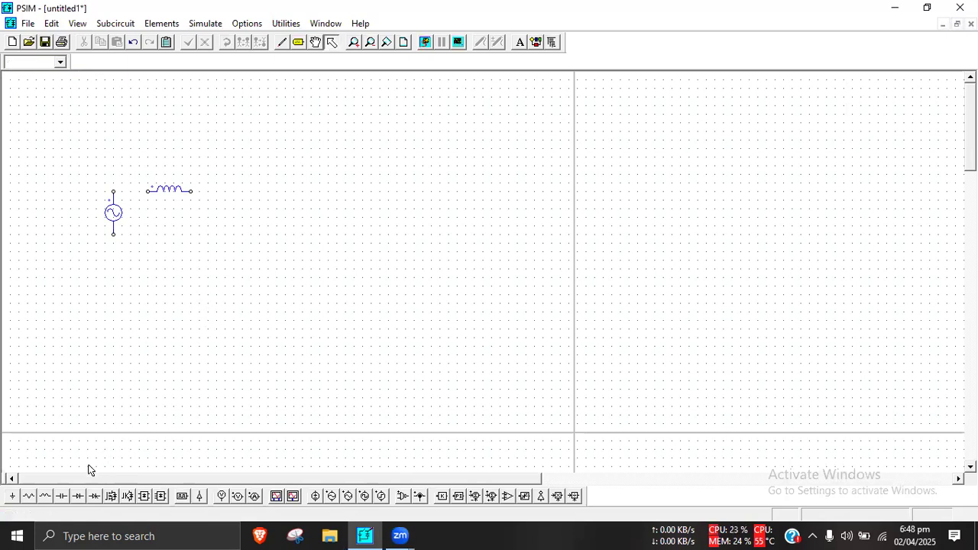
Place a capacitor beyond the inductor, rotate it to vertical, and align its upper terminal with the inductor.
click(62, 496)
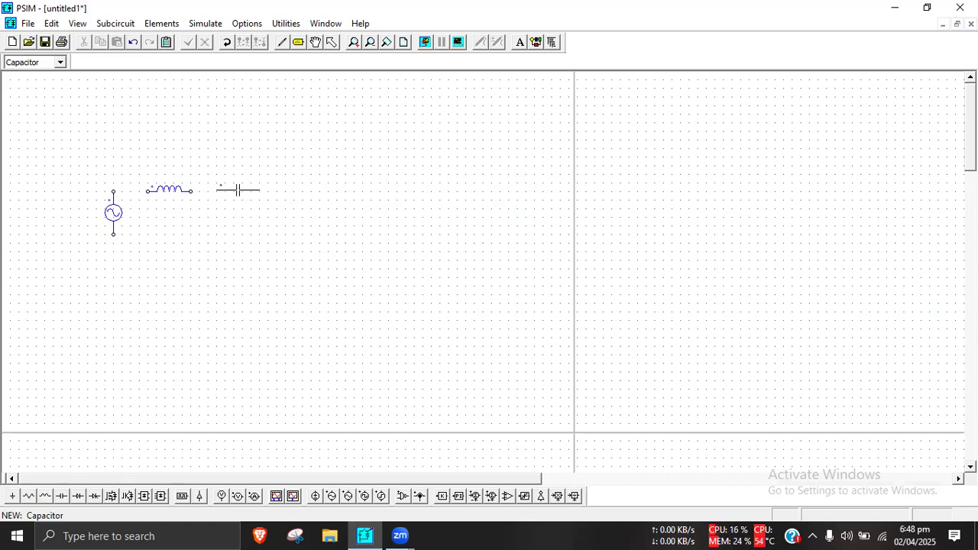
click(238, 191)
key(Escape)
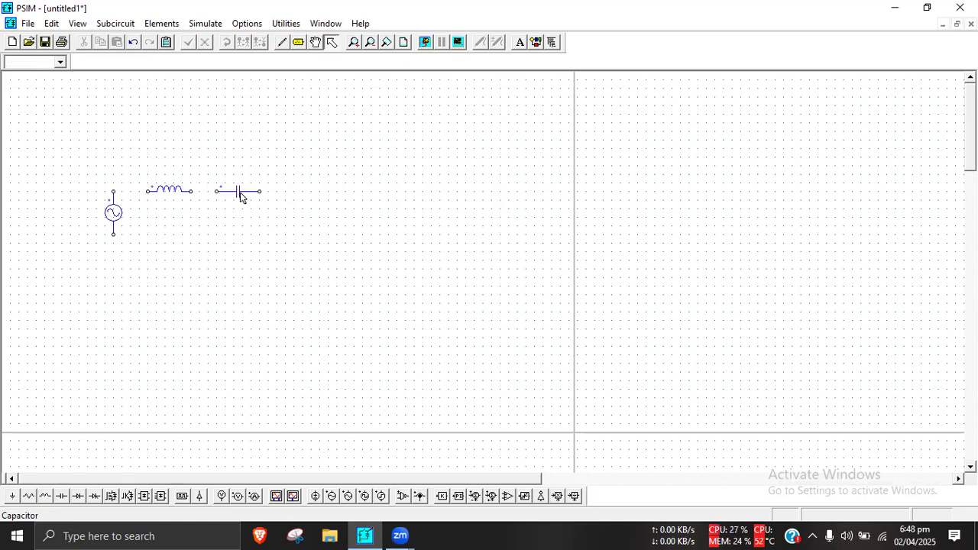
right_click(239, 195)
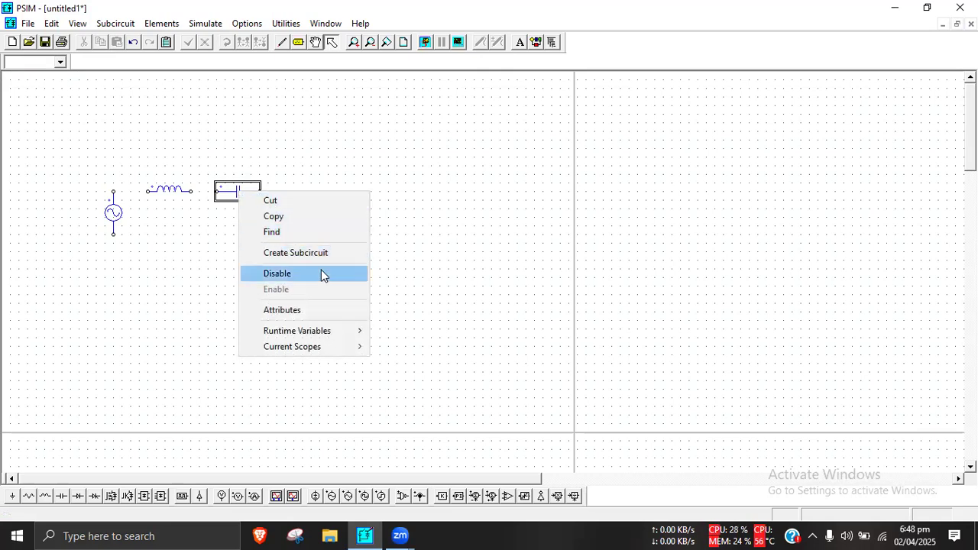
click(330, 310)
click(357, 162)
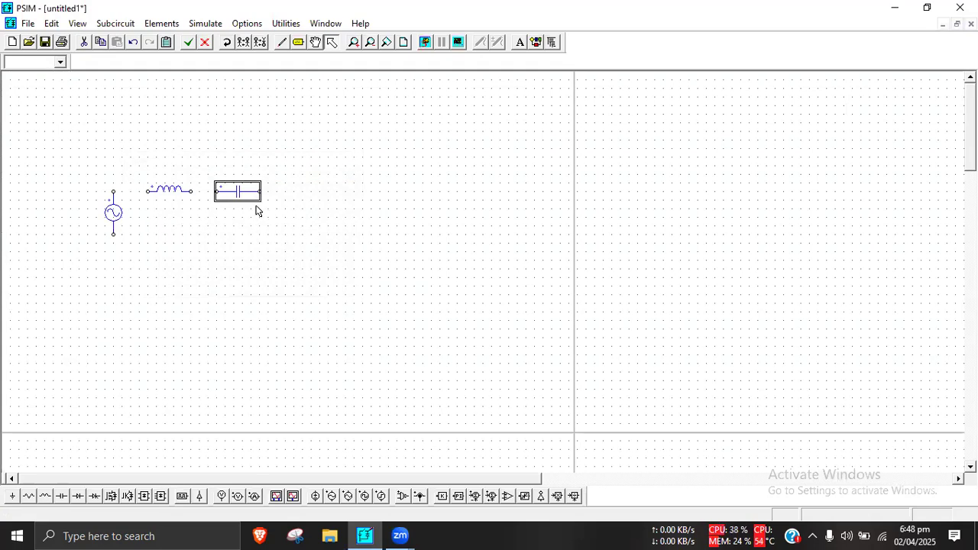
right_click(234, 197)
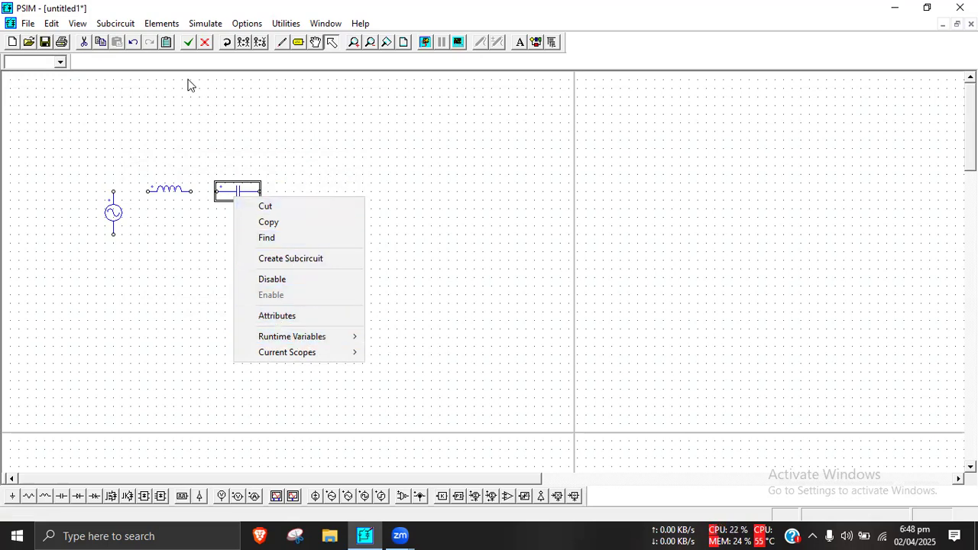
click(226, 42)
drag(234, 188, 225, 209)
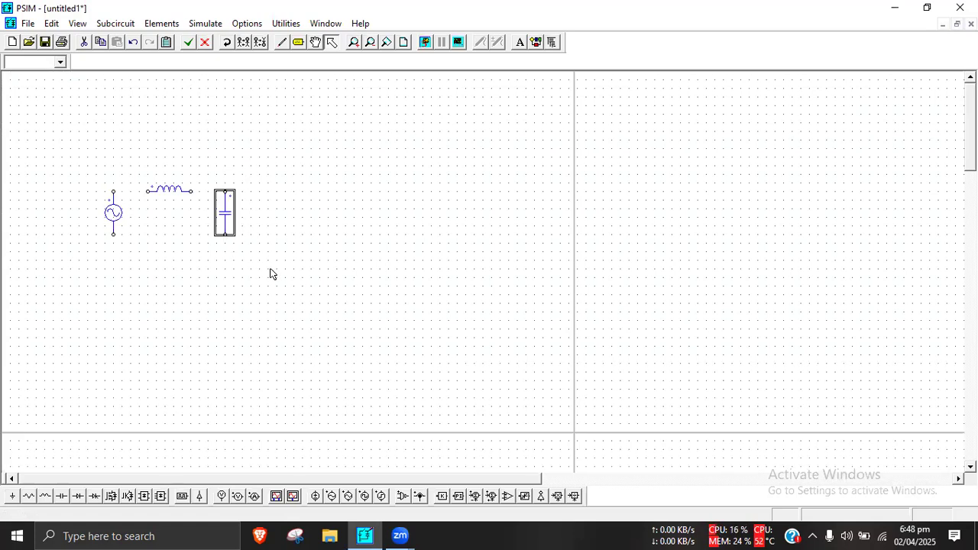
click(282, 233)
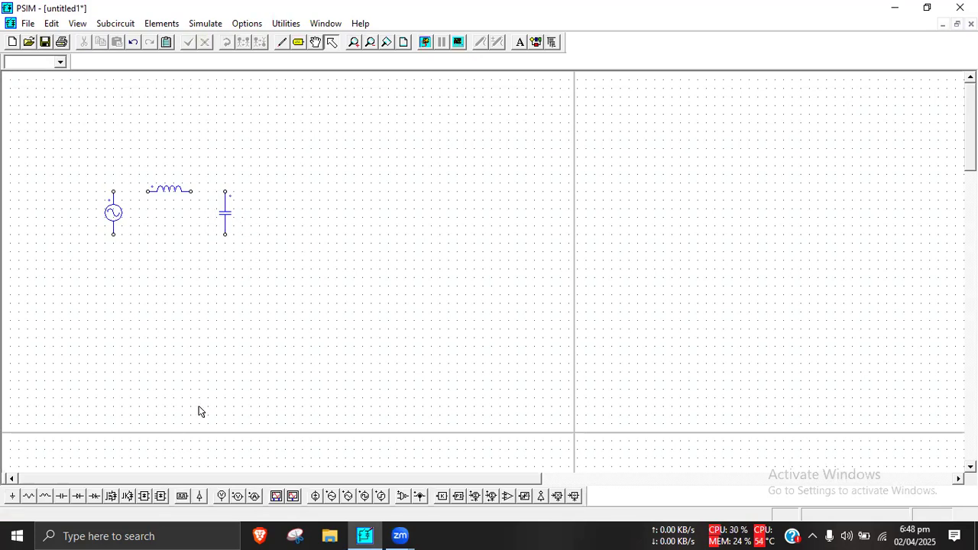
Wire the voltage source, inductor and capacitor into a closed series loop.
click(282, 42)
drag(113, 191, 156, 190)
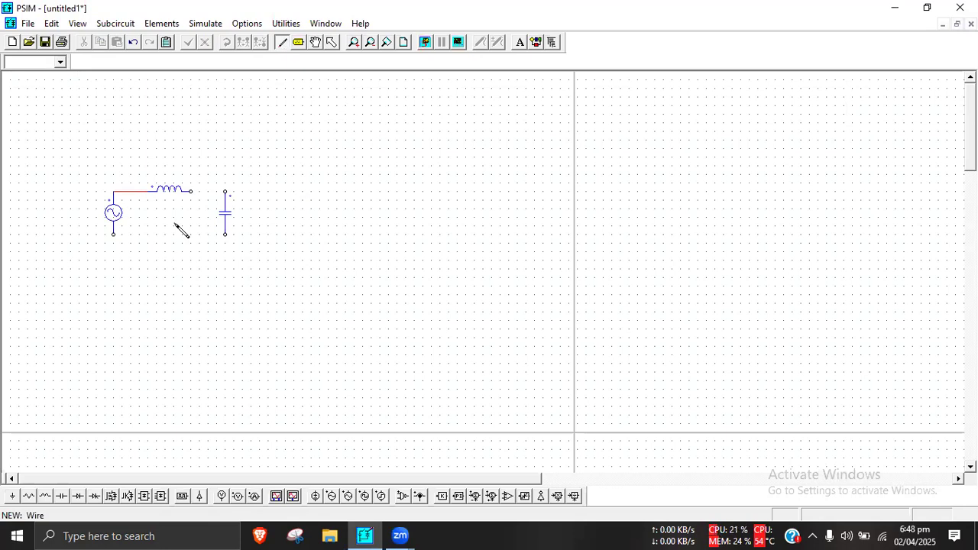
drag(192, 191, 224, 192)
mouse_move(225, 235)
mouse_down()
mouse_move(227, 266)
mouse_move(129, 270)
mouse_move(109, 253)
mouse_move(114, 243)
mouse_up()
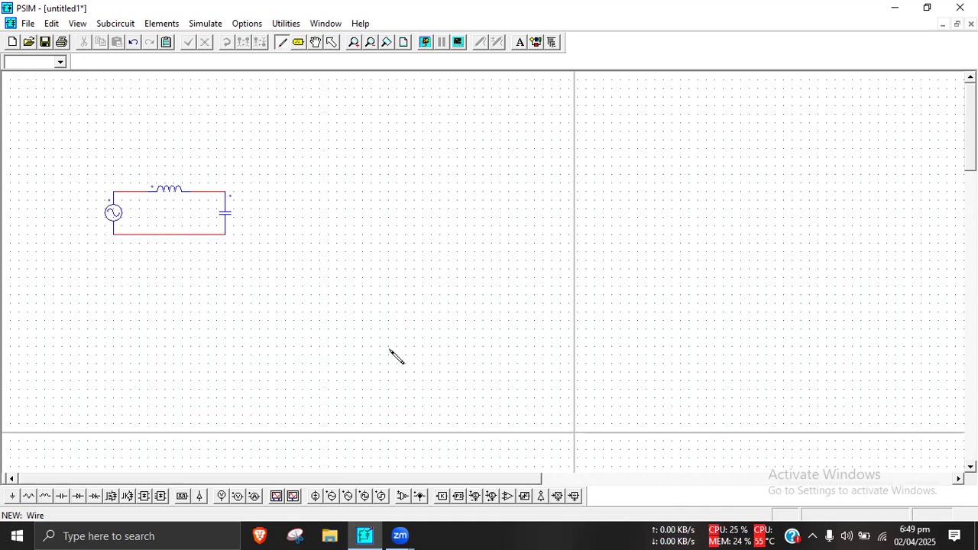
key(Escape)
Set the sinusoidal voltage source's peak amplitude to 15 and its frequency to 50.
double_click(113, 214)
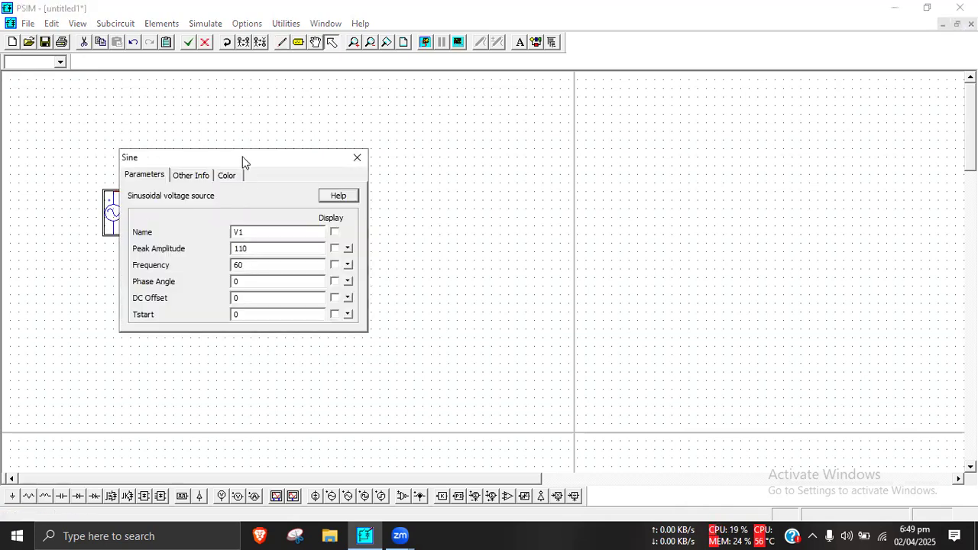
drag(243, 162, 389, 130)
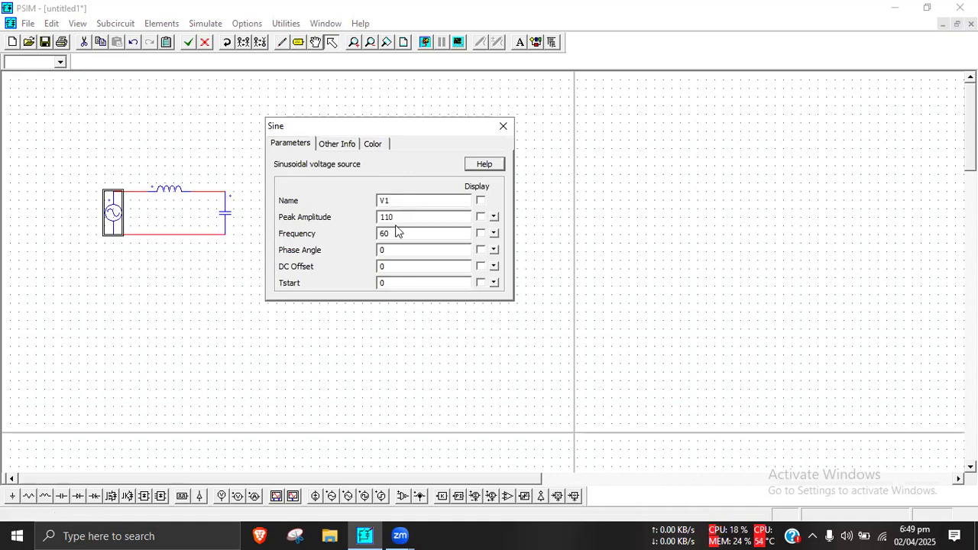
double_click(401, 215)
text(15)
double_click(424, 236)
text(50)
click(503, 127)
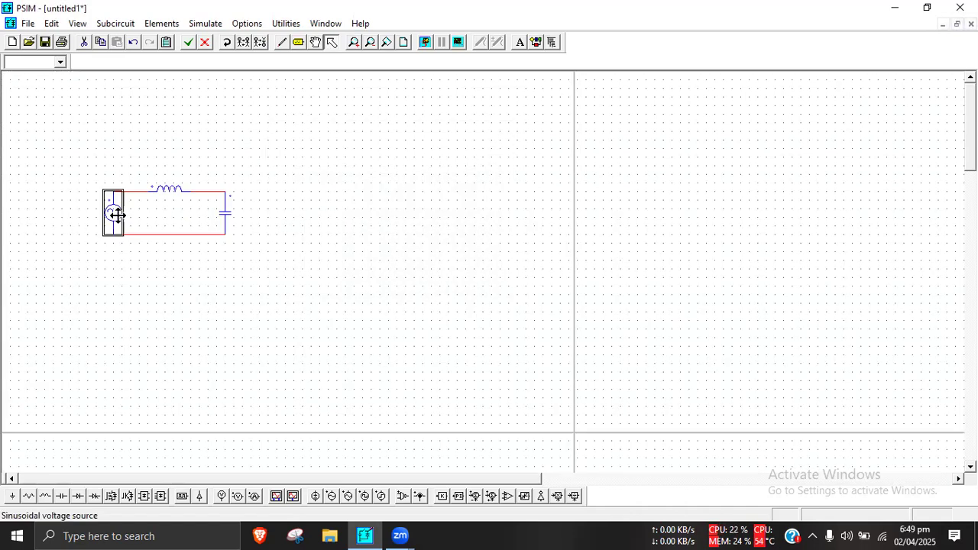
Display the voltage source's name, peak amplitude and frequency on the schematic.
double_click(117, 215)
click(480, 217)
click(480, 233)
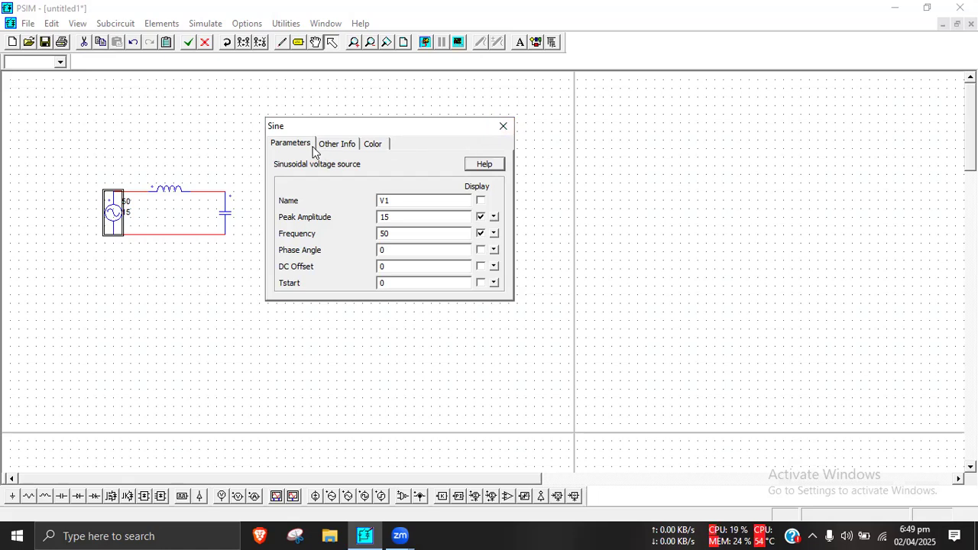
click(337, 147)
click(372, 145)
click(288, 144)
click(503, 126)
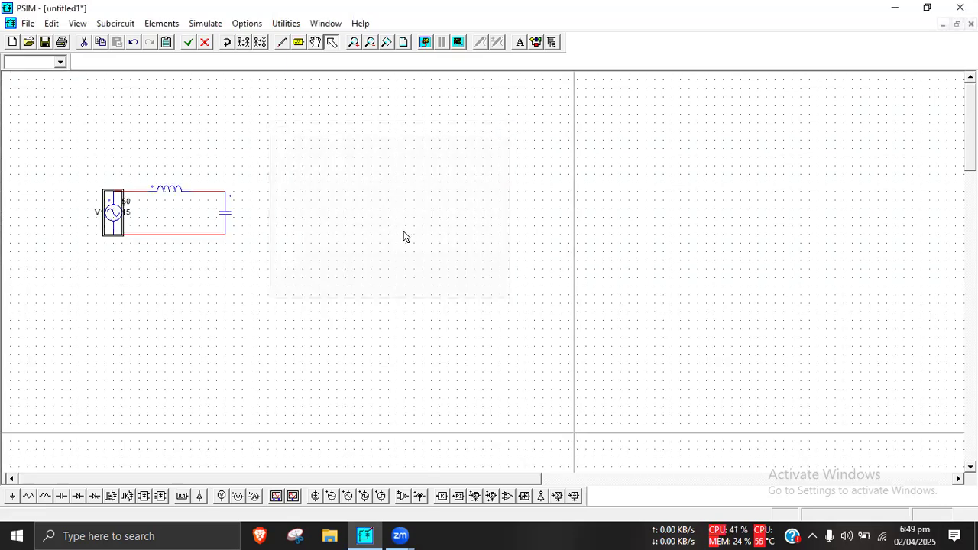
Set the inductor's inductance to 5m and display its name and inductance on the schematic.
double_click(164, 190)
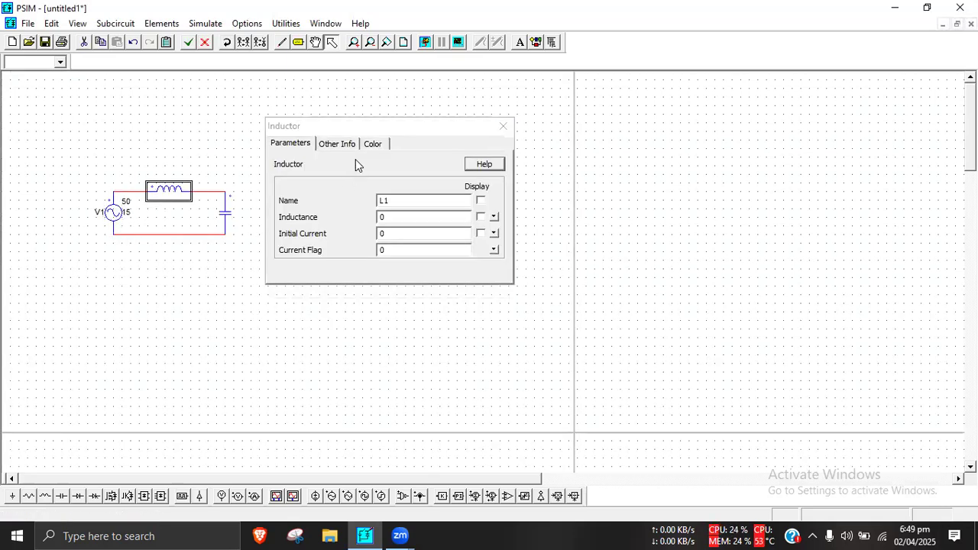
drag(374, 127, 404, 133)
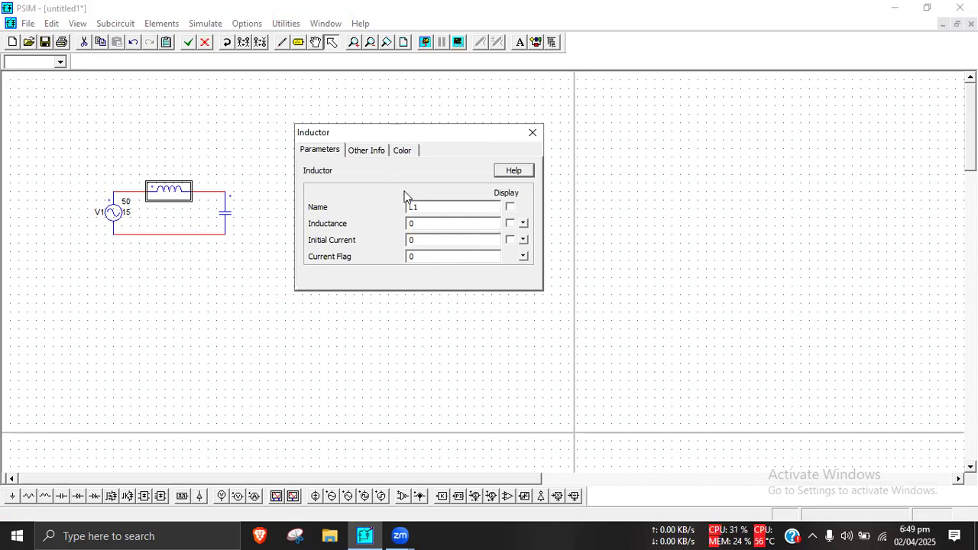
double_click(416, 223)
click(510, 224)
click(510, 207)
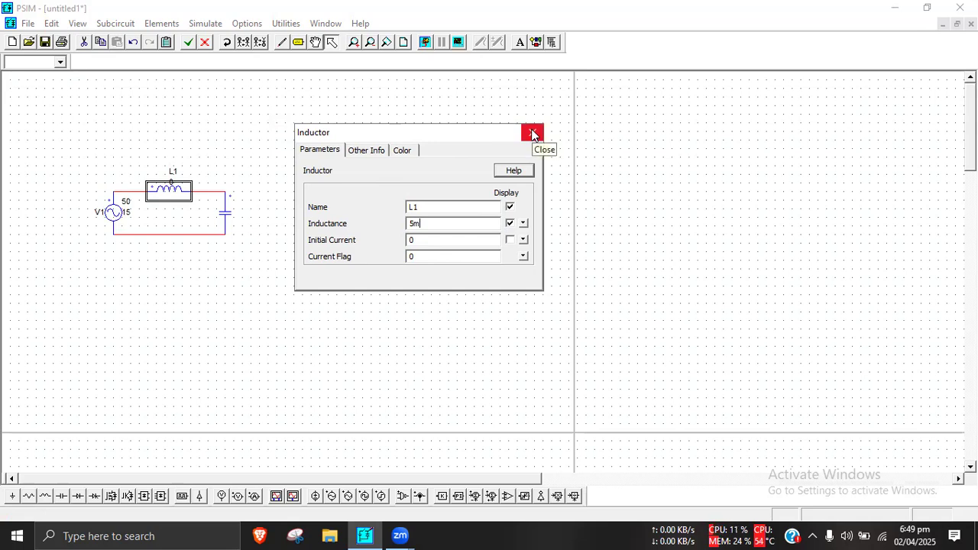
click(523, 223)
click(524, 225)
click(524, 224)
click(532, 132)
Set the capacitor's capacitance to 1u and display its name and capacitance on the schematic.
click(227, 215)
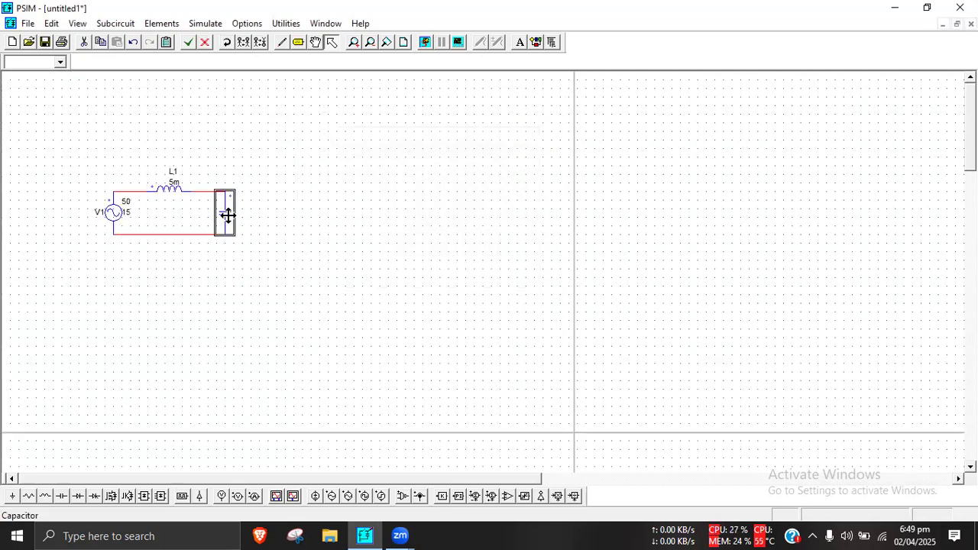
double_click(228, 215)
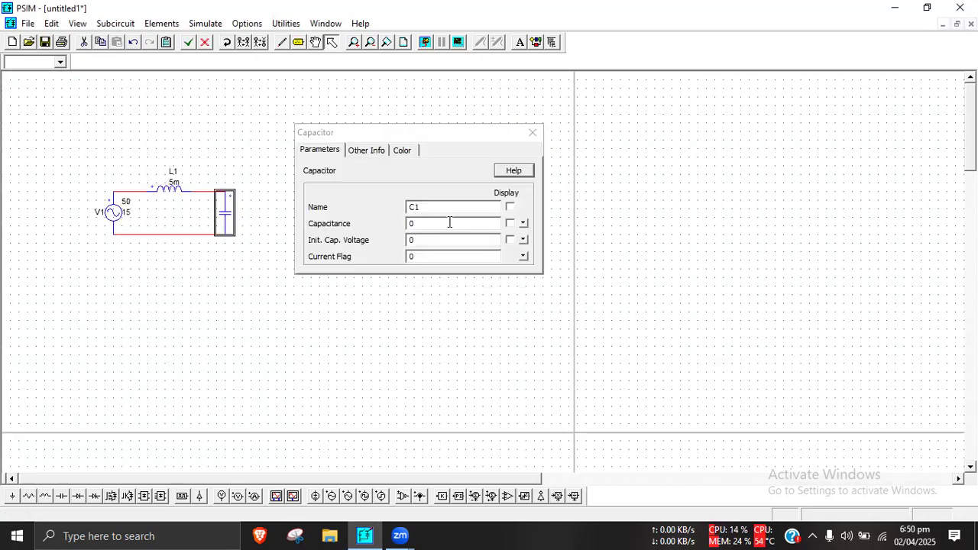
drag(420, 222, 405, 227)
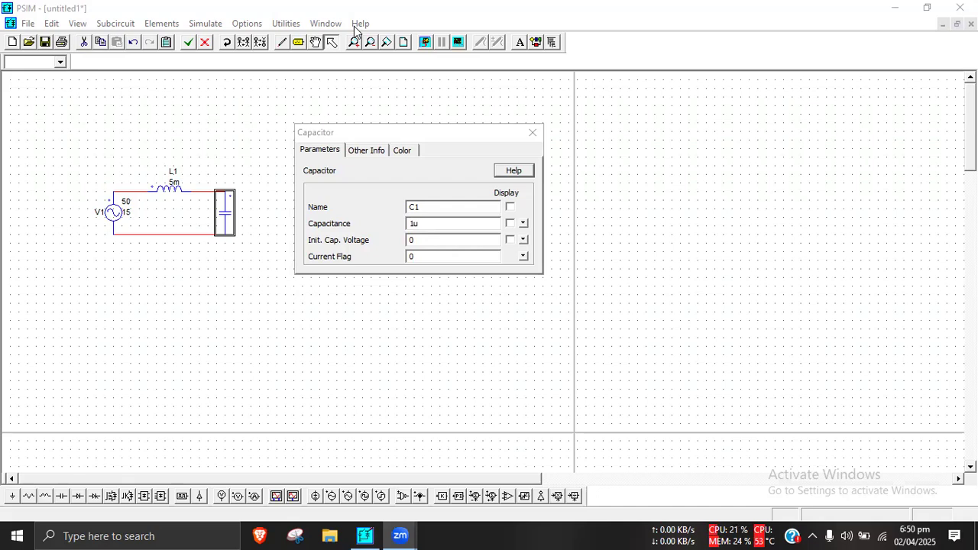
click(510, 207)
click(509, 223)
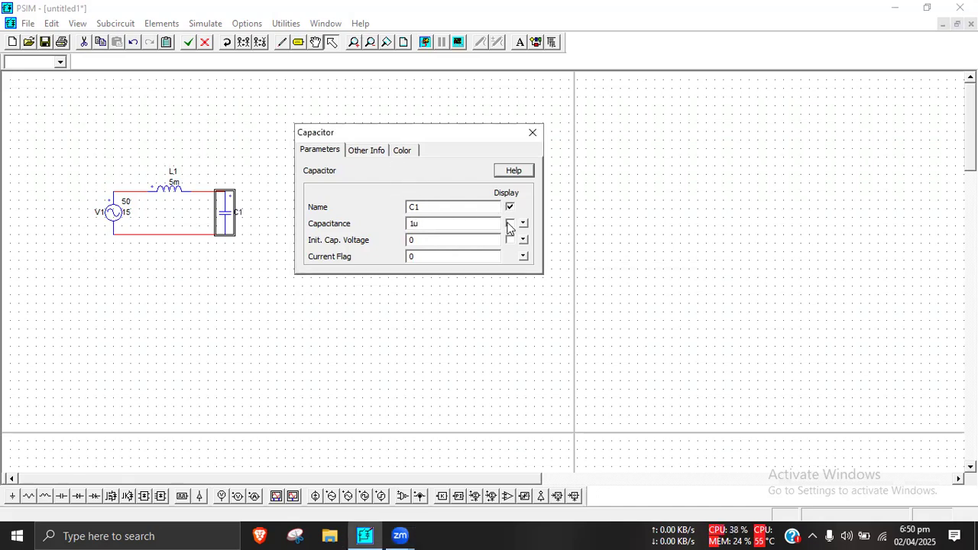
click(532, 133)
click(244, 244)
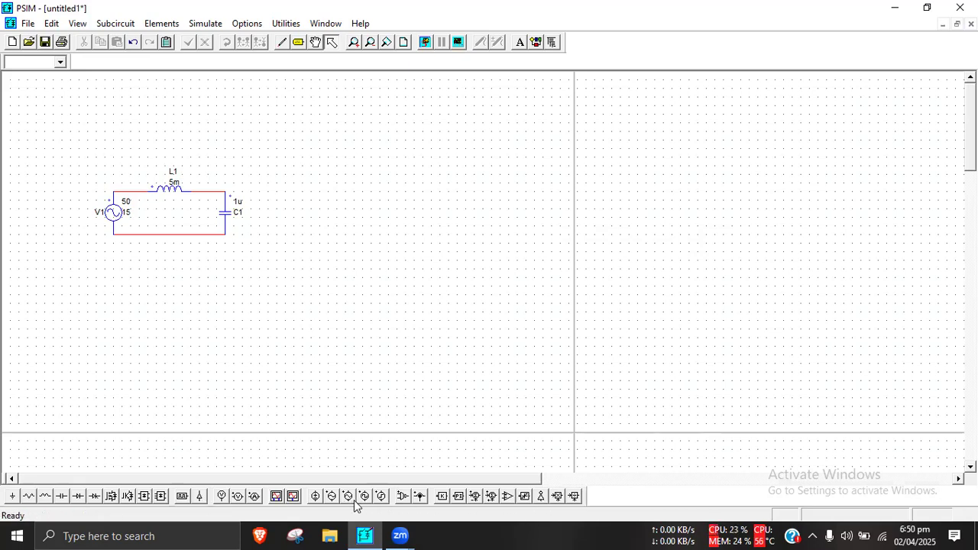
Place four upward-pointing diodes beyond the capacitor as two parallel columns of two series diodes for a bridge.
click(78, 496)
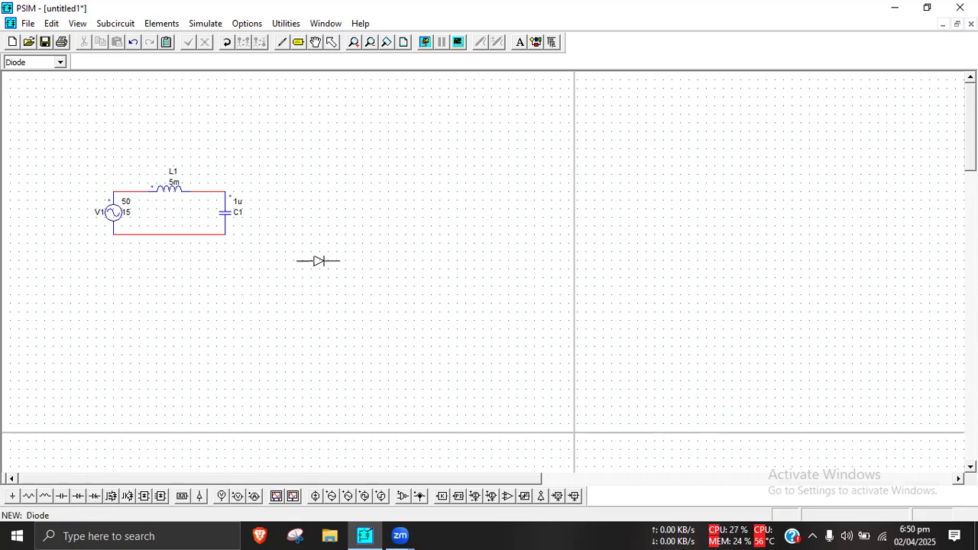
click(226, 42)
click(226, 43)
click(226, 43)
click(285, 168)
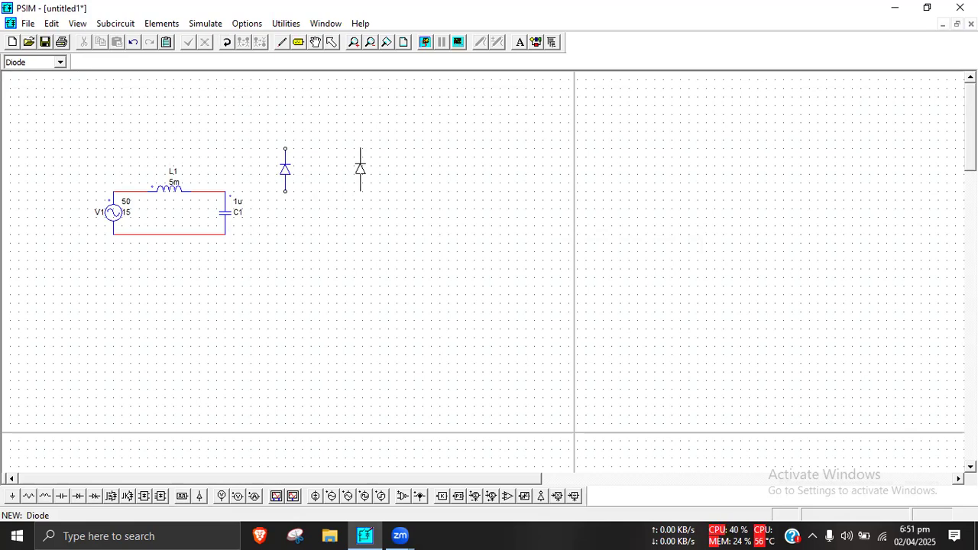
click(354, 168)
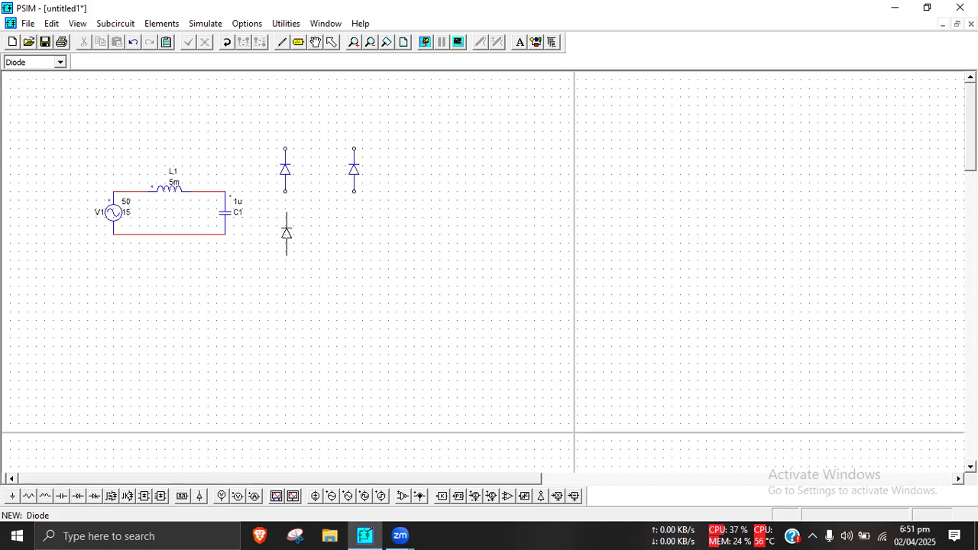
click(285, 213)
click(285, 212)
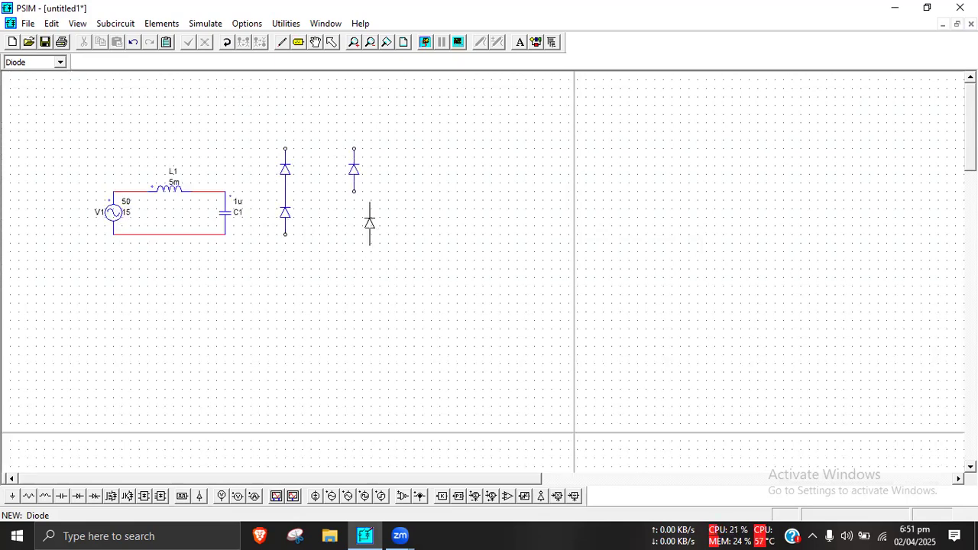
click(354, 212)
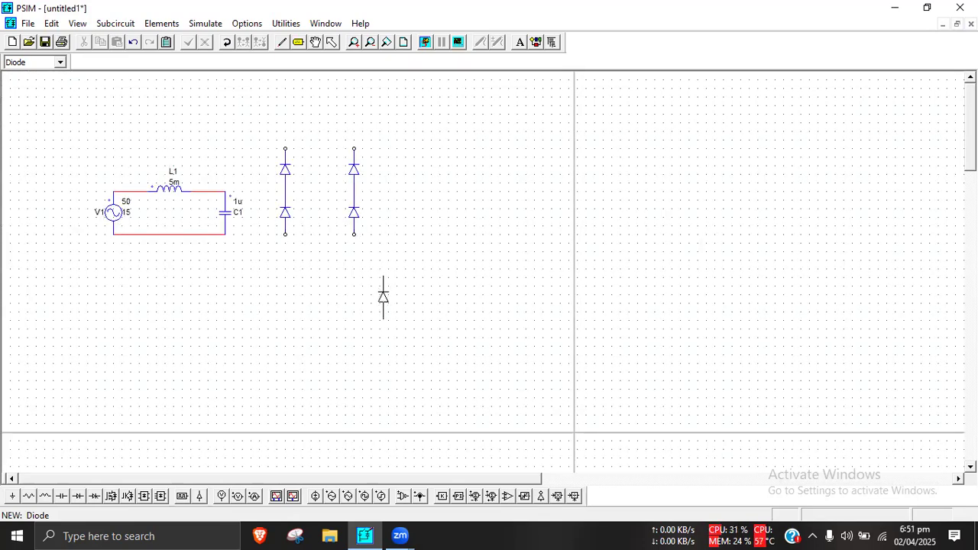
Wire the diode columns together at both ends and connect the capacitor's two terminals to the midpoints of the bridge columns.
click(281, 43)
drag(285, 149, 354, 149)
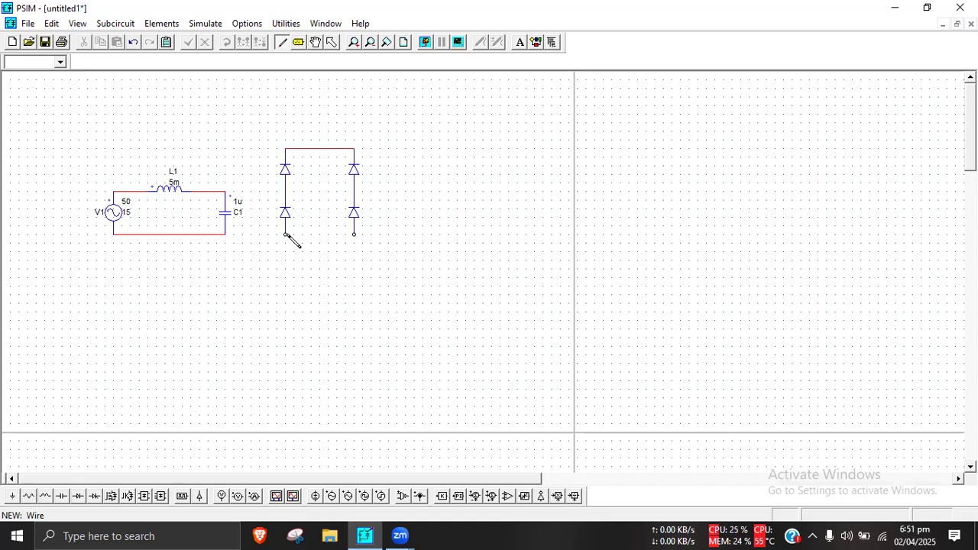
drag(285, 234, 360, 245)
drag(225, 191, 285, 192)
drag(354, 190, 225, 233)
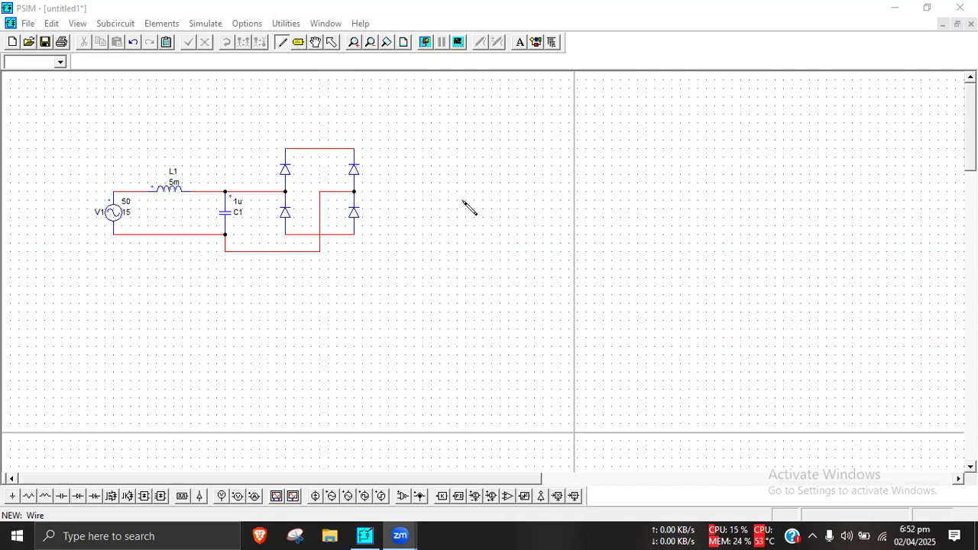
Place a horizontal MOSFET switch beyond the bridge and wire it to the bridge's upper output rail.
click(111, 496)
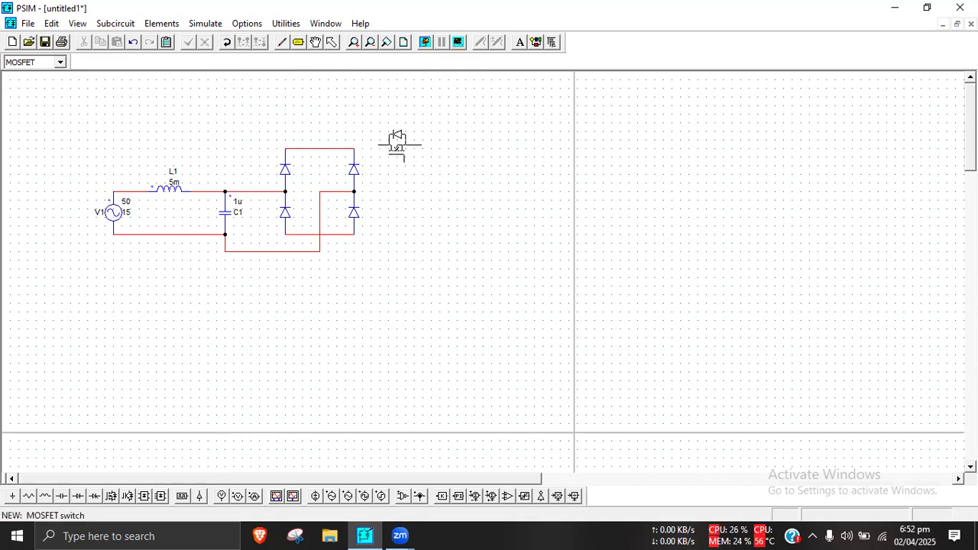
click(401, 149)
key(Escape)
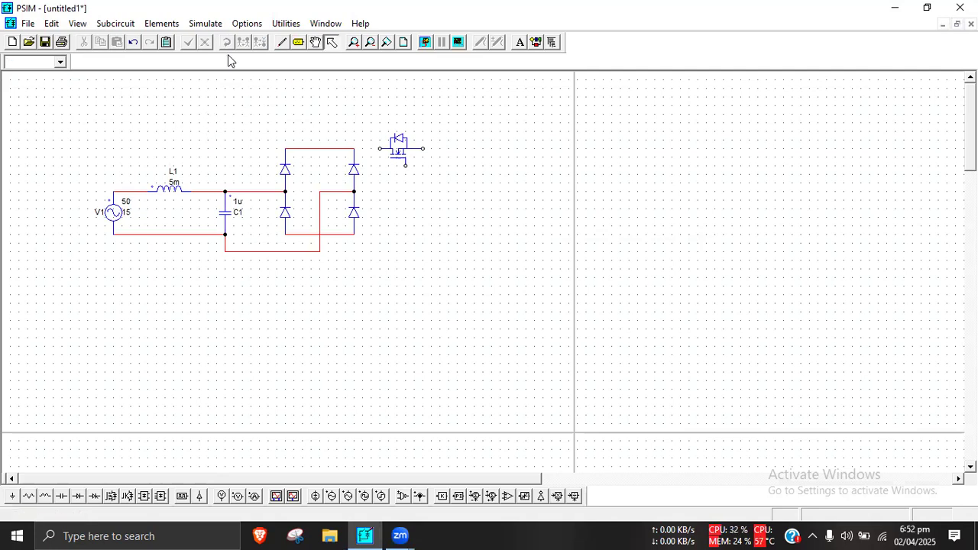
click(281, 44)
drag(354, 149, 380, 149)
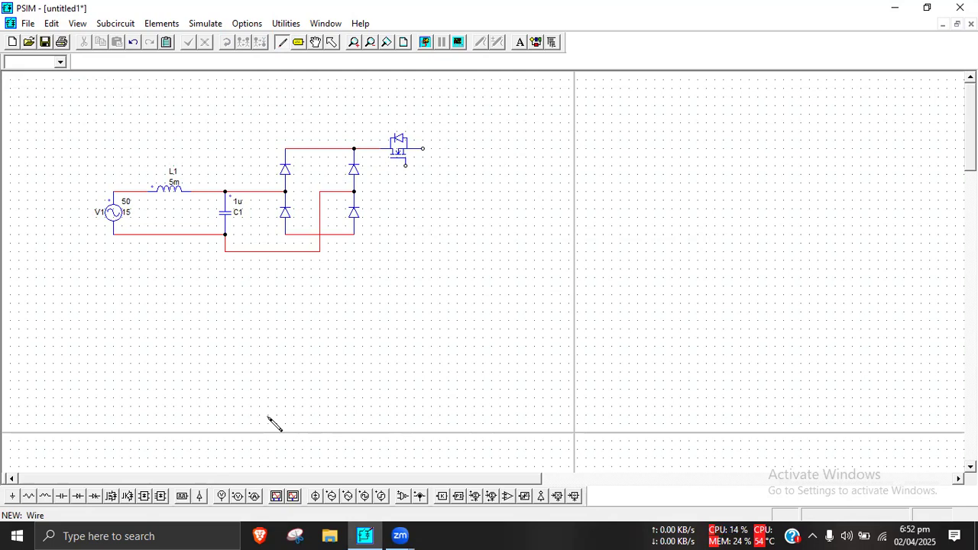
Place a vertical inductor after the MOSFET and wire it between the MOSFET's output and the bridge's lower rail.
click(46, 496)
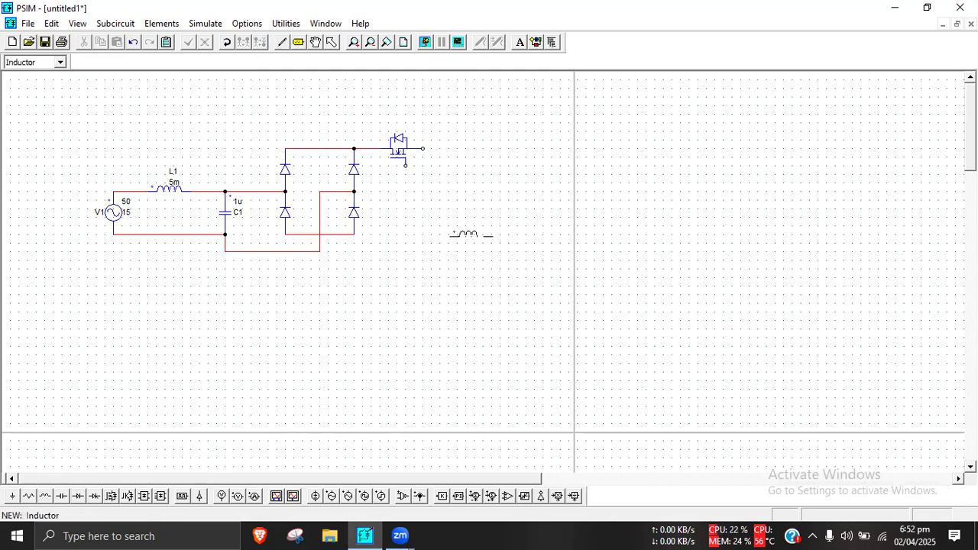
click(227, 41)
click(461, 187)
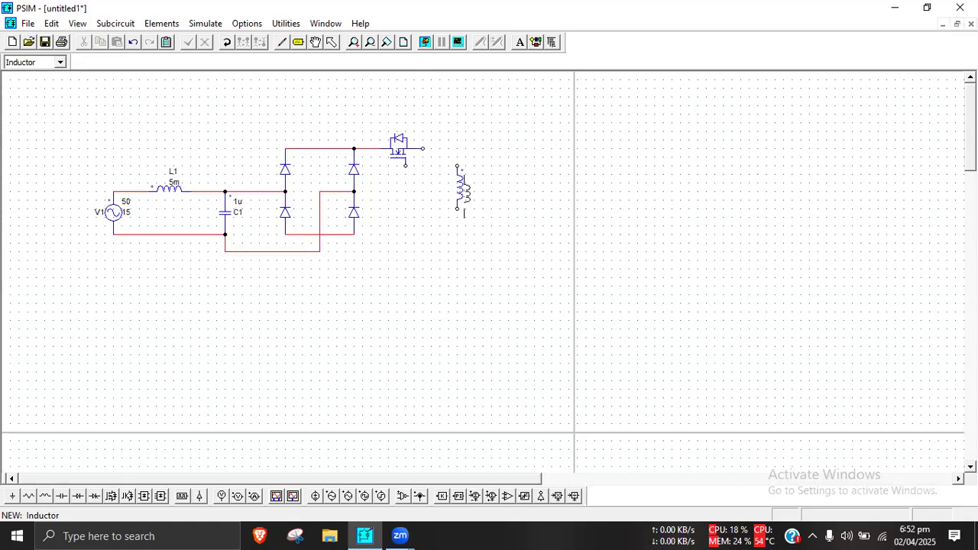
key(Escape)
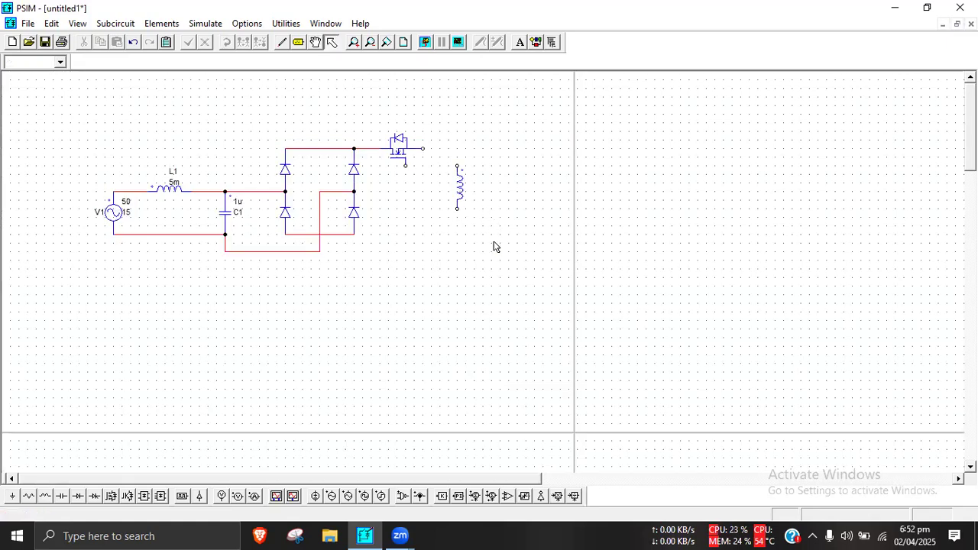
click(282, 42)
drag(423, 149, 457, 166)
drag(458, 210, 353, 234)
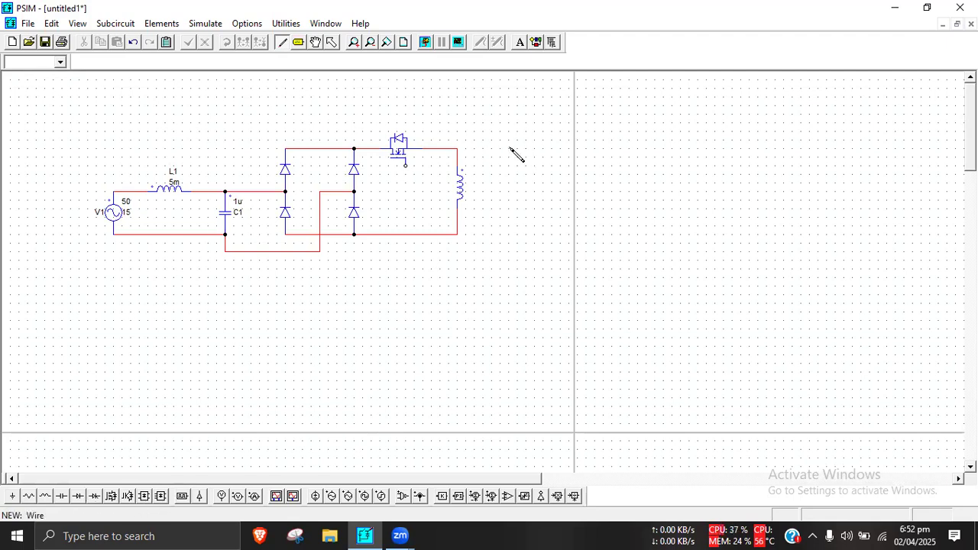
Place a diode pointing back toward the MOSFET beyond the inductor, and a vertical capacitor after the diode.
click(78, 496)
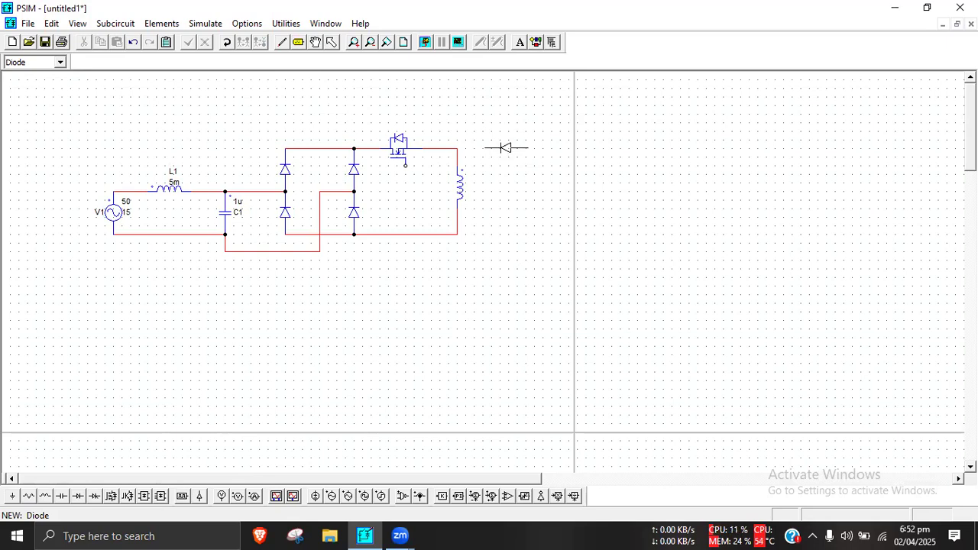
click(503, 148)
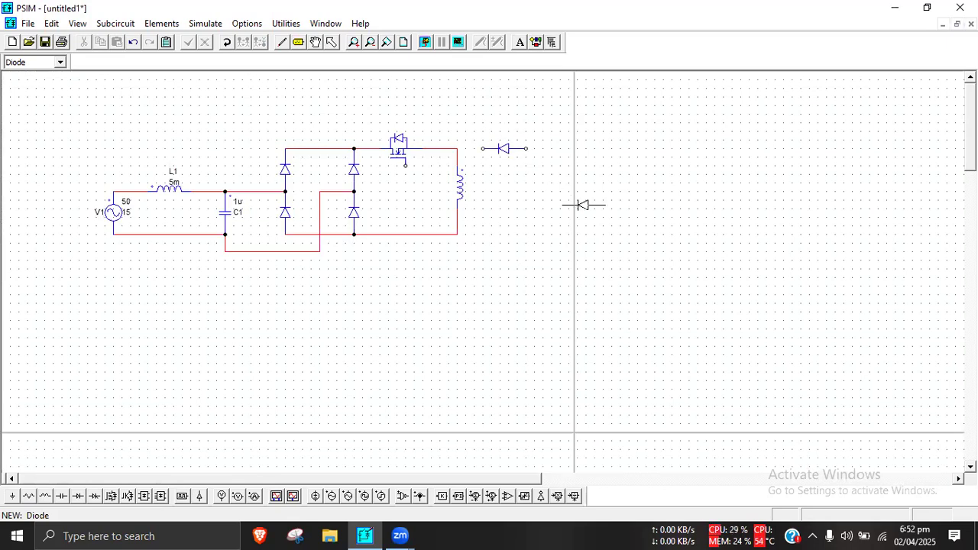
key(Escape)
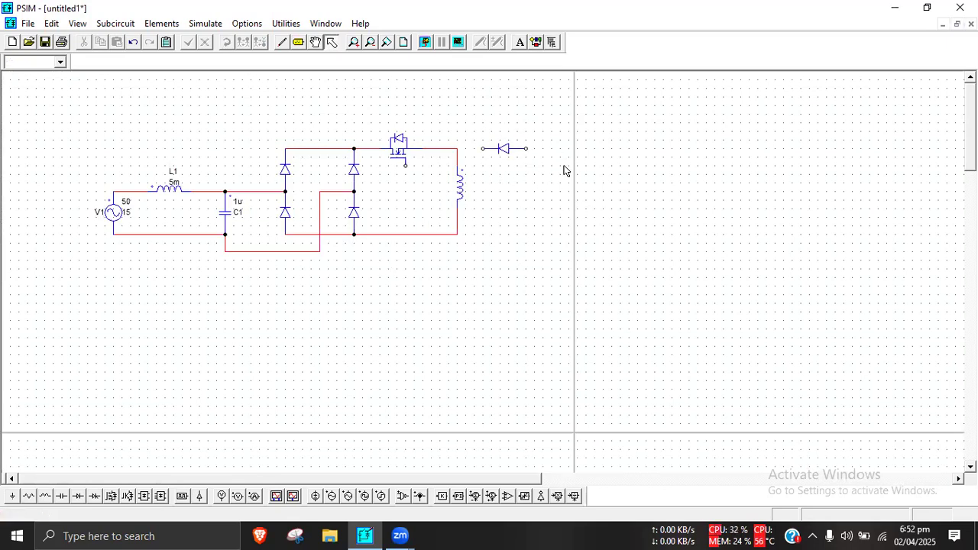
click(62, 496)
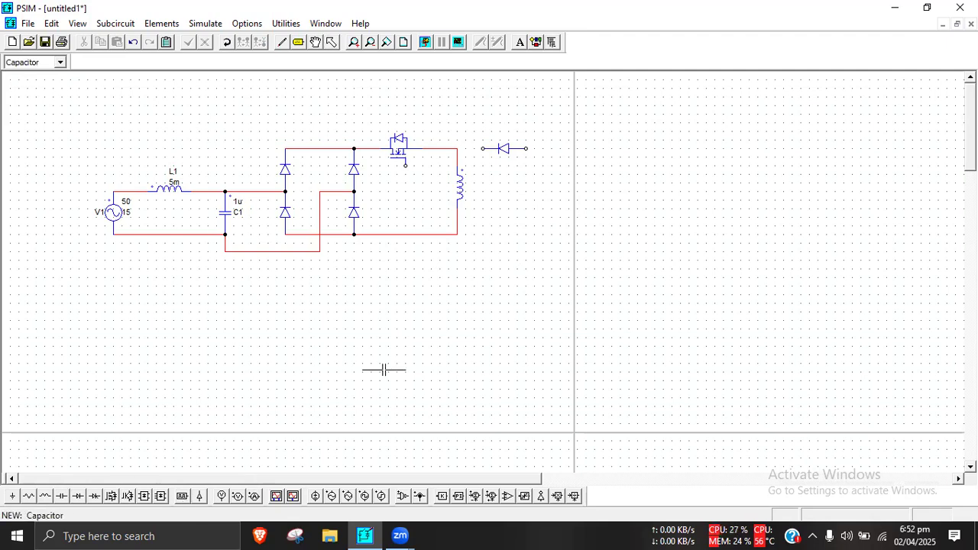
click(227, 42)
click(550, 187)
key(Escape)
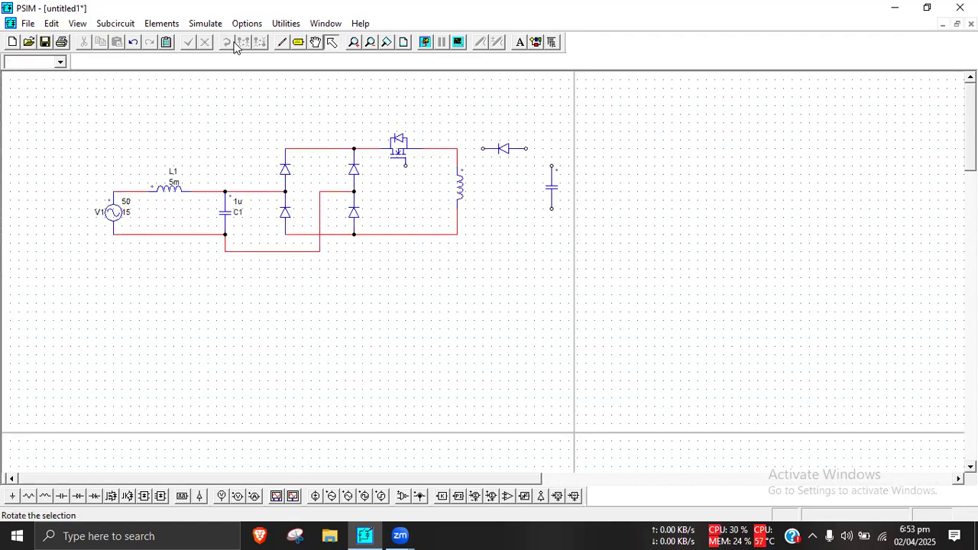
Wire the new diode between the inductor's upper node and the output capacitor, and connect the capacitor to the lower rail.
click(281, 42)
mouse_move(456, 148)
mouse_down()
mouse_move(547, 155)
mouse_move(551, 166)
mouse_up()
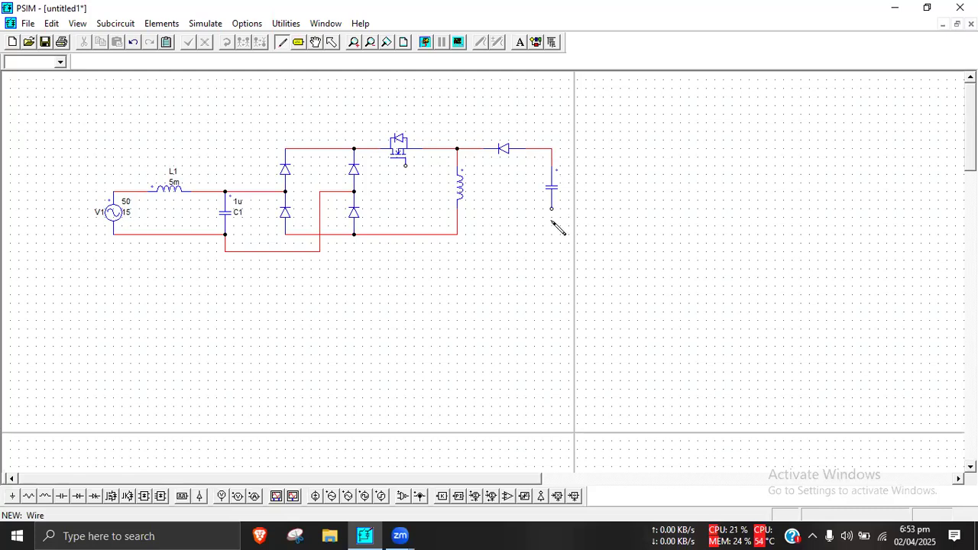
mouse_move(553, 211)
mouse_down()
mouse_move(490, 237)
mouse_move(458, 236)
mouse_up()
Place a vertical resistor beyond the output capacitor and wire it in parallel with that capacitor.
click(30, 497)
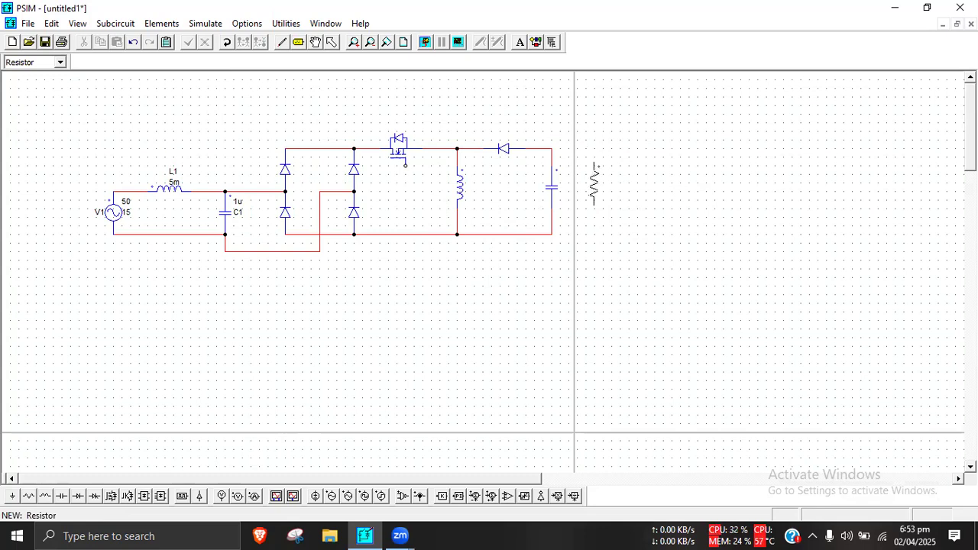
click(603, 187)
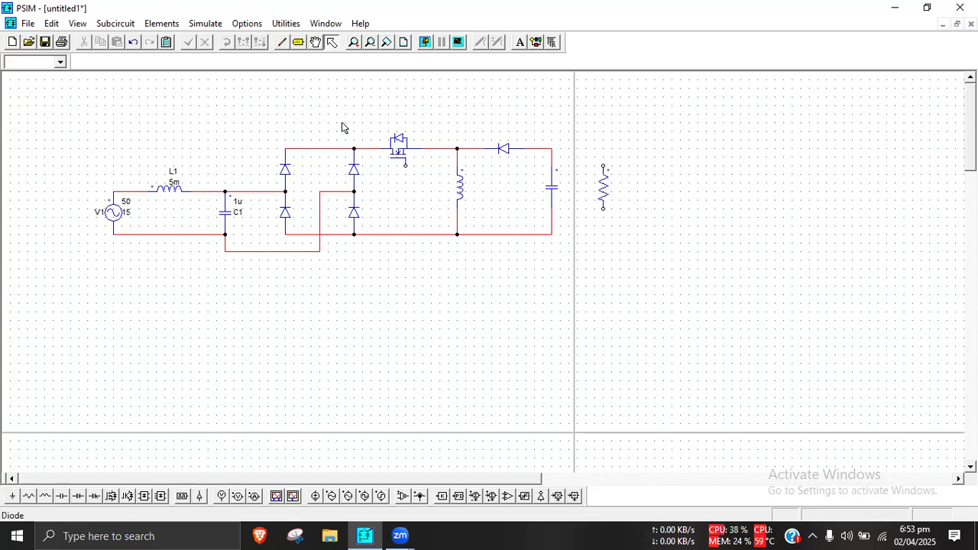
click(281, 43)
mouse_move(551, 148)
mouse_down()
mouse_move(604, 158)
mouse_move(604, 168)
mouse_up()
mouse_move(604, 209)
mouse_down()
mouse_move(582, 231)
mouse_move(552, 236)
mouse_up()
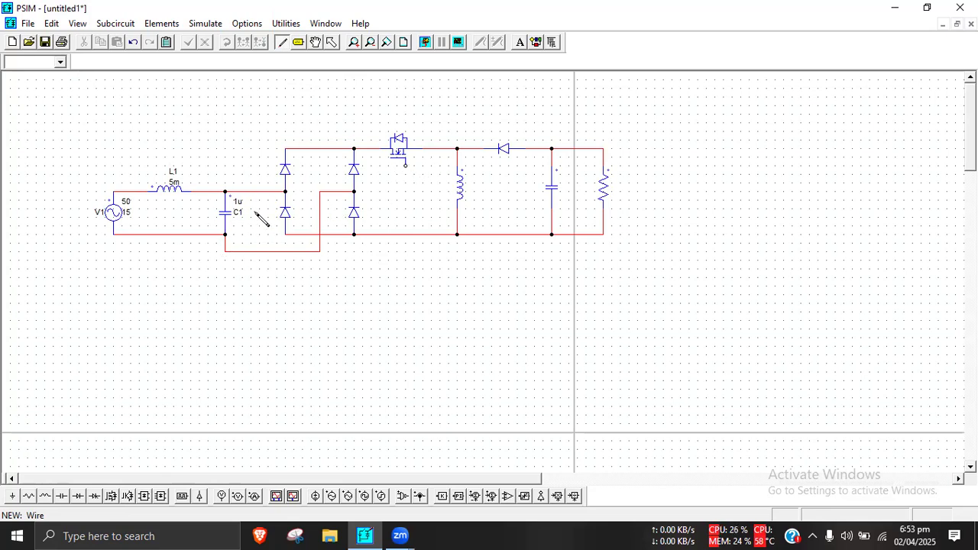
key(Escape)
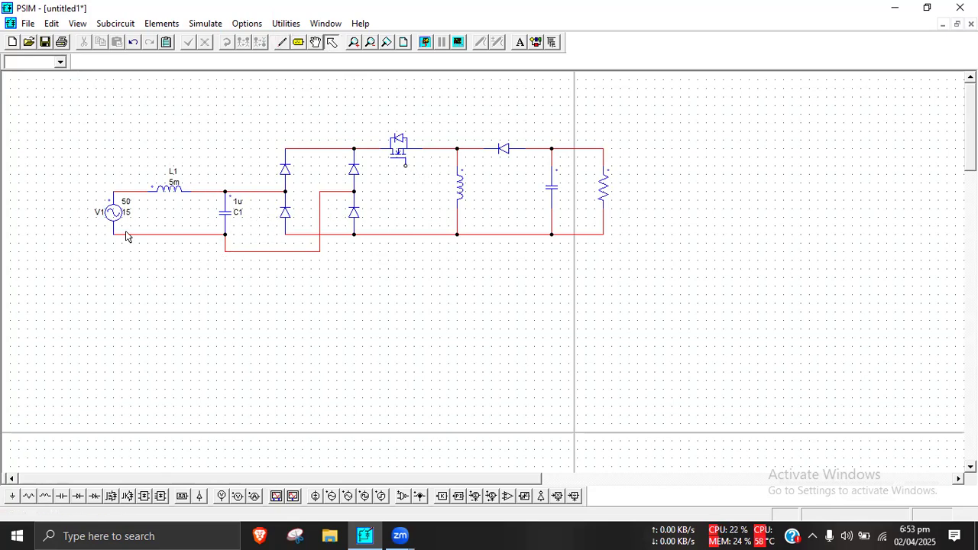
Display the names of the two diodes in the bridge column nearest the source.
double_click(285, 168)
drag(426, 129, 523, 132)
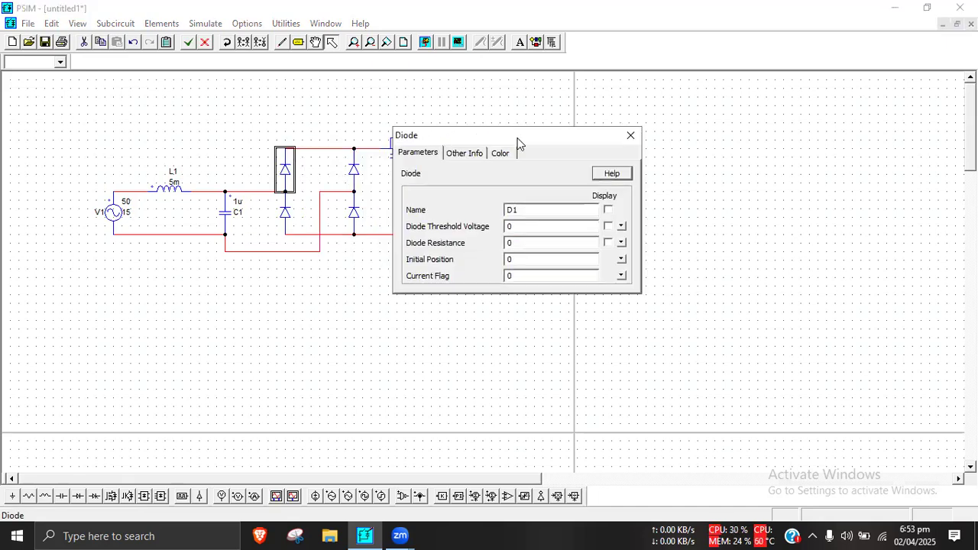
click(607, 210)
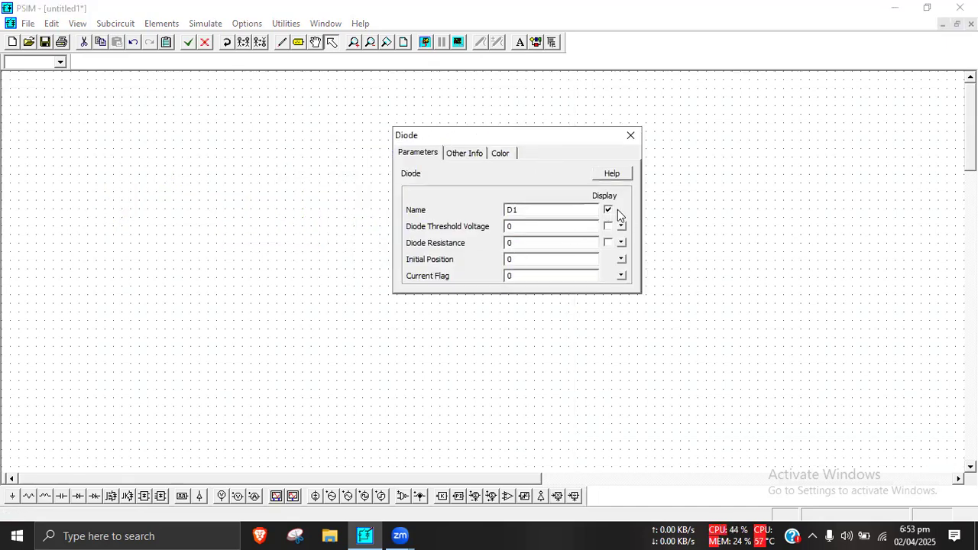
click(630, 135)
double_click(284, 214)
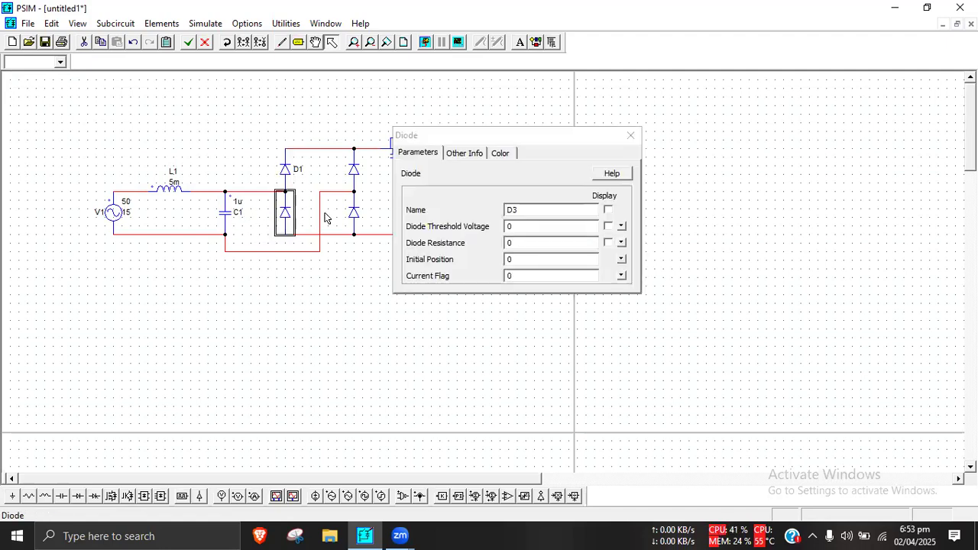
click(607, 210)
click(630, 135)
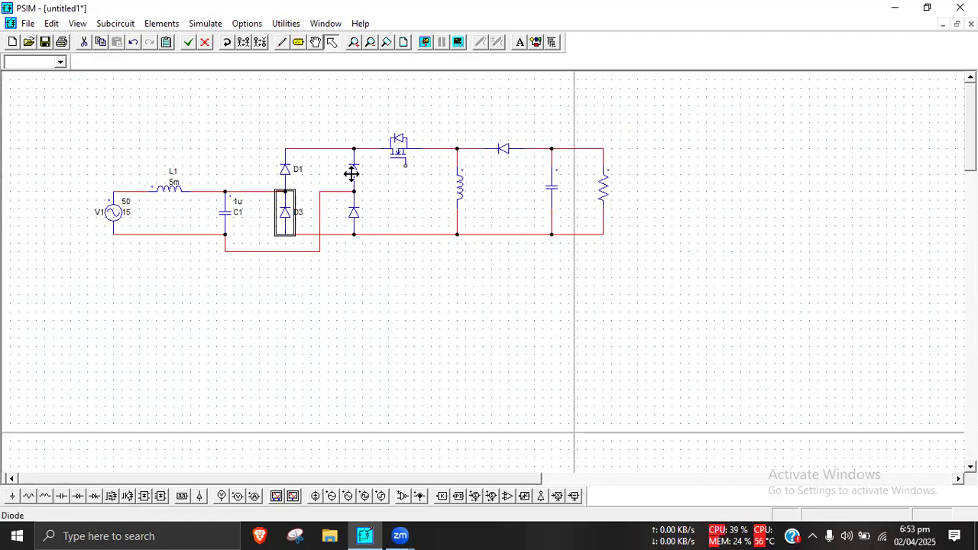
Display the names of the two diodes in the bridge column nearest the MOSFET.
double_click(354, 170)
click(608, 211)
click(630, 135)
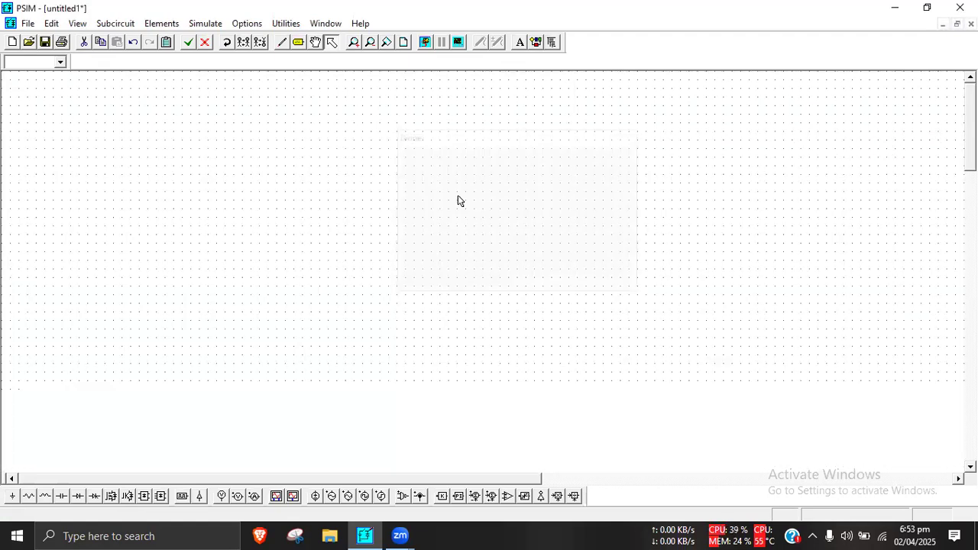
double_click(354, 217)
click(607, 210)
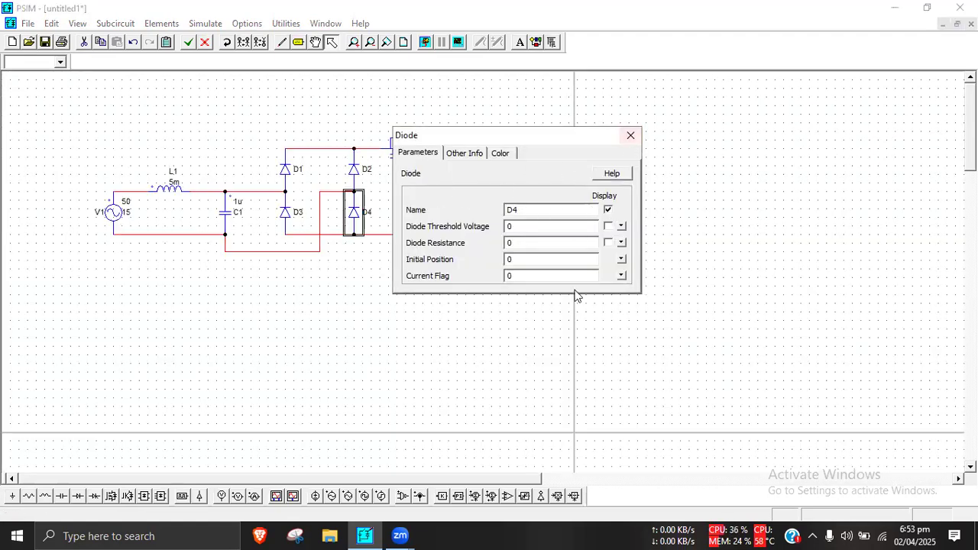
click(630, 135)
click(410, 285)
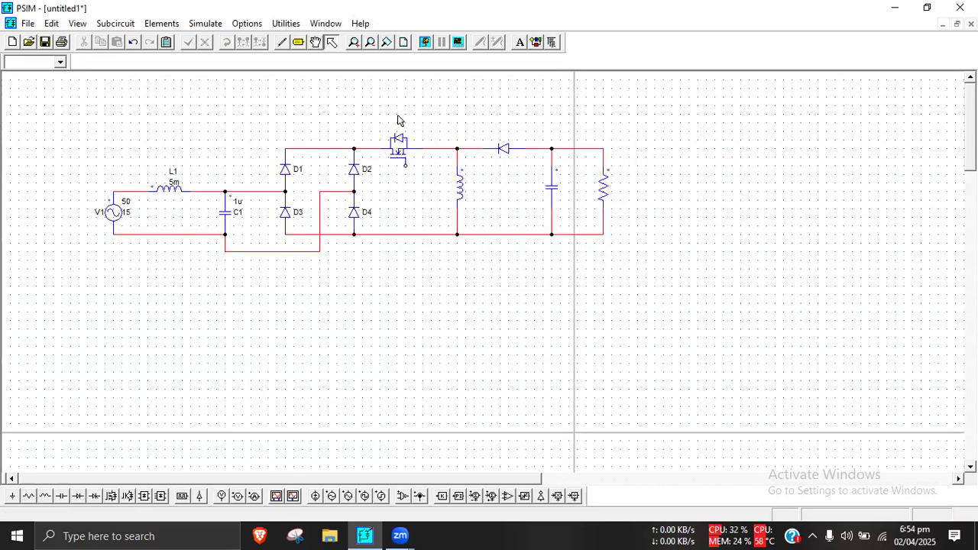
Display the MOSFET's name on the schematic.
double_click(398, 150)
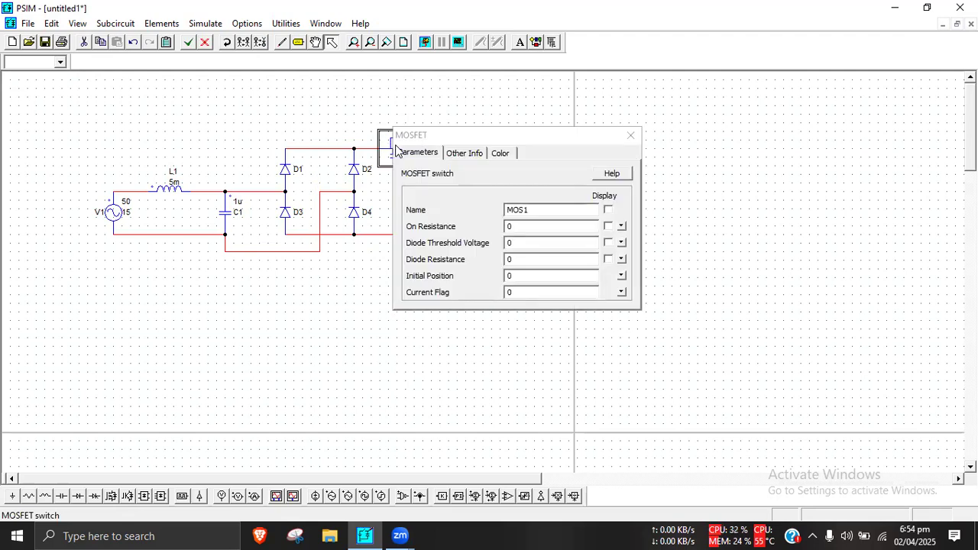
drag(426, 135, 437, 139)
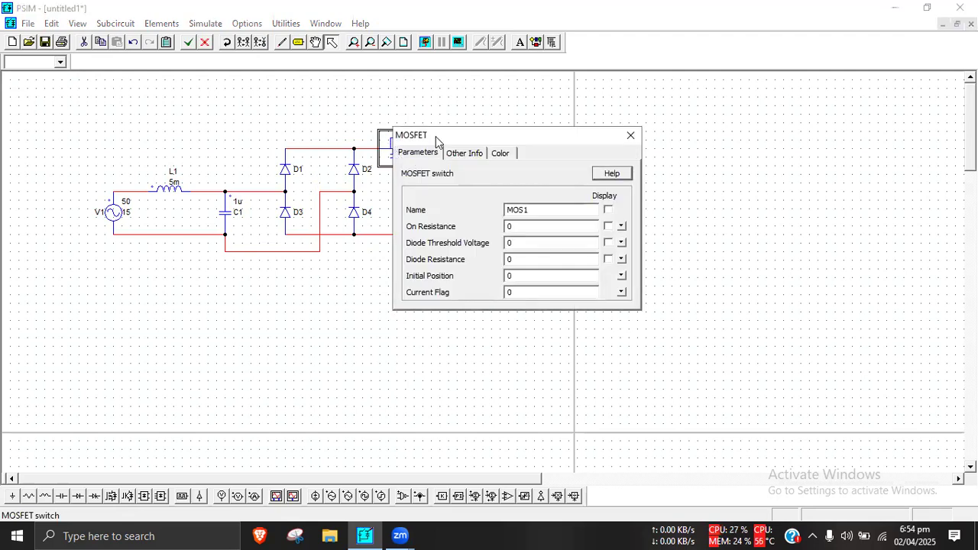
drag(437, 138, 540, 129)
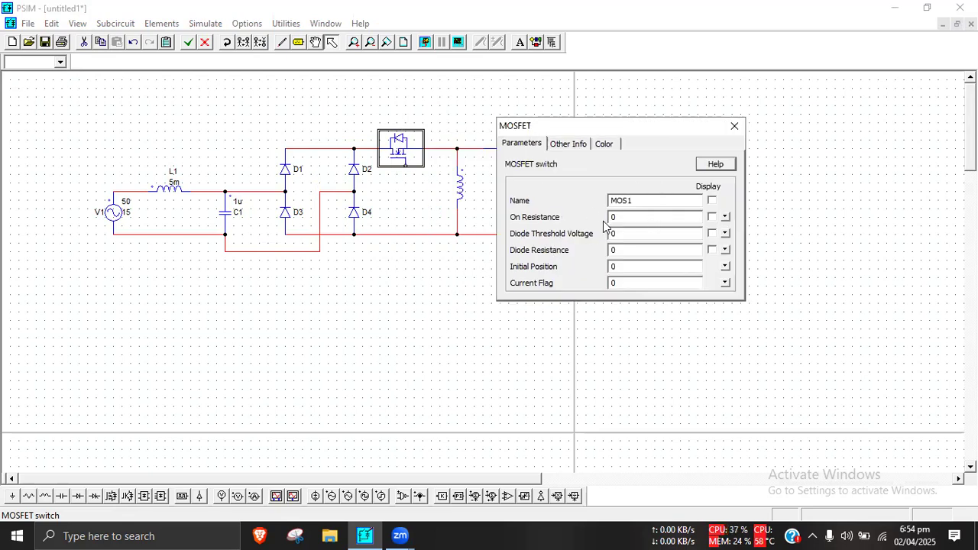
click(712, 201)
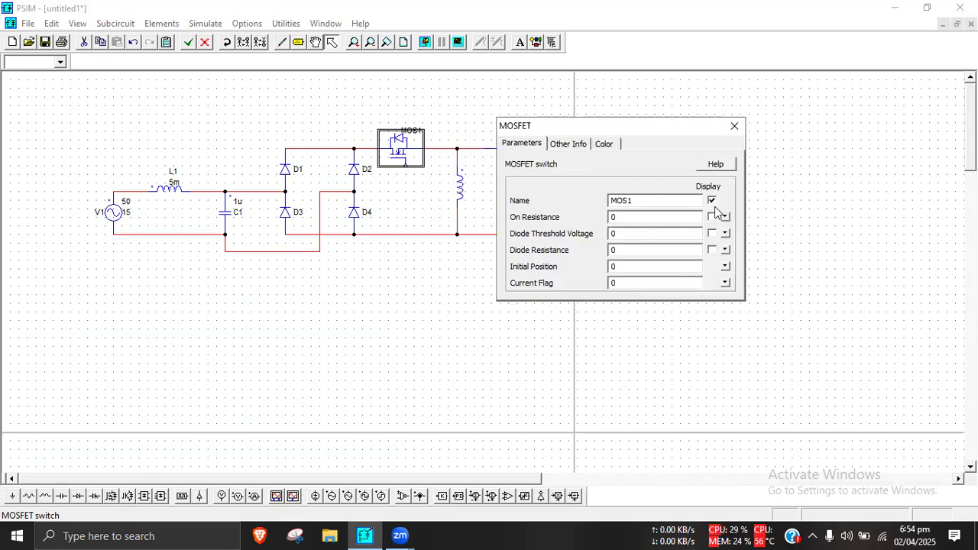
click(733, 128)
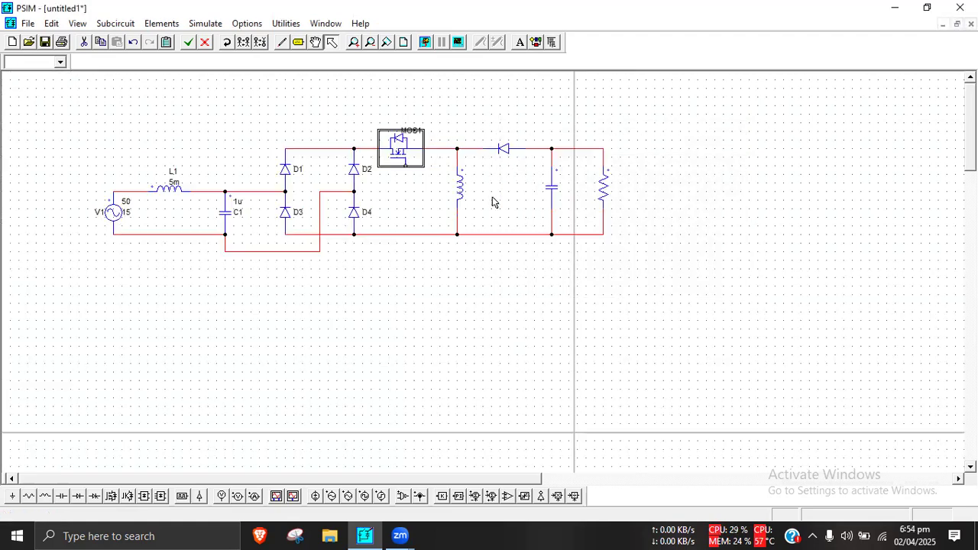
Set the vertical inductor's inductance to 1m and display its name and inductance on the schematic.
double_click(457, 187)
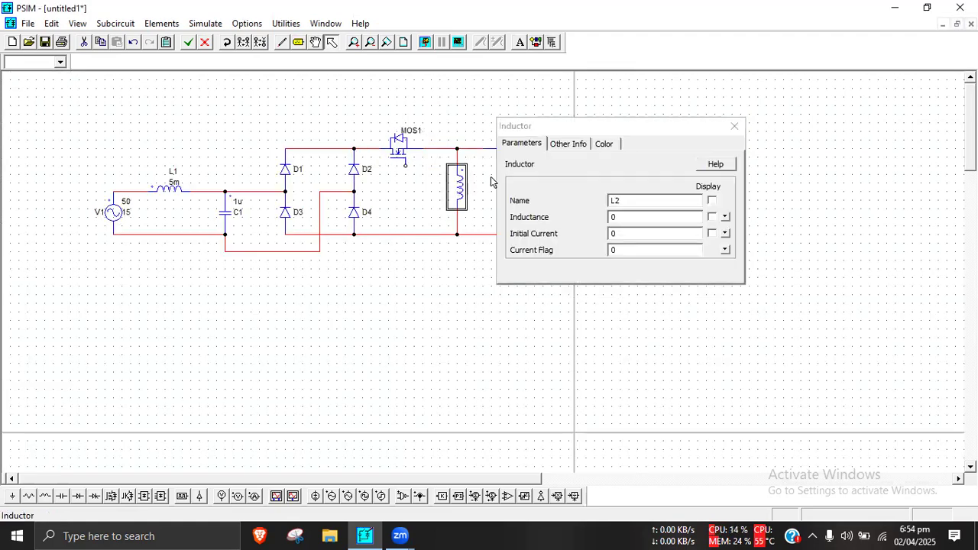
drag(572, 126, 595, 133)
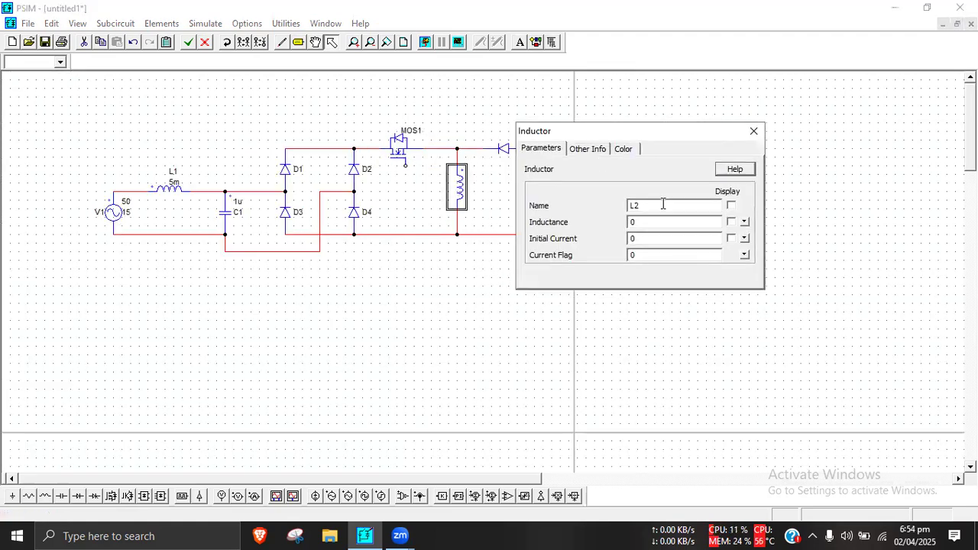
click(729, 206)
click(637, 221)
text(1)
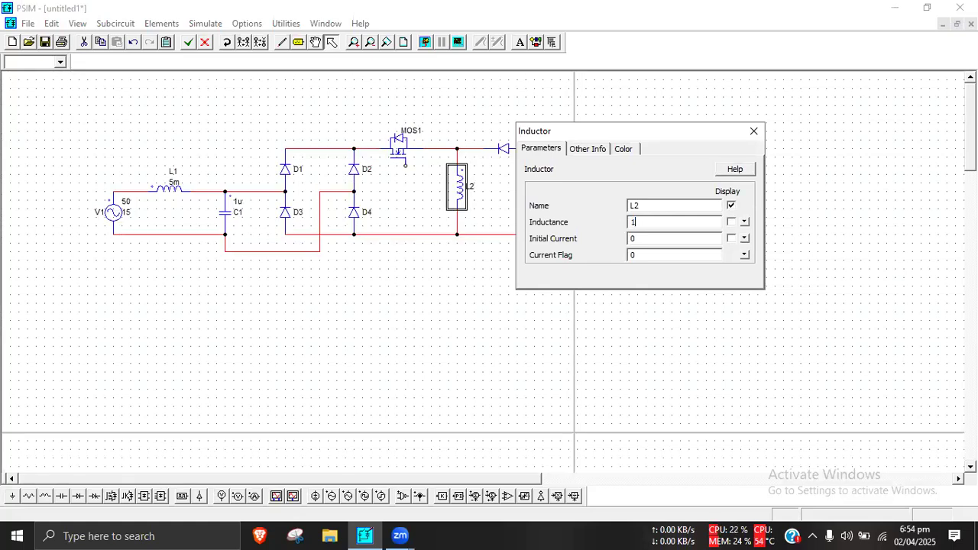
text(m)
click(731, 222)
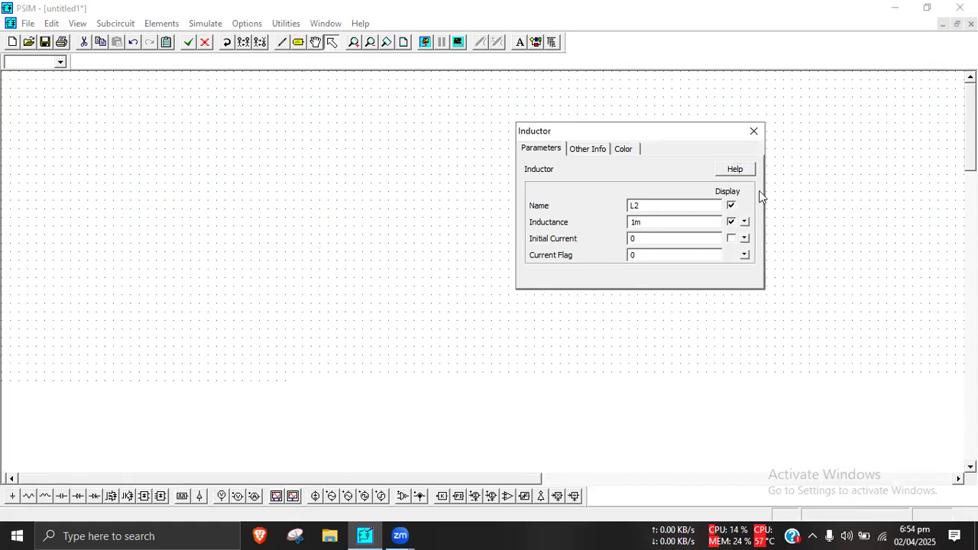
Set the output diode's threshold voltage to 0.7 and display its name and threshold voltage on the schematic.
click(754, 130)
click(529, 262)
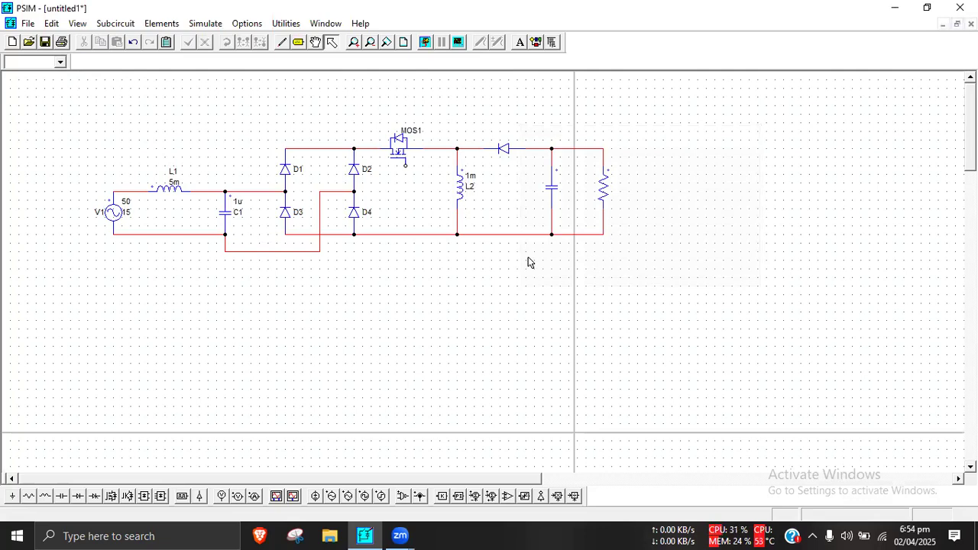
double_click(504, 148)
click(624, 133)
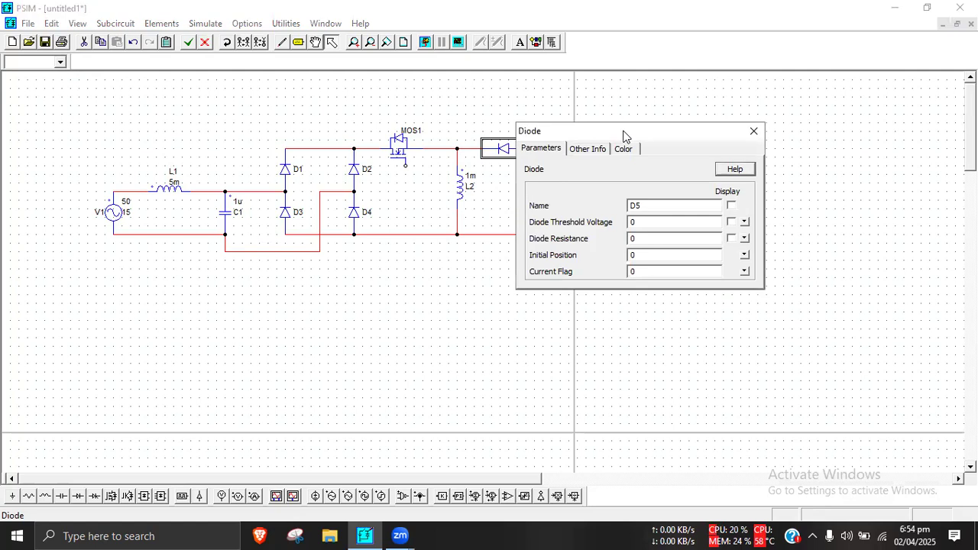
drag(624, 136, 641, 165)
click(747, 235)
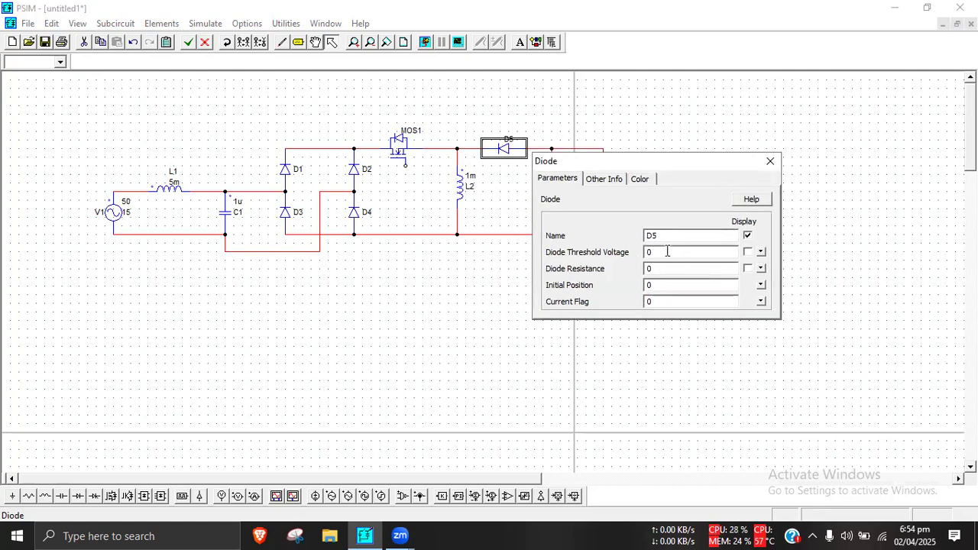
text(.7)
click(747, 252)
click(770, 162)
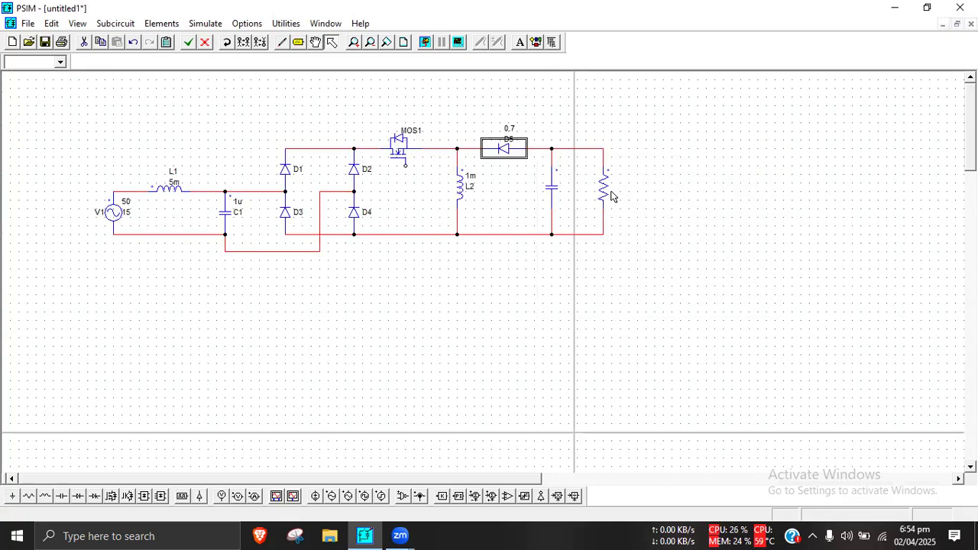
Set the threshold voltage of bridge diodes D1 and D3 to 0.7.
double_click(287, 180)
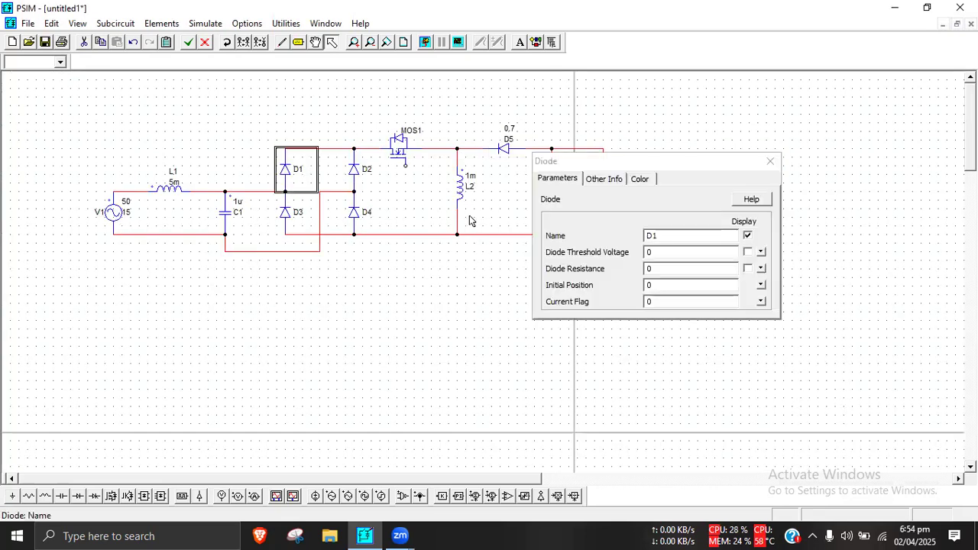
click(657, 252)
text(.7)
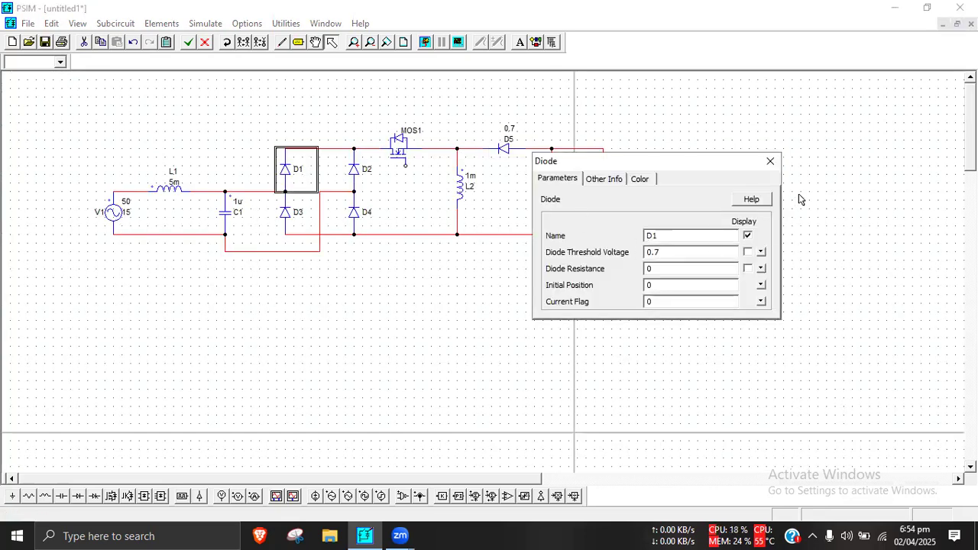
click(770, 161)
double_click(284, 214)
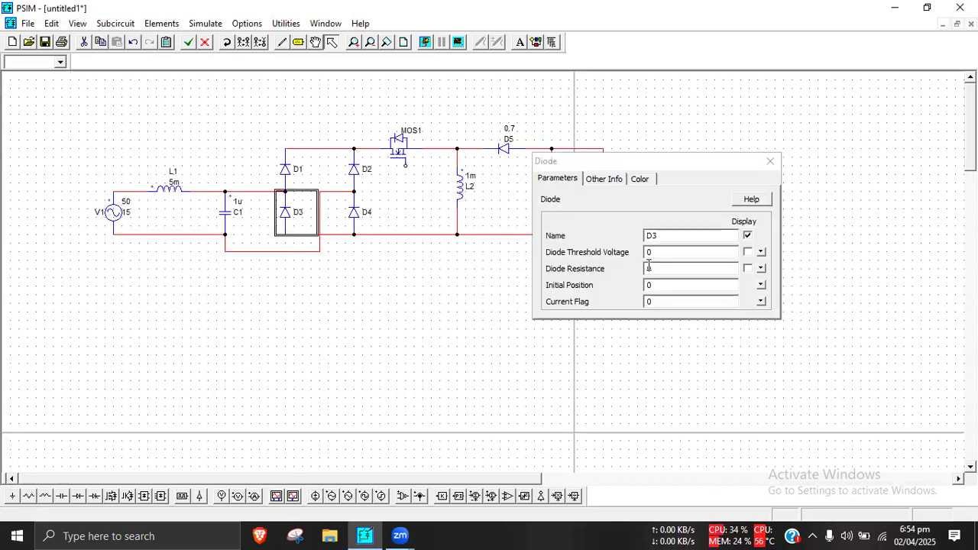
click(663, 254)
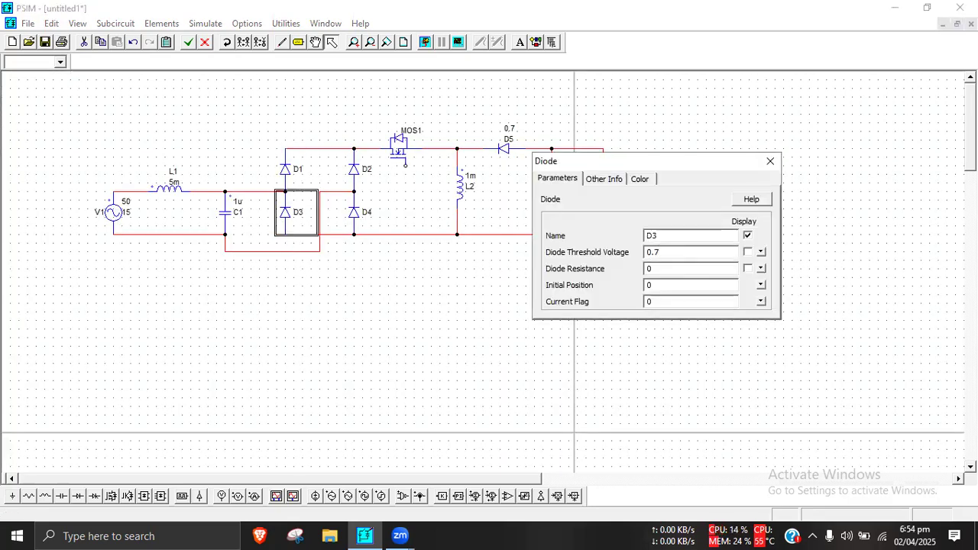
click(770, 162)
Set bridge diode D2's threshold voltage to 0.7 and display that value on the schematic.
double_click(354, 168)
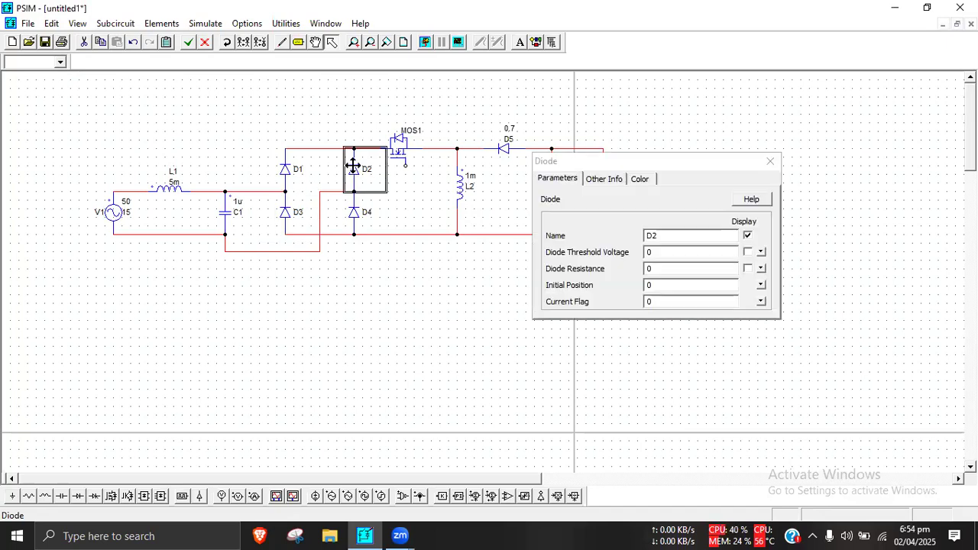
click(689, 255)
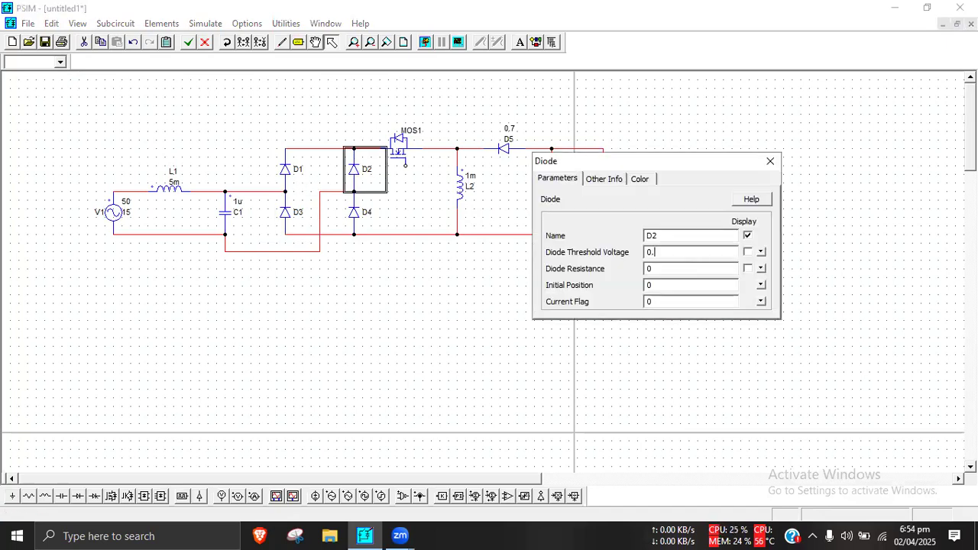
click(747, 253)
click(770, 162)
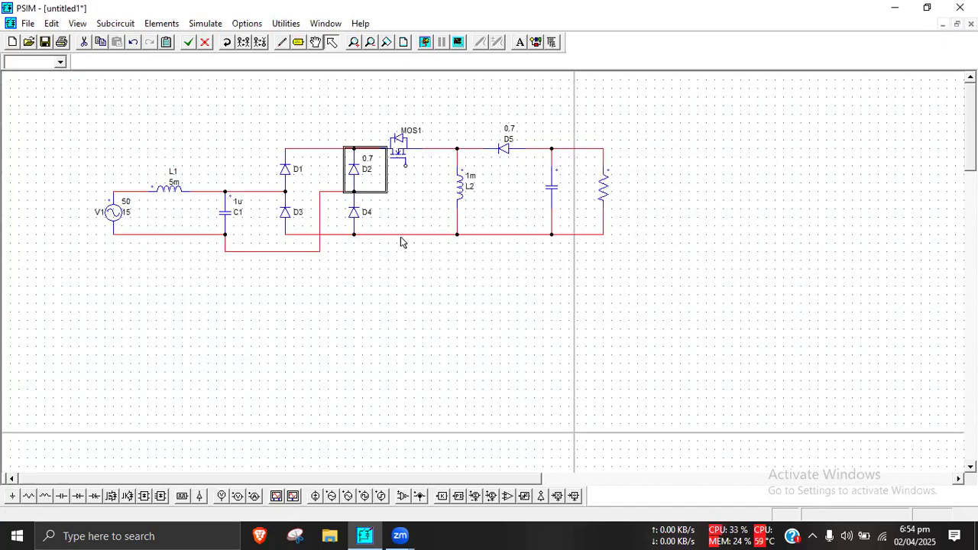
Set bridge diode D4's threshold voltage to 0.7 and display that value on the schematic.
double_click(353, 213)
click(679, 252)
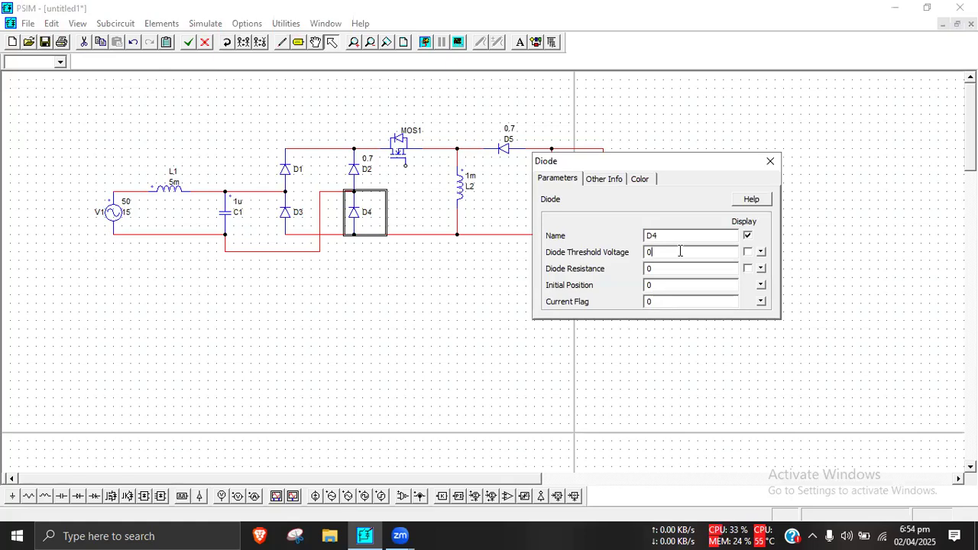
click(771, 162)
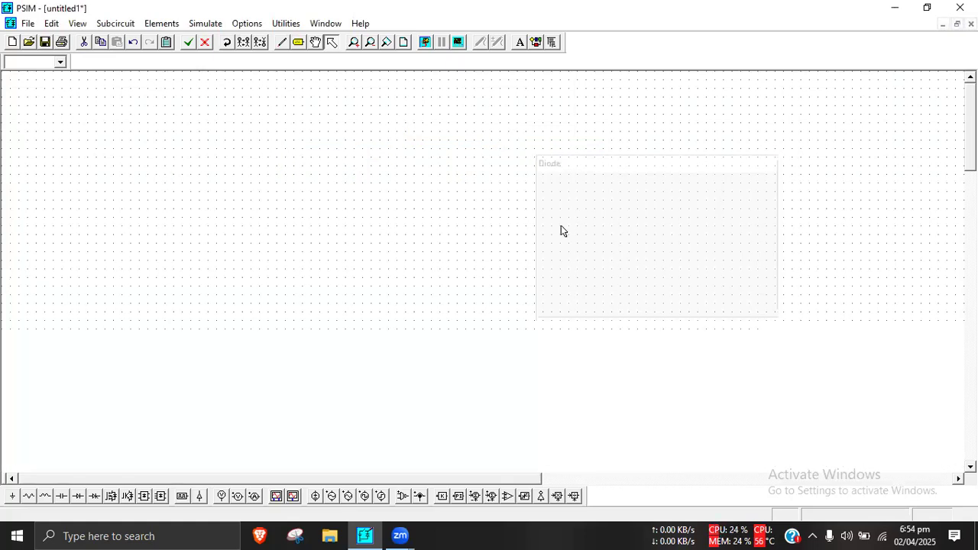
double_click(355, 215)
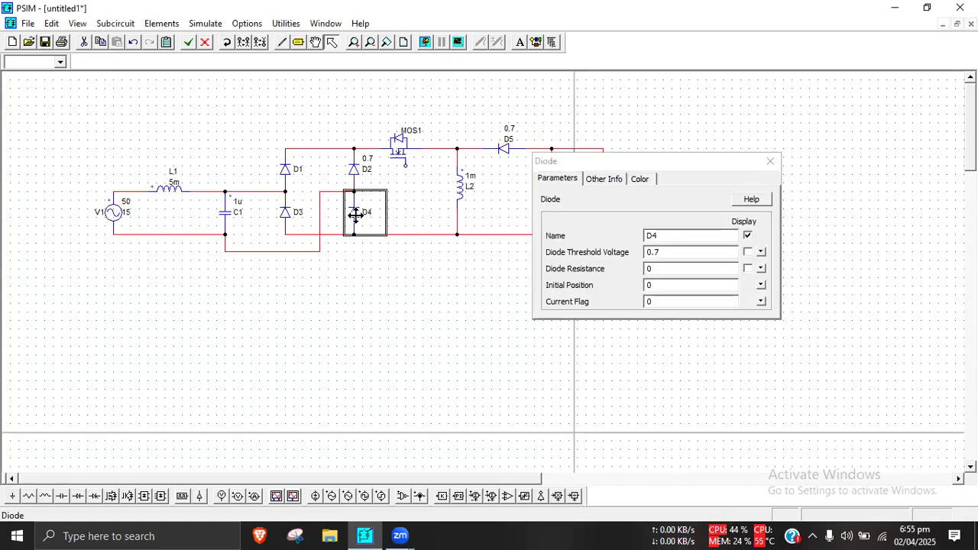
click(748, 252)
click(772, 162)
Display the threshold voltages of bridge diodes D3 and D1 on the schematic.
double_click(291, 212)
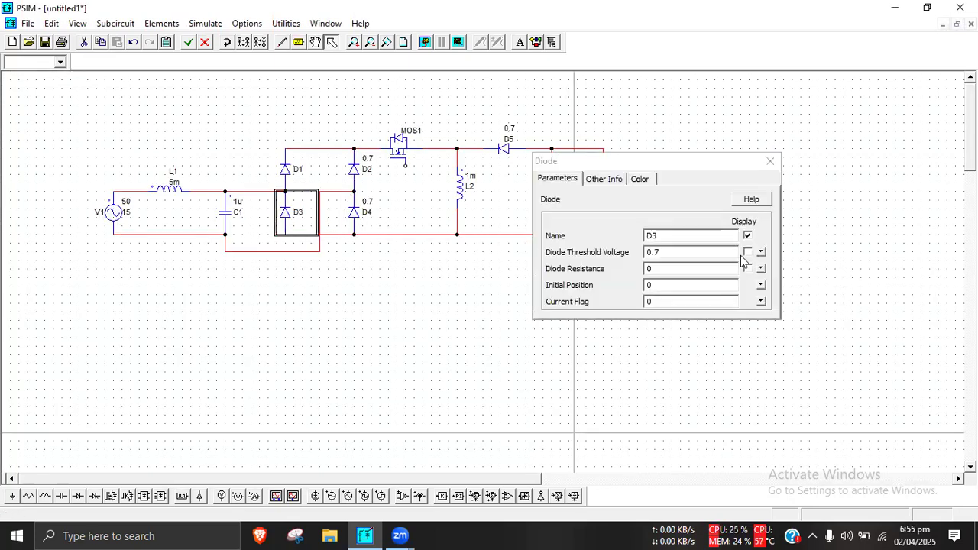
click(748, 252)
click(770, 161)
click(289, 166)
double_click(290, 166)
click(748, 252)
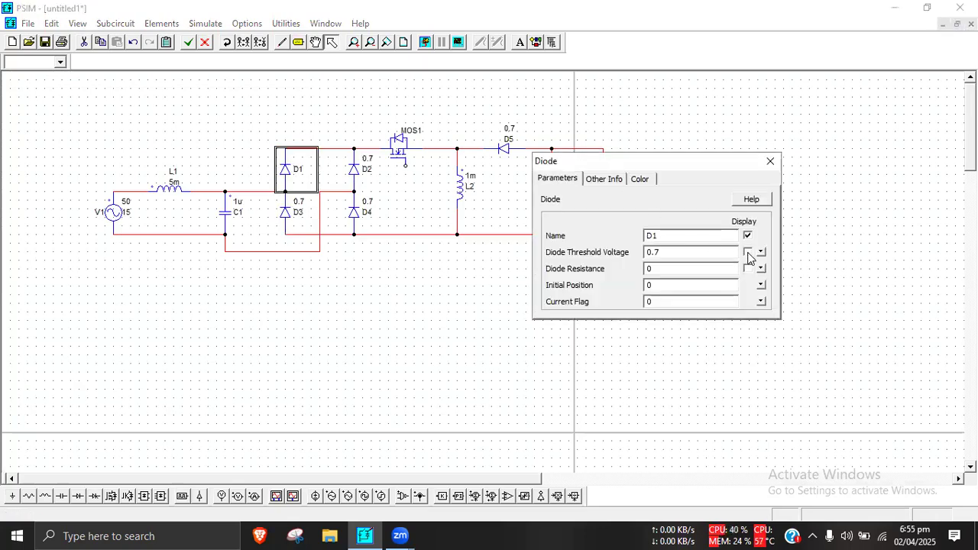
click(770, 161)
click(422, 390)
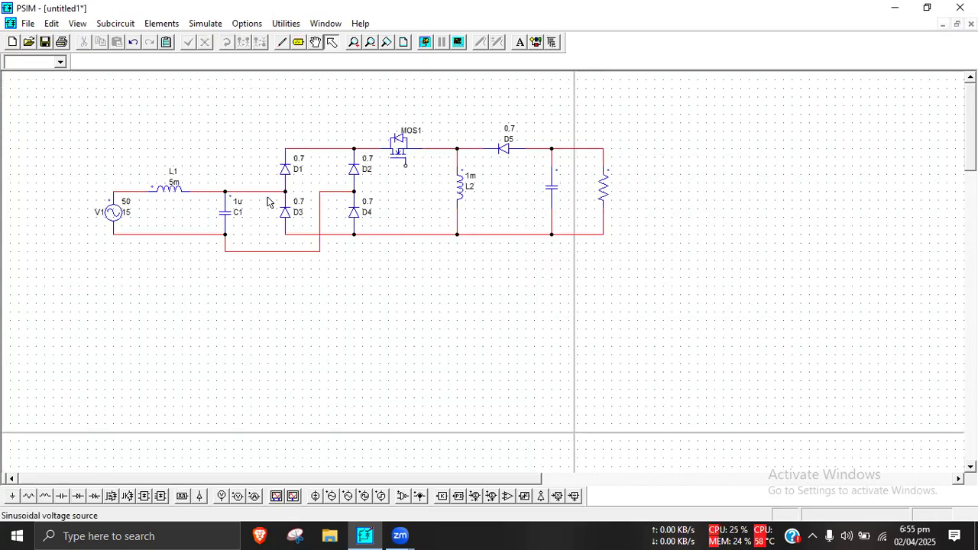
Set the output capacitor's capacitance to 220u and display its name and capacitance on the schematic.
double_click(551, 189)
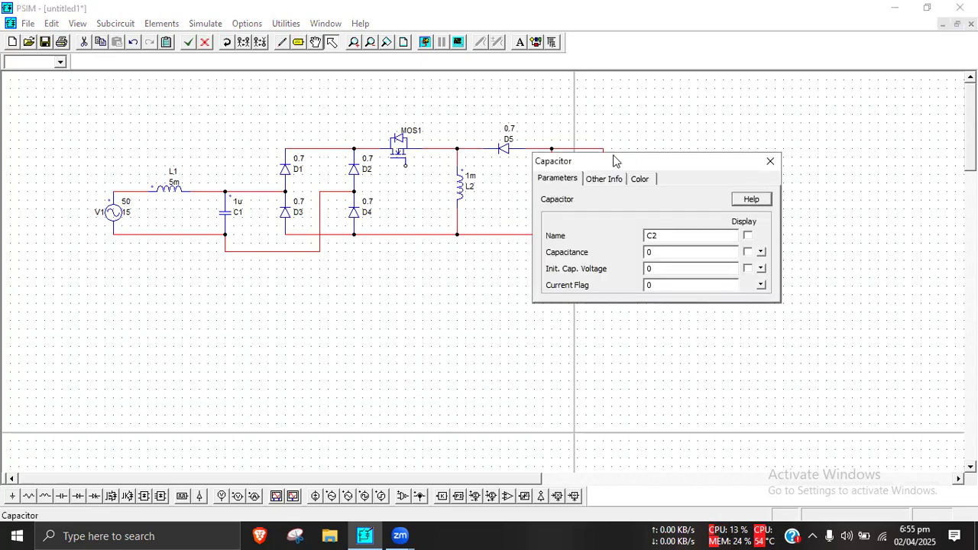
double_click(505, 301)
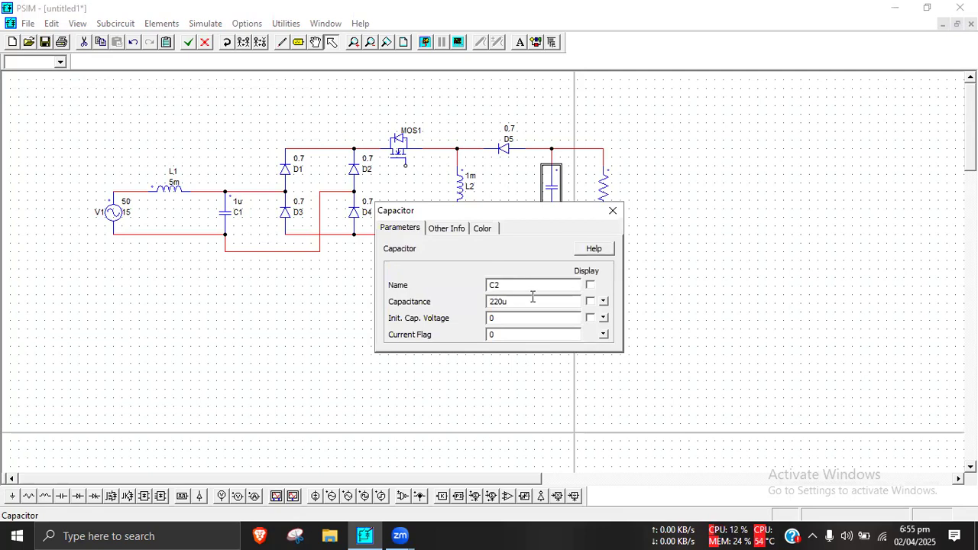
click(589, 285)
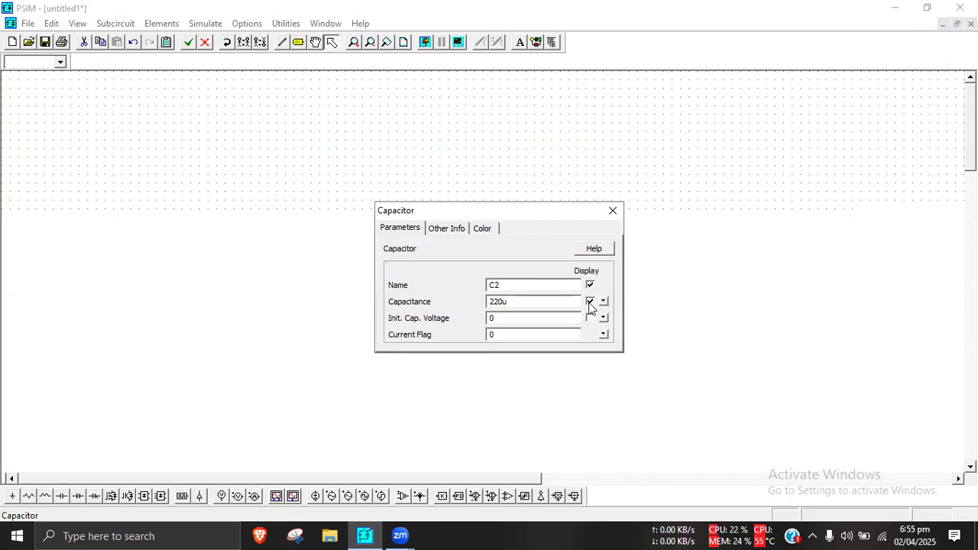
click(612, 210)
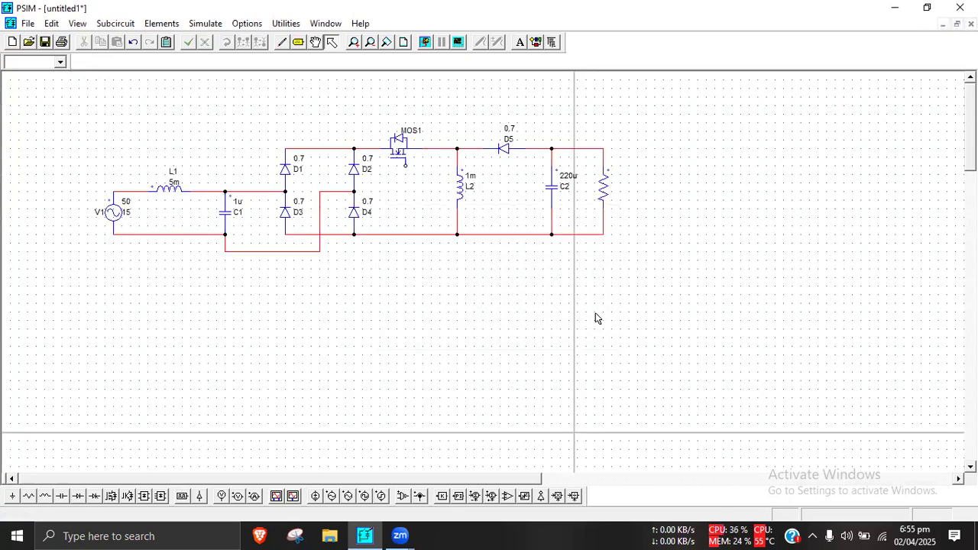
Set the load resistor's resistance to 100 and display its name and resistance on the schematic.
double_click(603, 188)
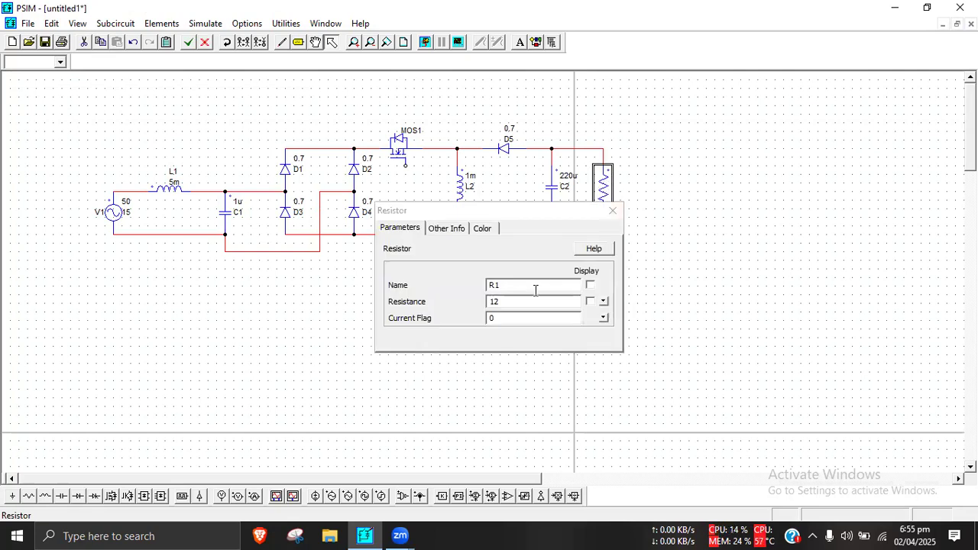
double_click(505, 301)
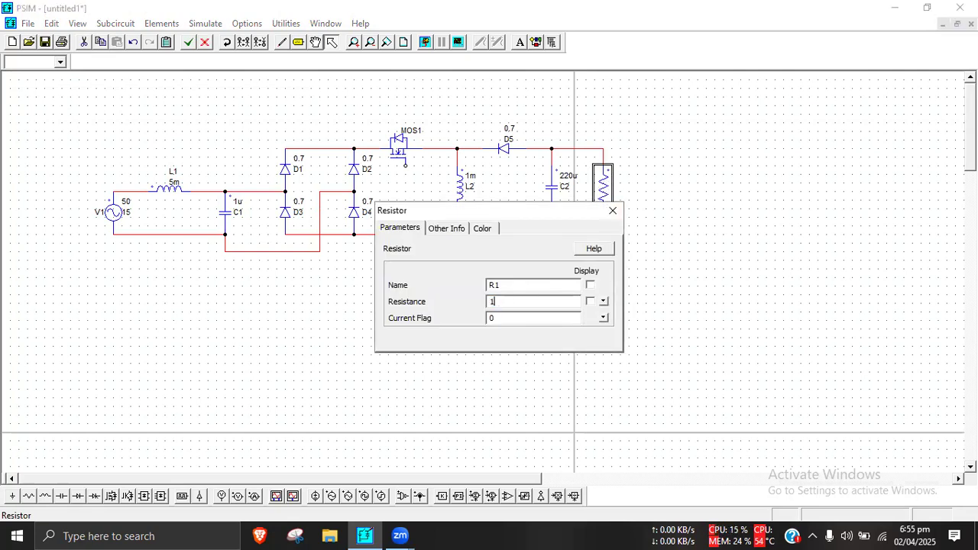
click(590, 284)
click(590, 301)
click(613, 211)
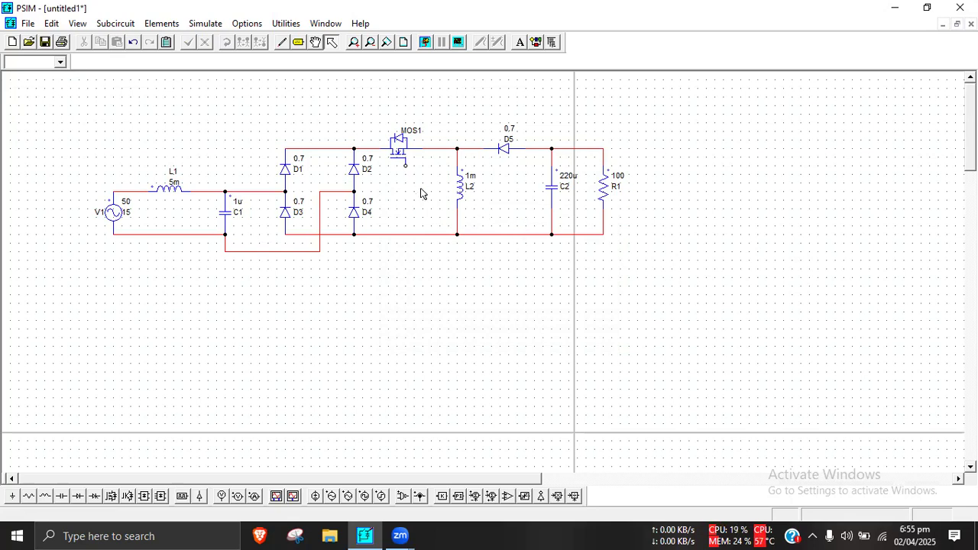
Place a gating block below the MOSFET and wire it to the MOSFET's gate.
click(182, 495)
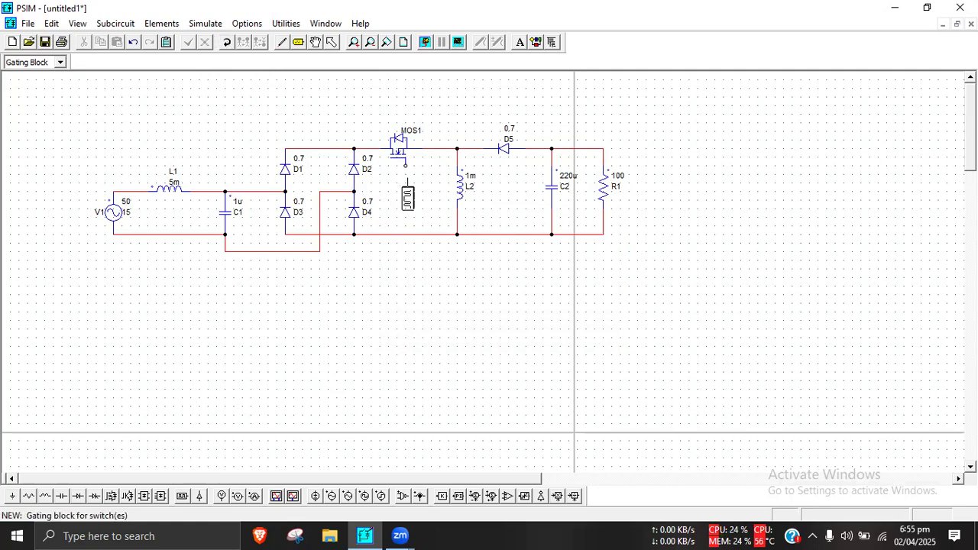
click(404, 204)
key(Escape)
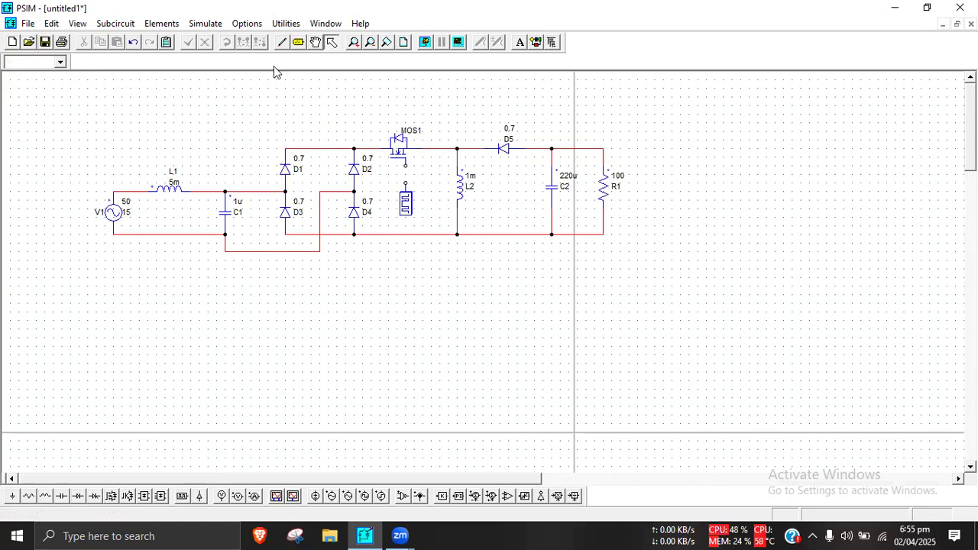
click(281, 43)
drag(406, 184, 405, 164)
key(Escape)
Open the gating block's parameters and display its name on the schematic.
double_click(405, 203)
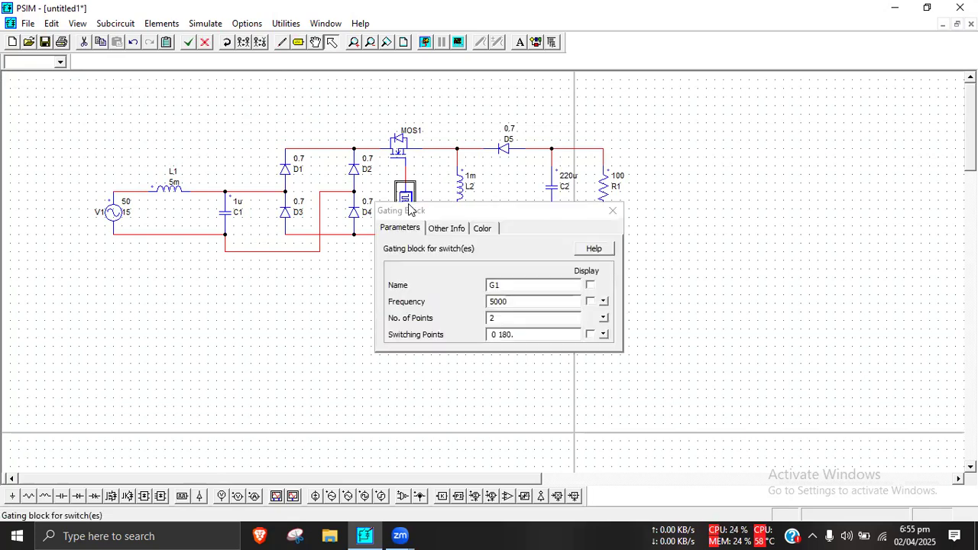
click(481, 211)
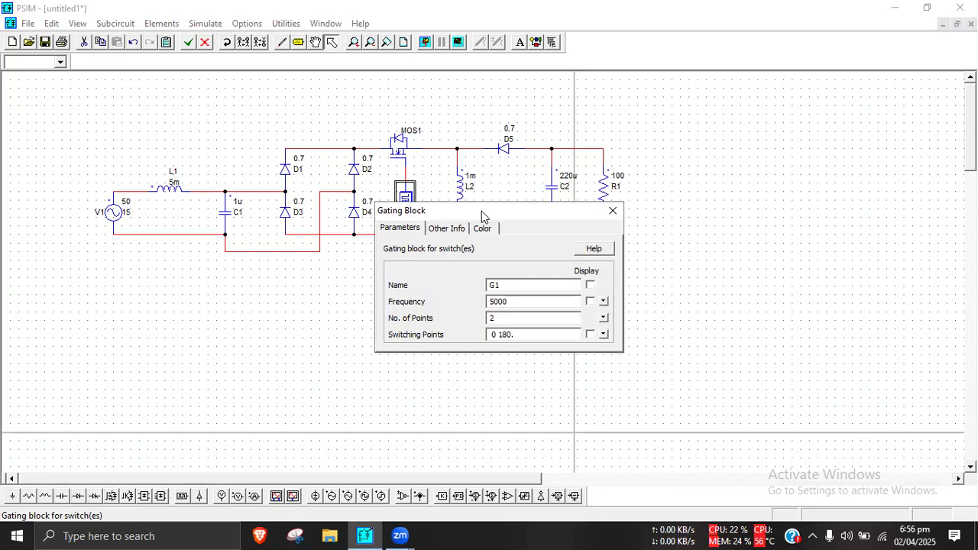
drag(481, 211, 741, 146)
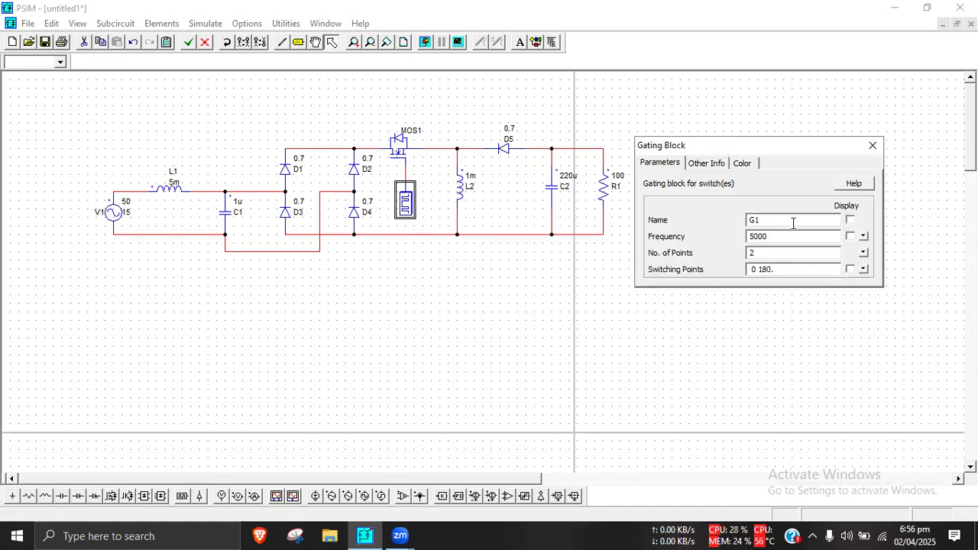
click(850, 220)
click(679, 73)
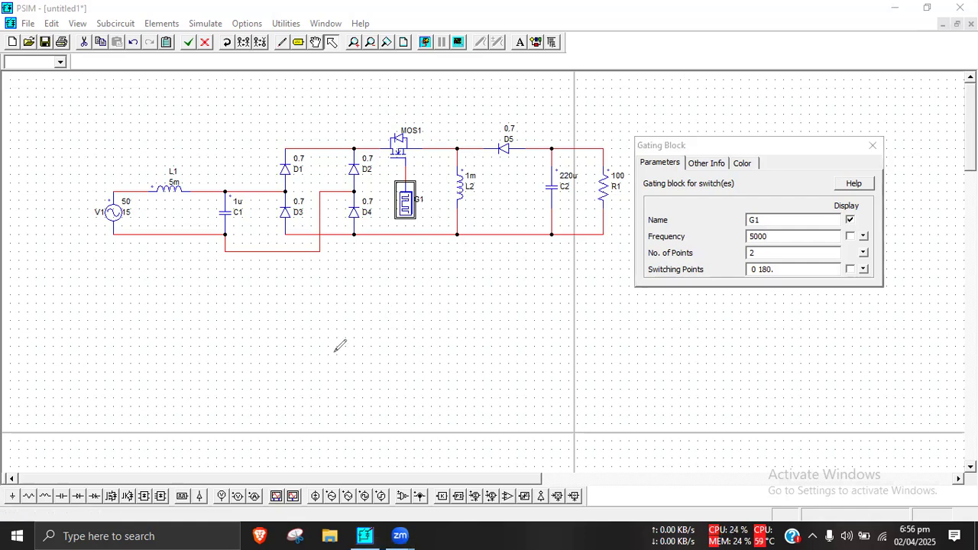
mouse_move(371, 349)
mouse_down()
mouse_move(371, 319)
mouse_move(430, 307)
mouse_move(438, 342)
mouse_move(439, 308)
mouse_move(492, 308)
mouse_move(503, 340)
mouse_move(543, 309)
mouse_move(547, 341)
mouse_move(574, 309)
mouse_move(589, 310)
mouse_move(590, 339)
mouse_up()
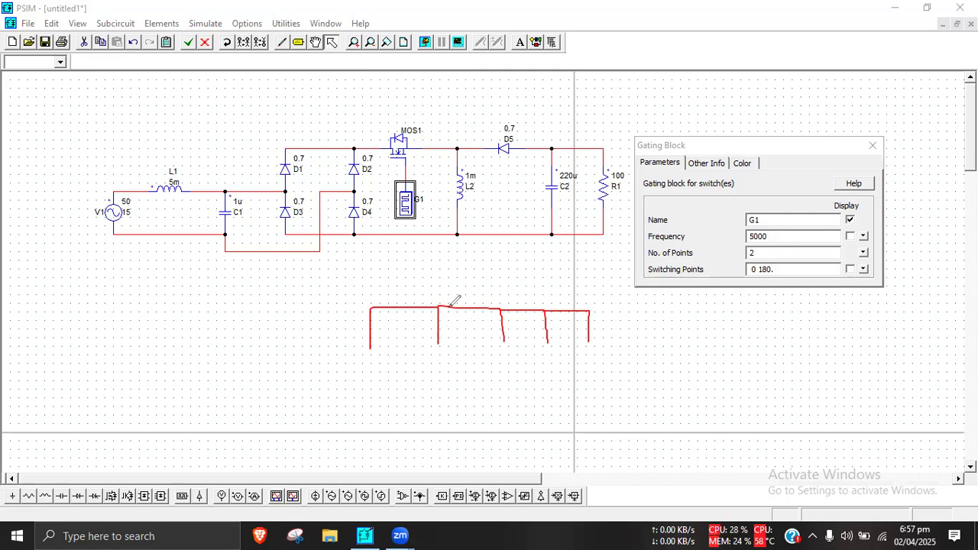
mouse_move(675, 353)
mouse_down()
mouse_move(697, 326)
mouse_move(748, 380)
mouse_move(764, 347)
mouse_up()
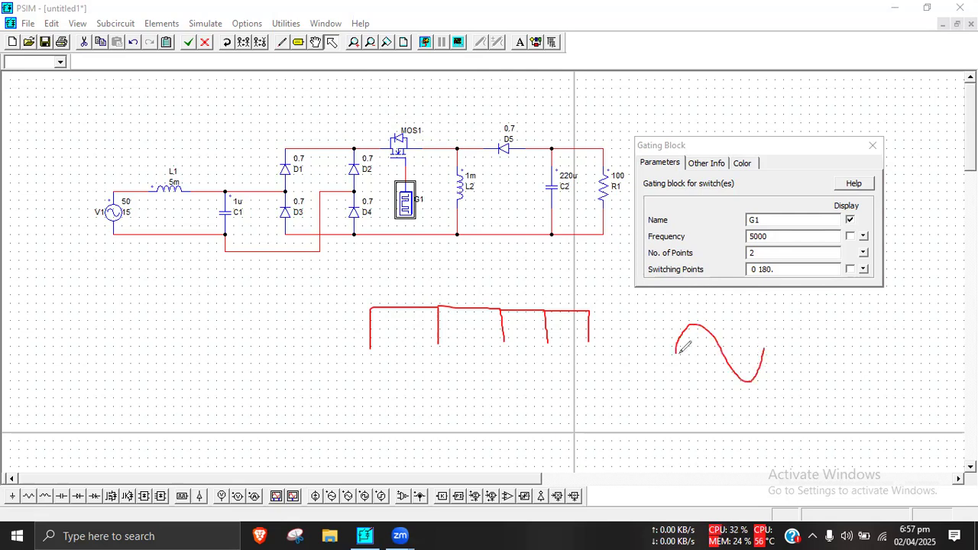
drag(368, 365, 377, 359)
mouse_move(491, 358)
mouse_down()
mouse_move(501, 369)
mouse_move(490, 374)
mouse_move(520, 359)
mouse_up()
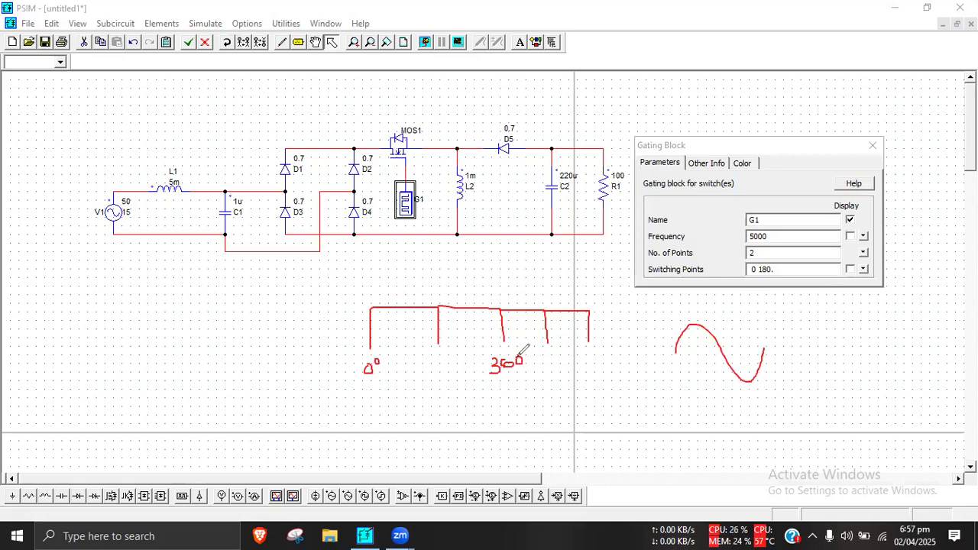
mouse_move(432, 353)
mouse_down()
mouse_move(430, 365)
mouse_move(457, 348)
mouse_up()
click(453, 347)
mouse_move(388, 288)
mouse_down()
mouse_move(390, 300)
mouse_move(404, 302)
mouse_up()
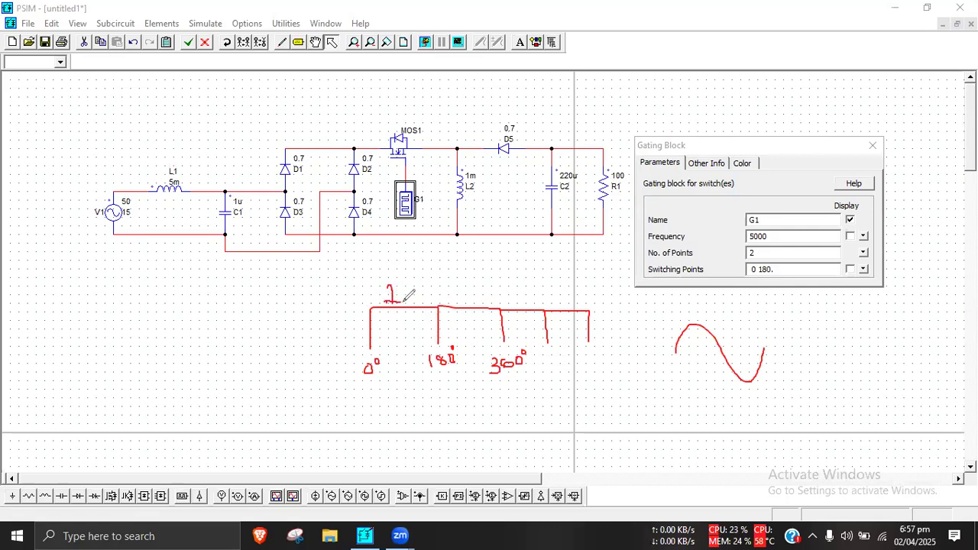
mouse_move(388, 390)
mouse_down()
mouse_move(387, 409)
mouse_move(398, 389)
mouse_move(428, 411)
mouse_move(425, 392)
mouse_move(437, 407)
mouse_up()
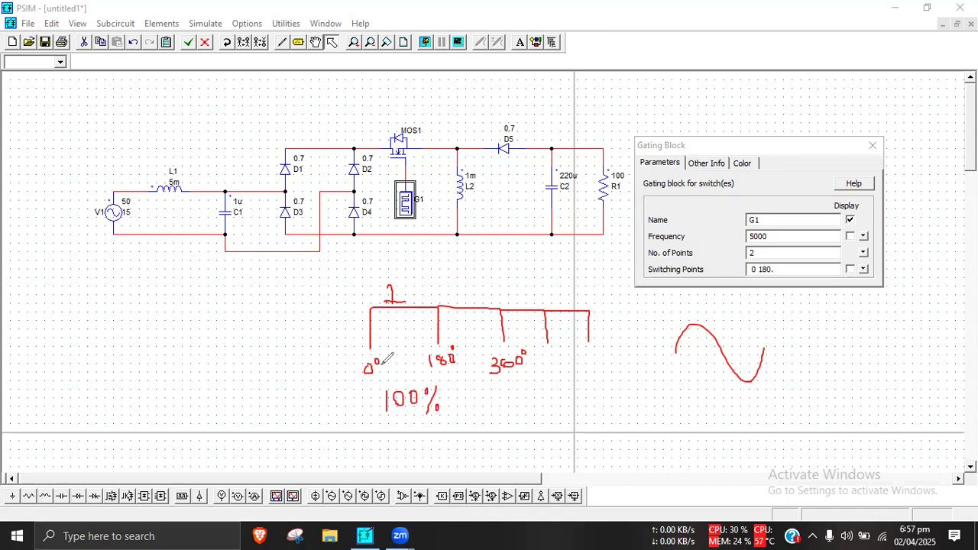
mouse_move(391, 364)
mouse_down()
mouse_move(420, 365)
mouse_move(414, 372)
mouse_up()
mouse_move(205, 337)
mouse_down()
mouse_move(208, 299)
mouse_move(222, 297)
mouse_move(233, 297)
mouse_move(233, 332)
mouse_move(262, 333)
mouse_up()
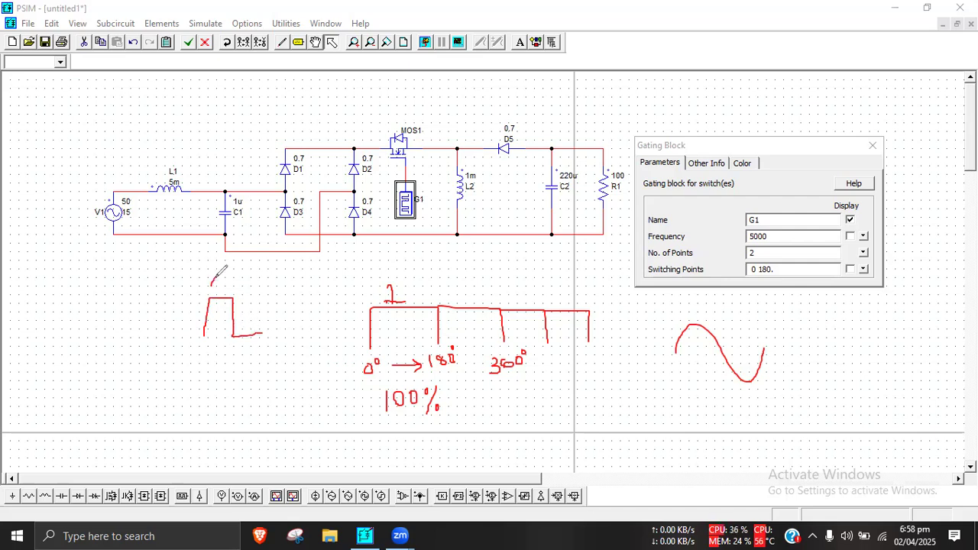
drag(211, 294, 248, 307)
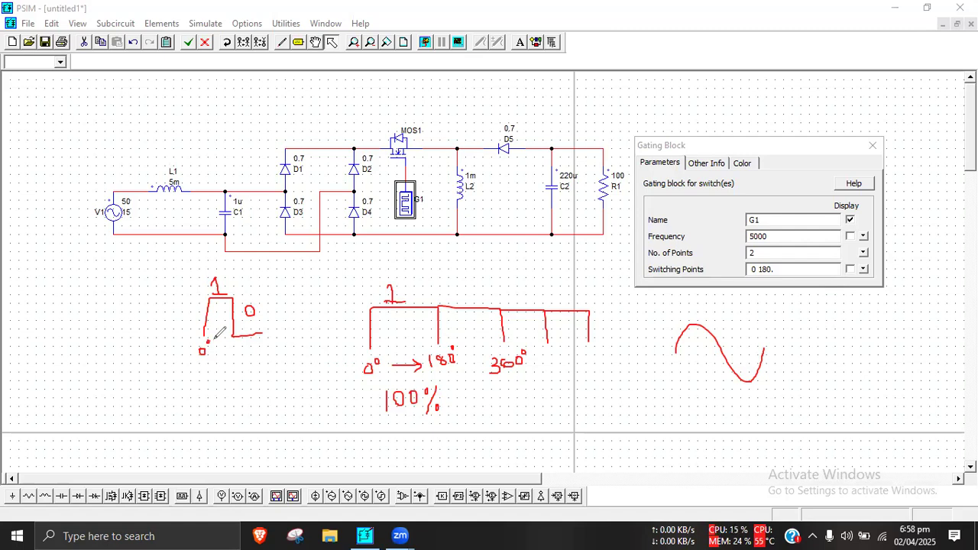
drag(226, 345, 265, 335)
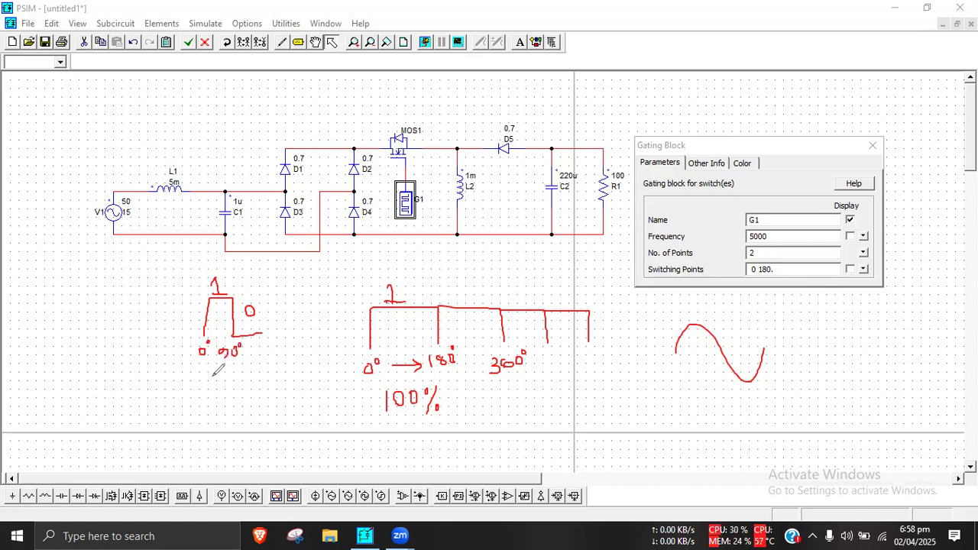
mouse_move(210, 372)
mouse_down()
mouse_move(222, 388)
mouse_move(210, 393)
mouse_move(241, 373)
mouse_move(243, 391)
mouse_move(247, 373)
mouse_move(257, 388)
mouse_up()
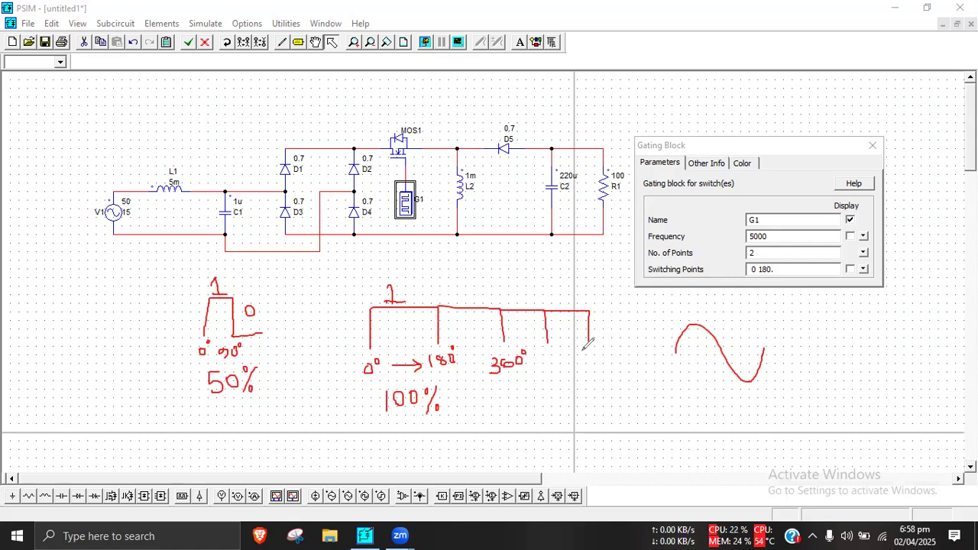
drag(61, 323, 100, 321)
mouse_move(73, 303)
mouse_down()
mouse_move(84, 300)
mouse_move(72, 345)
mouse_move(87, 330)
mouse_move(81, 340)
mouse_move(98, 339)
mouse_move(117, 318)
mouse_move(173, 324)
mouse_up()
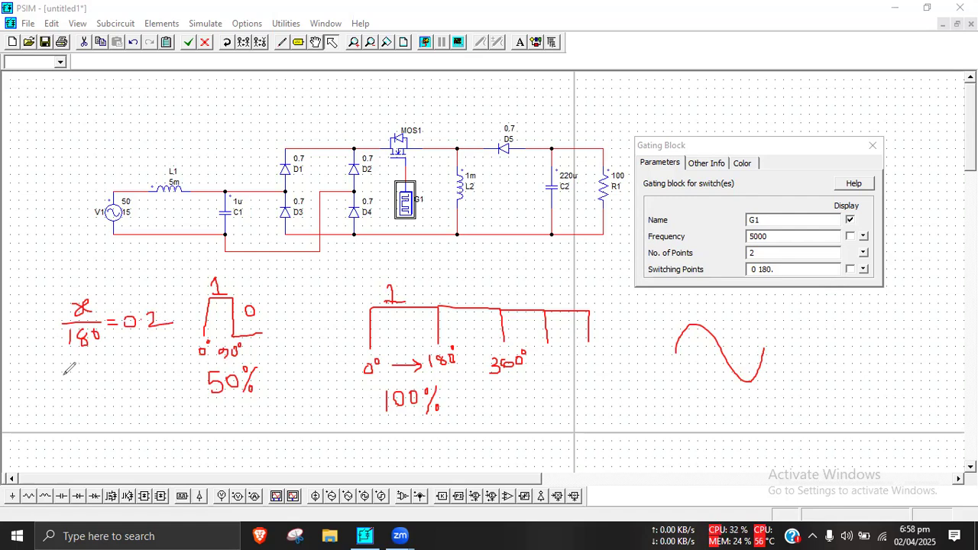
mouse_move(66, 373)
mouse_down()
mouse_move(95, 377)
mouse_move(95, 366)
mouse_move(97, 381)
mouse_move(115, 370)
mouse_move(130, 377)
mouse_move(148, 362)
mouse_up()
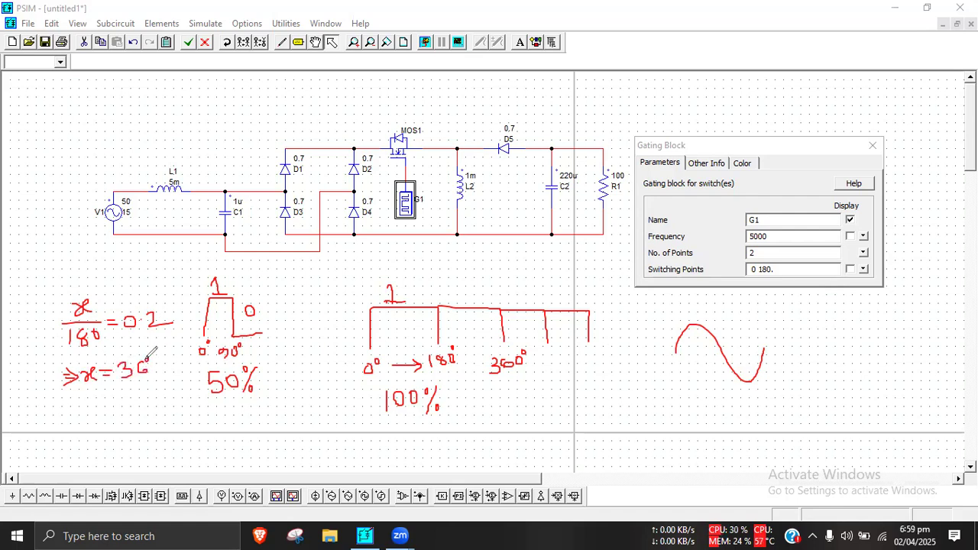
mouse_move(144, 454)
mouse_down()
mouse_move(142, 417)
mouse_move(152, 416)
mouse_move(155, 454)
mouse_move(210, 446)
mouse_up()
mouse_move(137, 395)
mouse_down()
mouse_move(171, 427)
mouse_move(181, 422)
mouse_up()
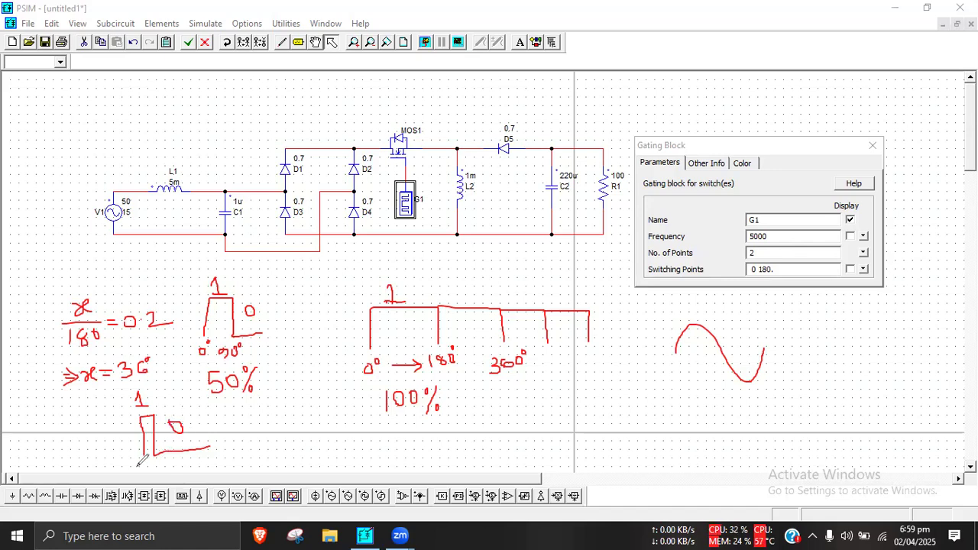
drag(139, 463, 139, 463)
mouse_move(153, 461)
mouse_down()
mouse_move(156, 472)
mouse_move(169, 466)
mouse_up()
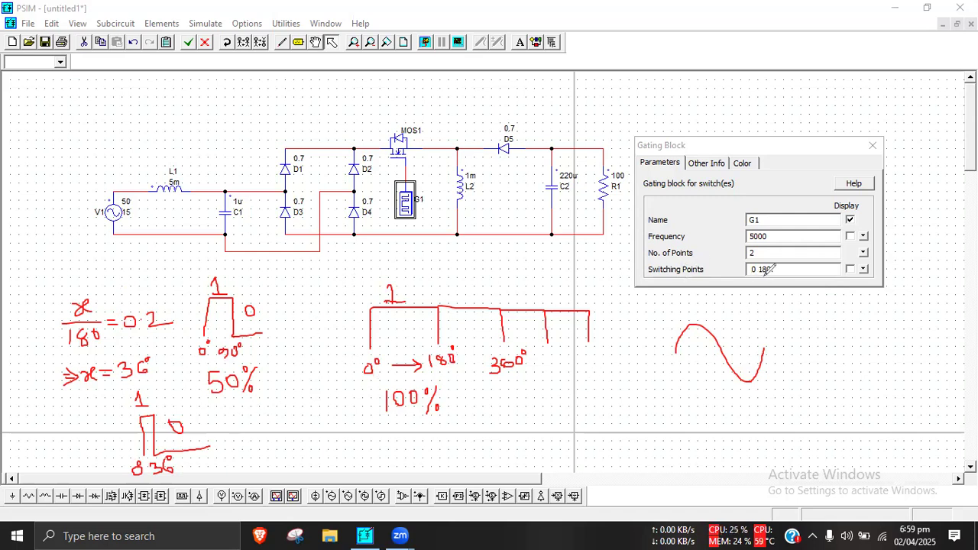
drag(760, 272, 772, 273)
Set the gating block's switching points to 0 36 and display its frequency on the schematic.
click(762, 269)
double_click(760, 269)
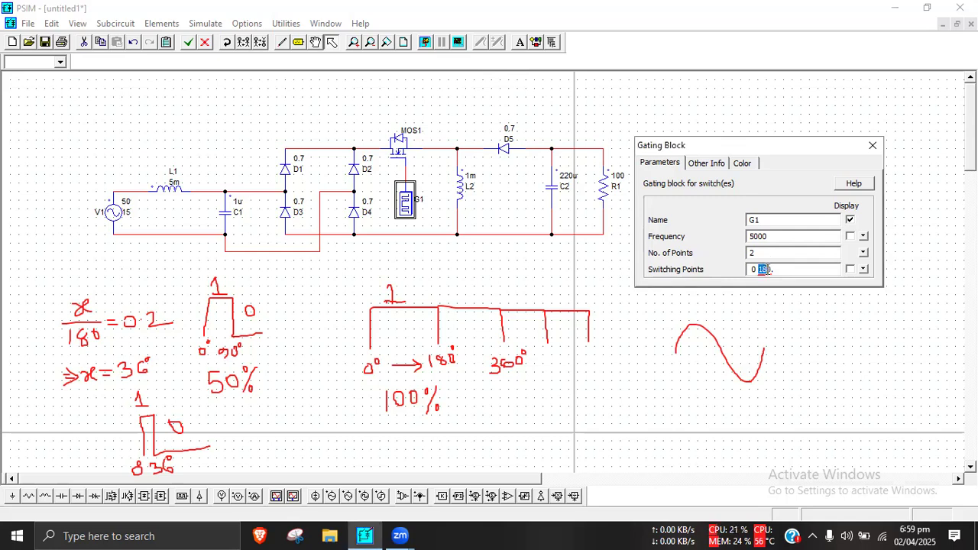
text(90)
text(36)
click(850, 238)
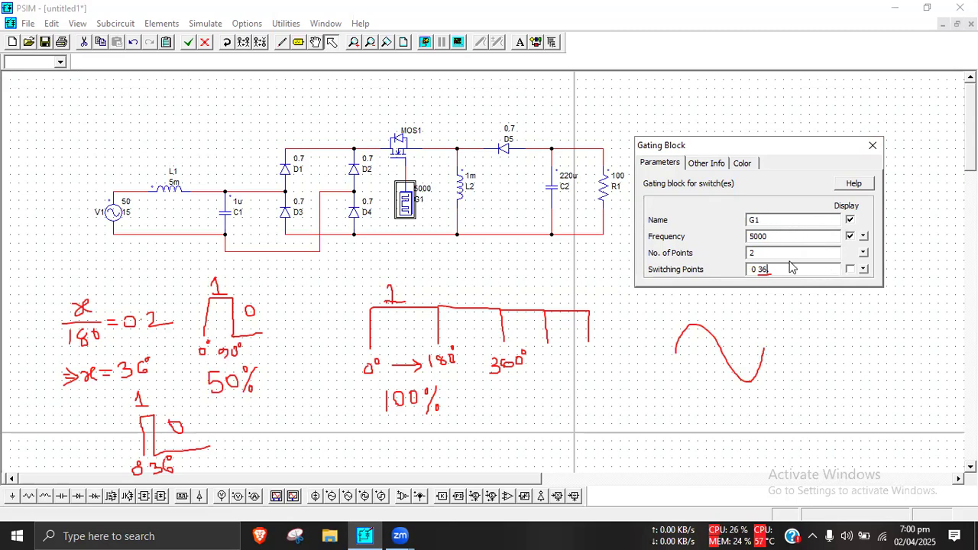
click(870, 146)
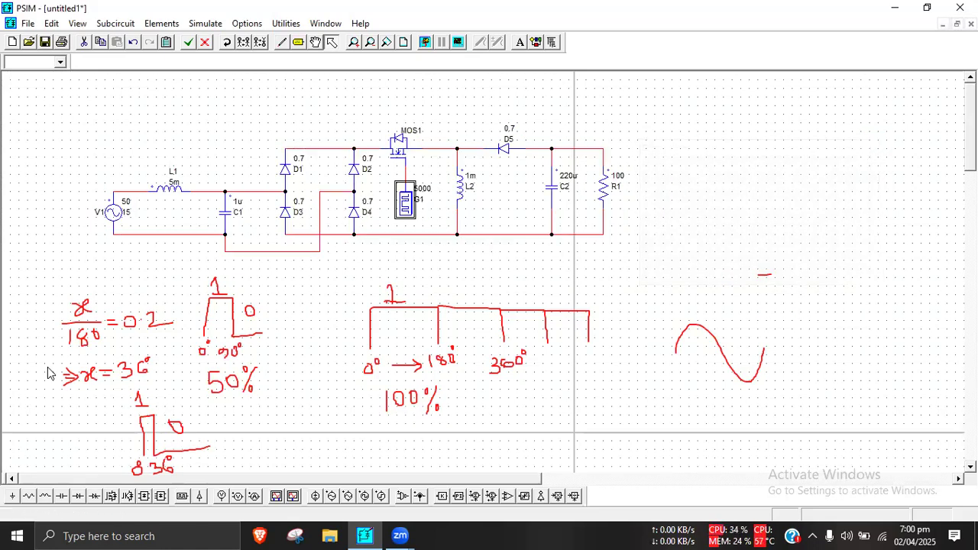
key(Escape)
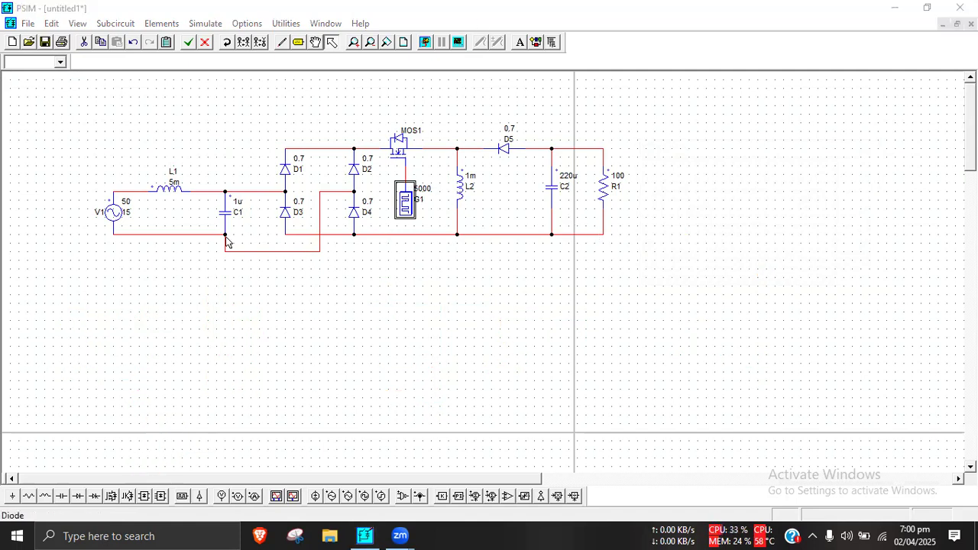
click(429, 284)
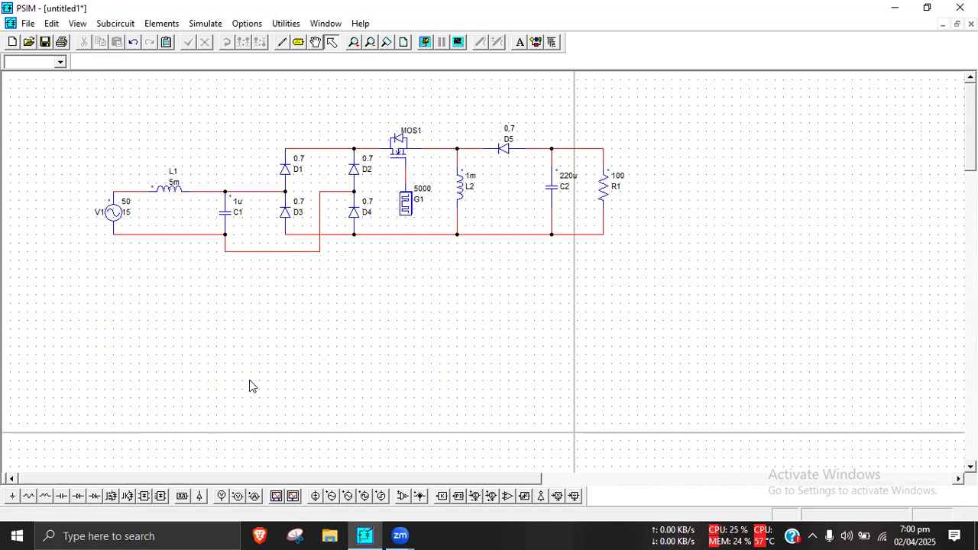
Place two vertical two-node voltage probes, one beside the AC source and one beside the load resistor.
click(222, 496)
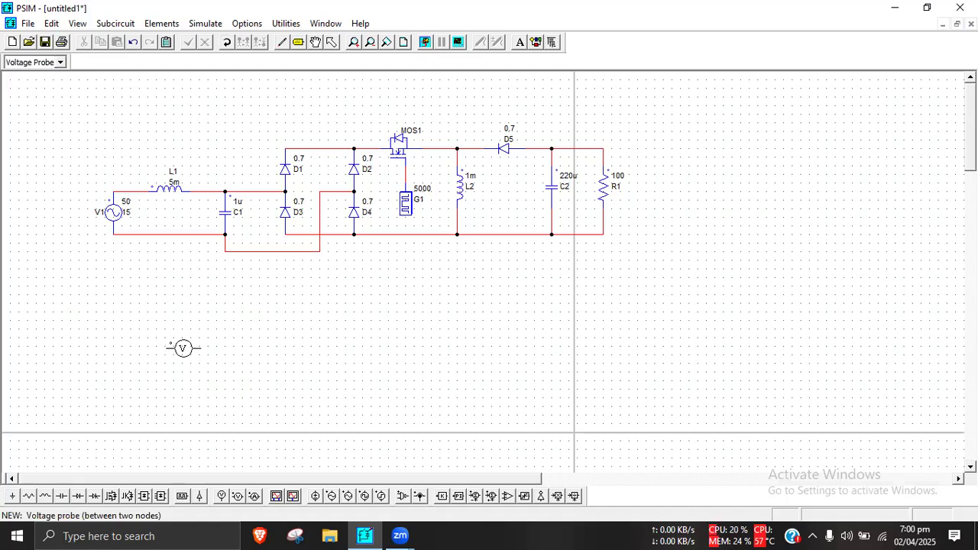
click(227, 42)
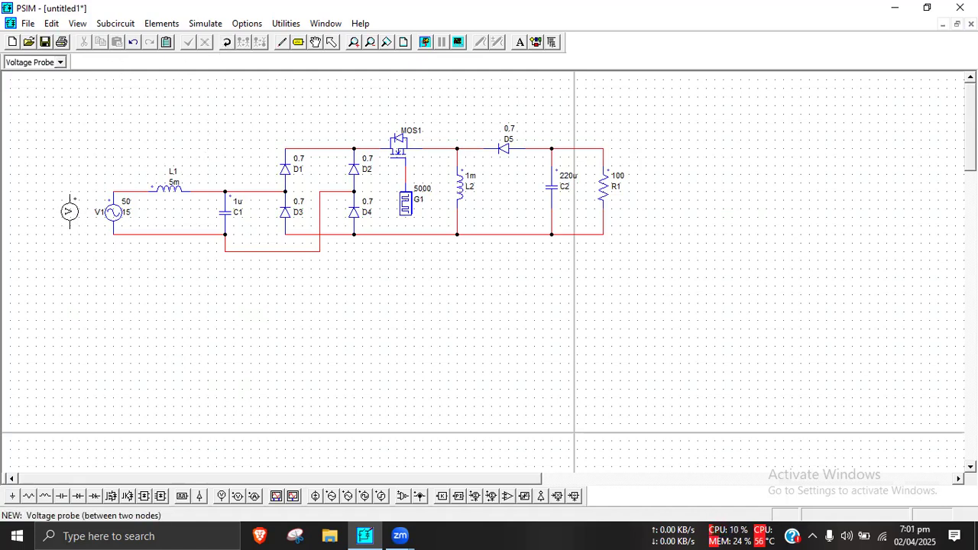
click(69, 207)
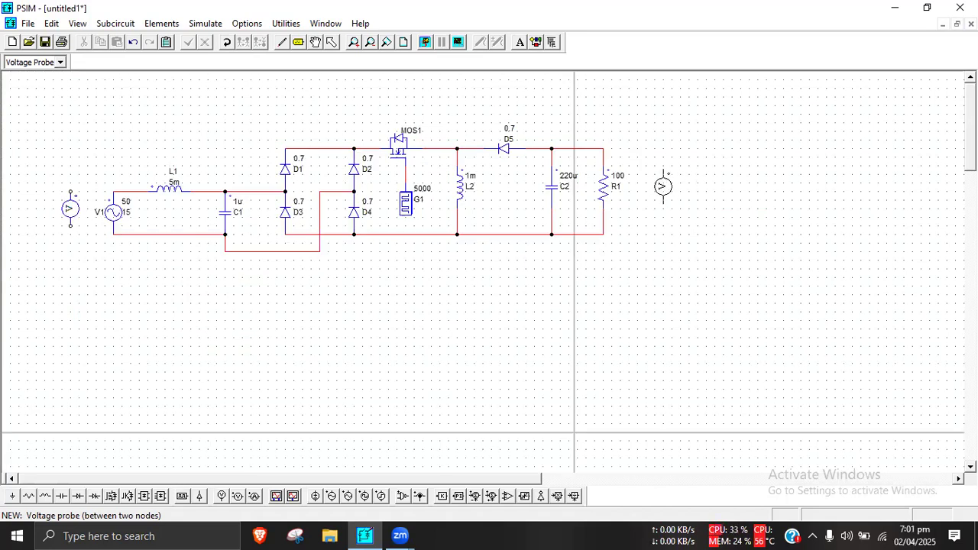
click(654, 184)
key(Escape)
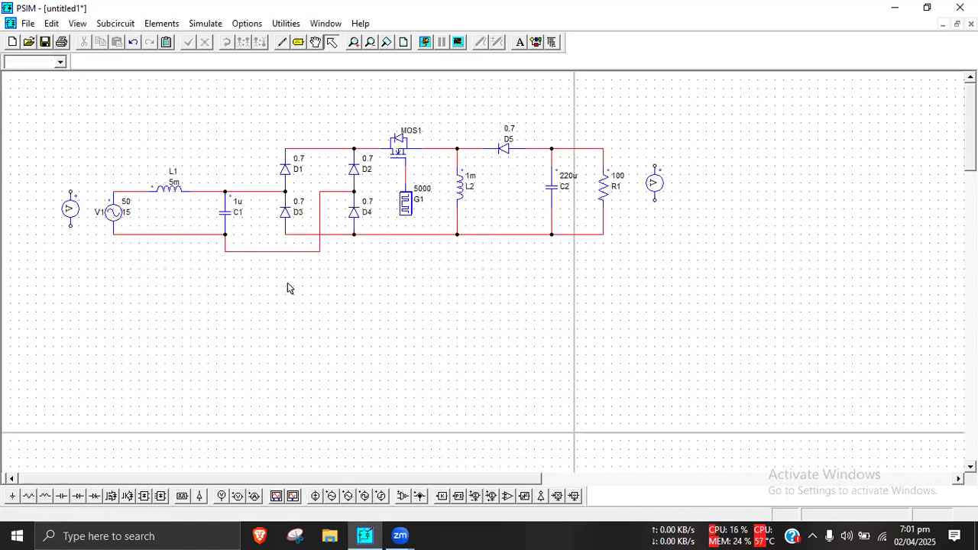
Place two vertical current probes, one below the AC source and one above the load resistor.
click(254, 496)
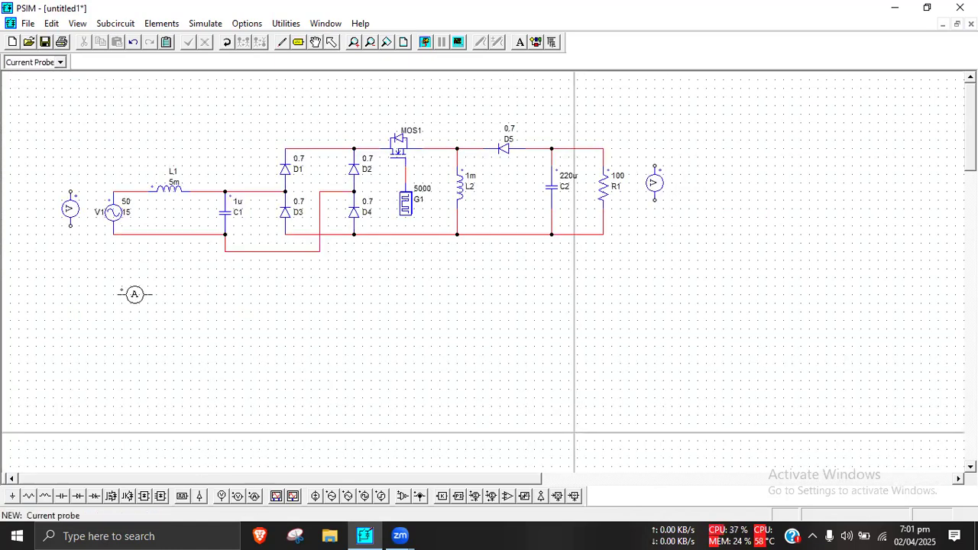
click(227, 42)
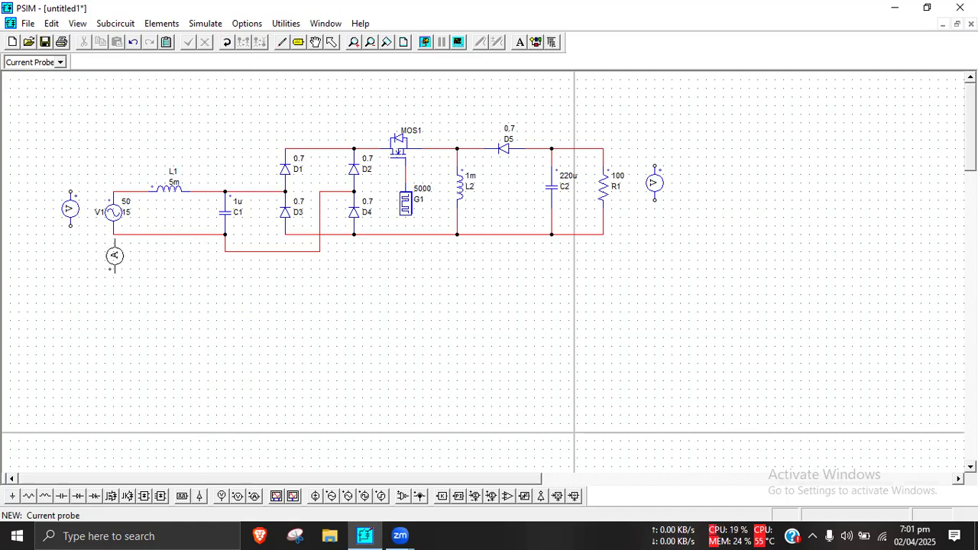
click(113, 259)
click(603, 122)
key(Escape)
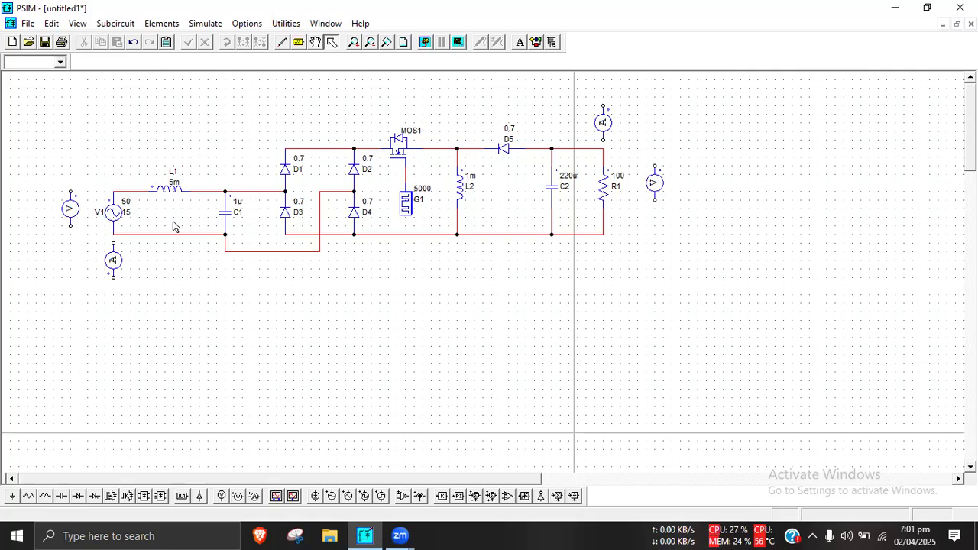
Delete the wire between the AC source and C1's lower end and the wire between C2 and R1's upper end.
click(168, 234)
key(Delete)
click(587, 149)
key(Delete)
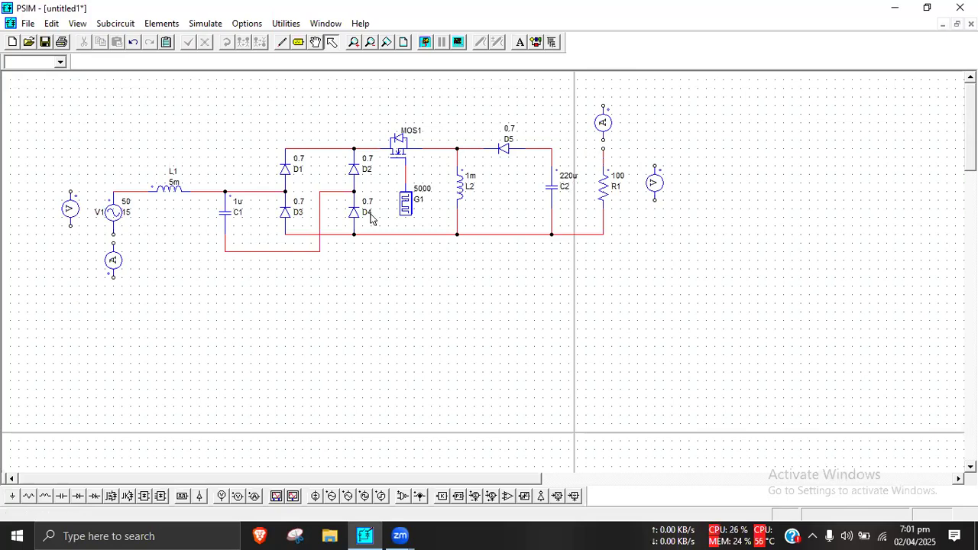
Wire the input current probe in series with the AC source and the input voltage probe across that branch.
click(282, 42)
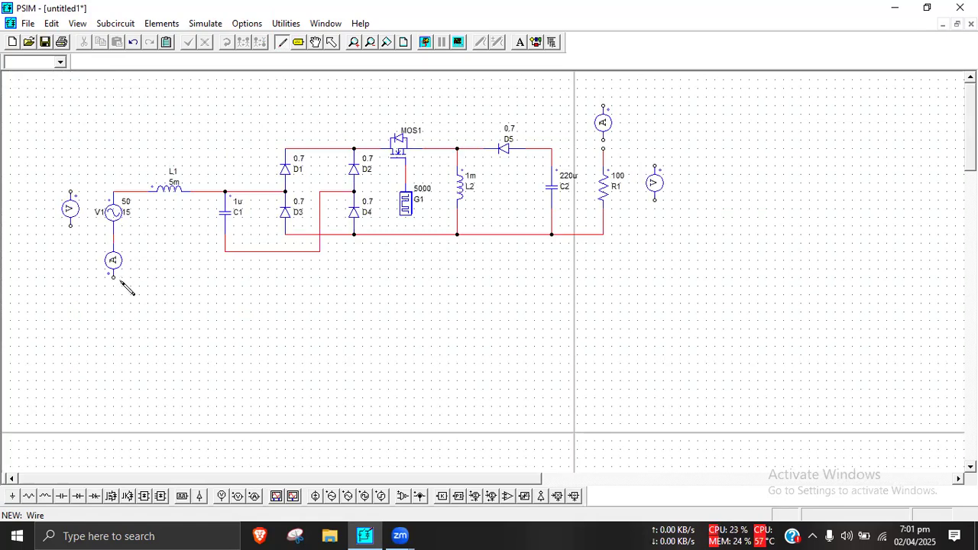
drag(113, 276, 225, 251)
drag(114, 191, 70, 191)
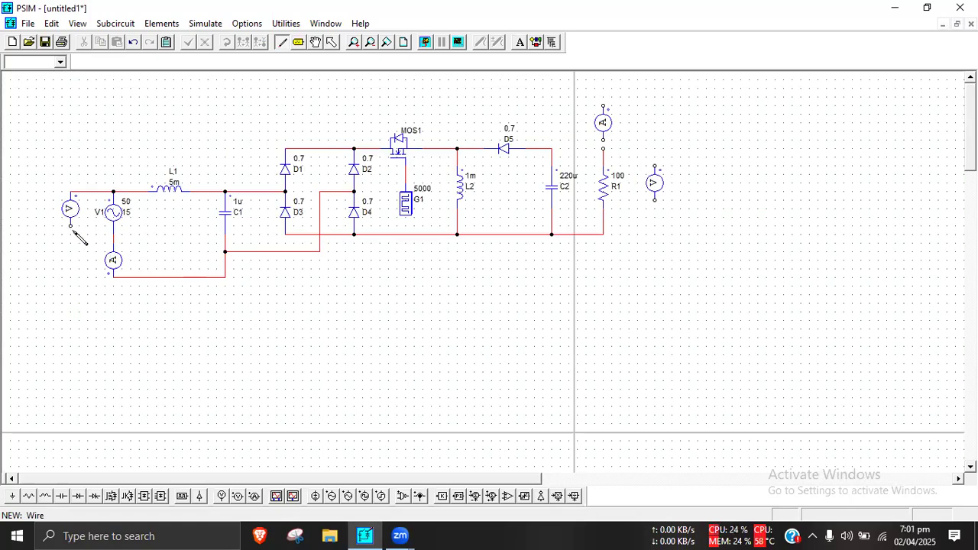
drag(71, 226, 113, 277)
Wire the output current probe in series with the load resistor and the output voltage probe across that branch.
drag(551, 149, 603, 107)
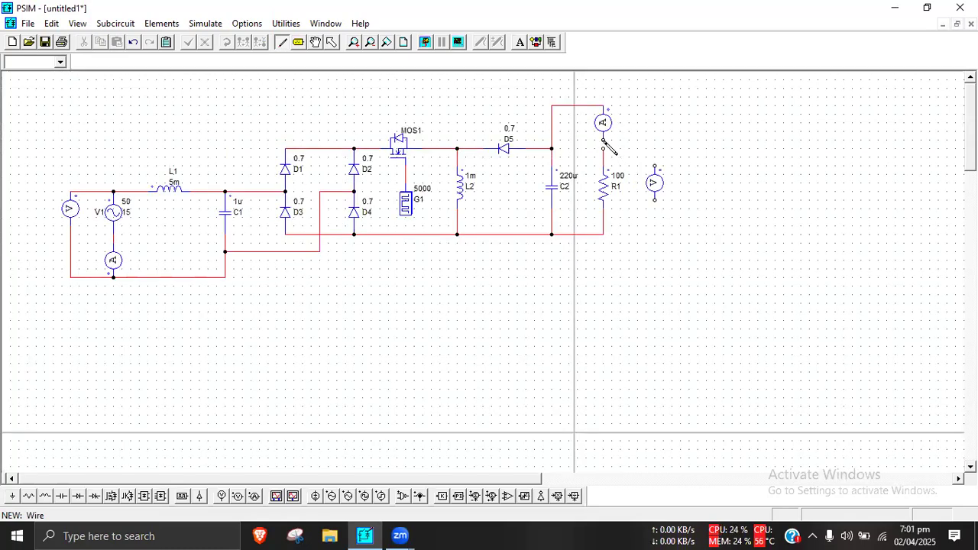
drag(604, 140, 602, 107)
drag(654, 198, 603, 234)
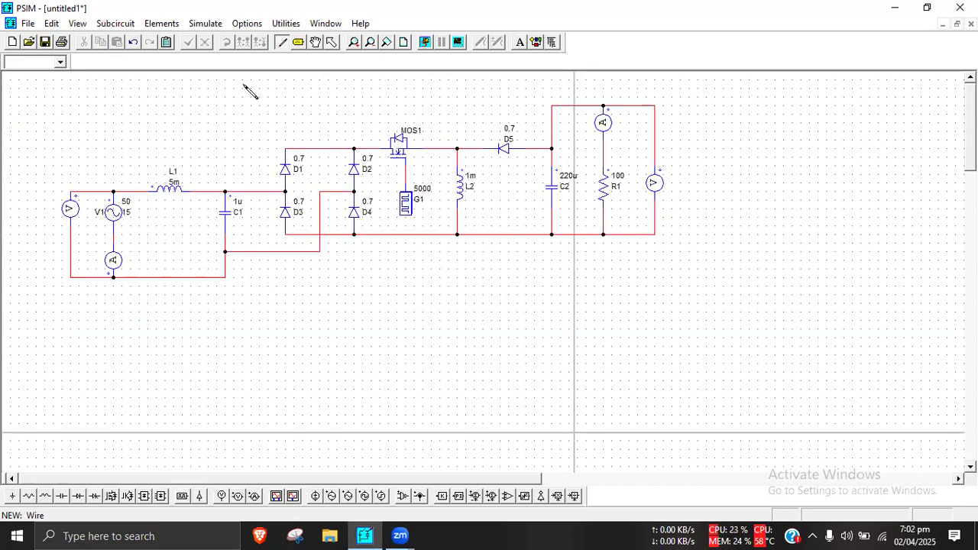
key(Escape)
Rename the input voltage probe as Vin and display its name on the schematic.
double_click(73, 212)
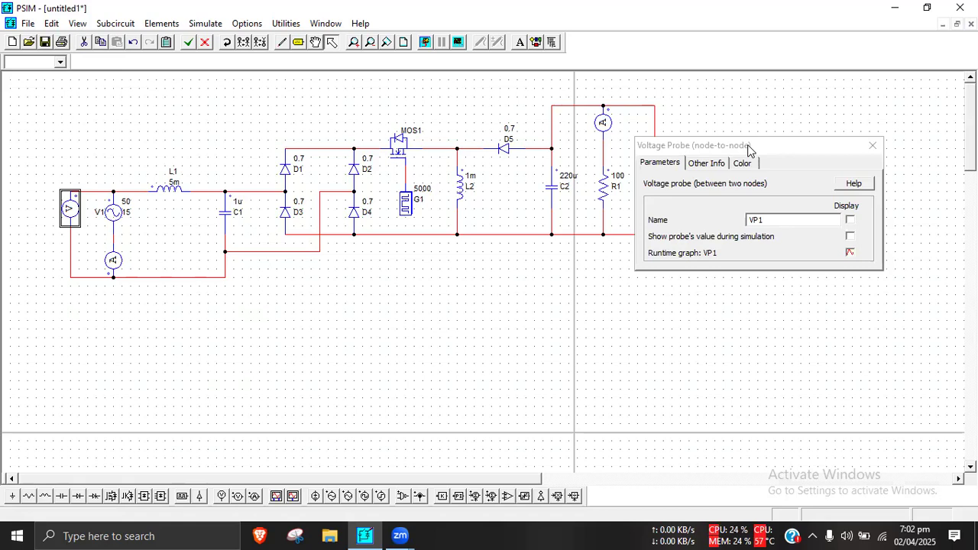
click(745, 148)
drag(746, 148, 513, 185)
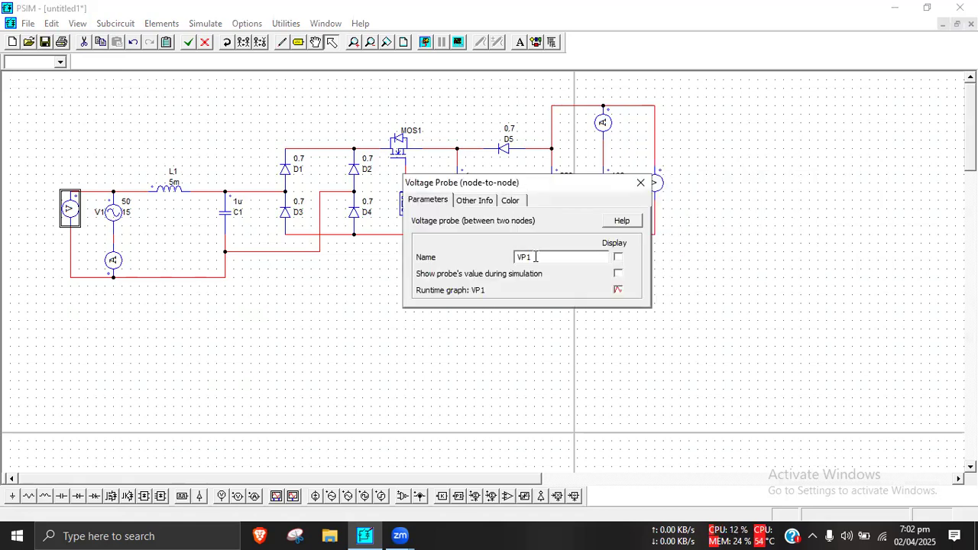
click(526, 257)
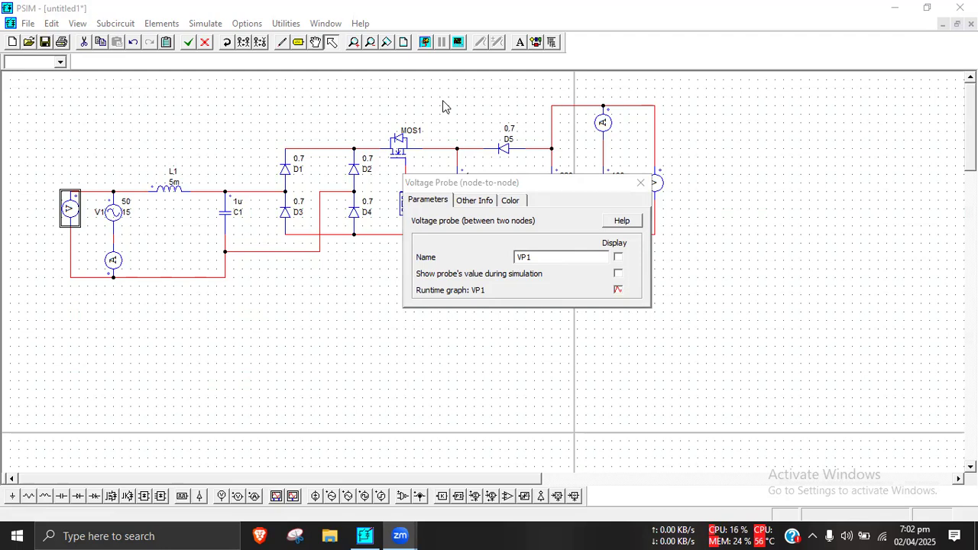
drag(532, 257, 520, 257)
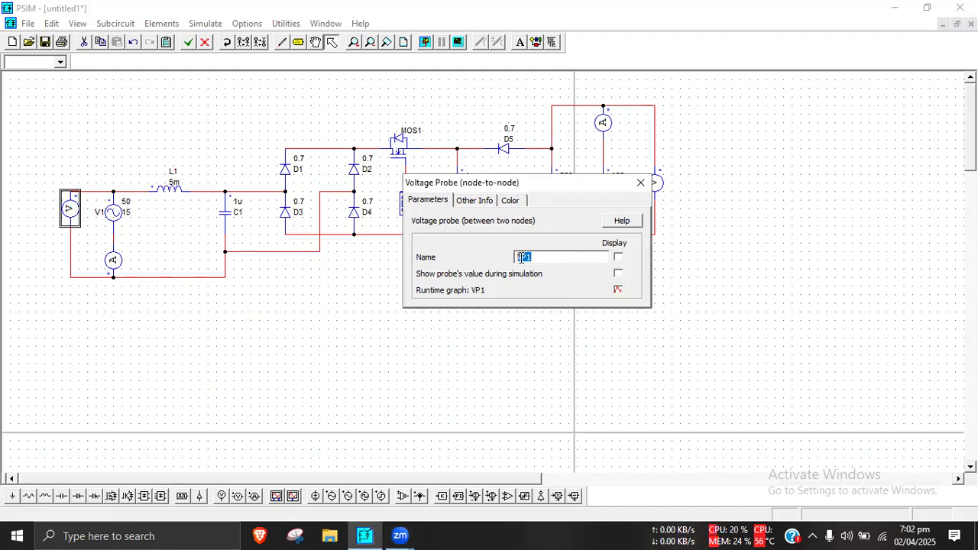
text(Vin)
click(617, 258)
click(640, 182)
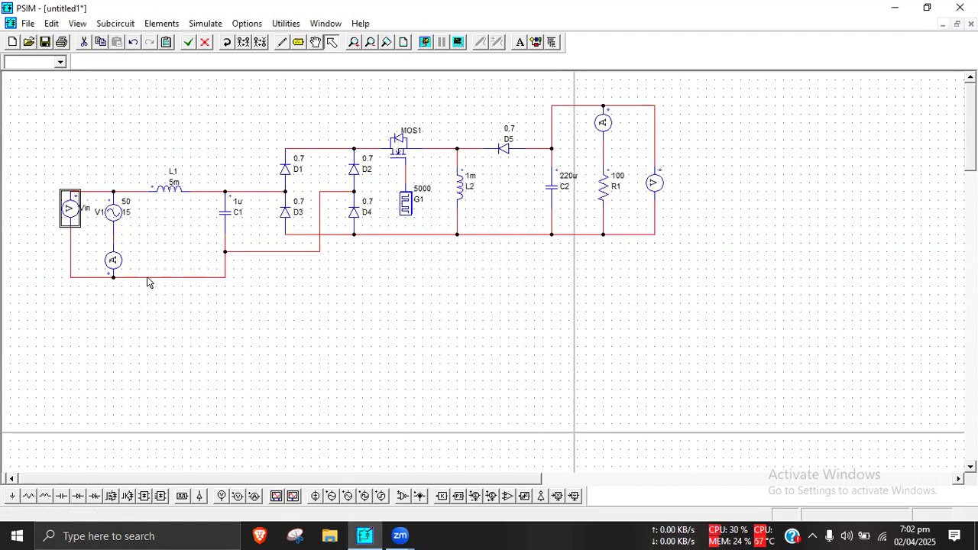
Rename the input current probe as Iin and display its name on the schematic.
double_click(116, 261)
click(531, 256)
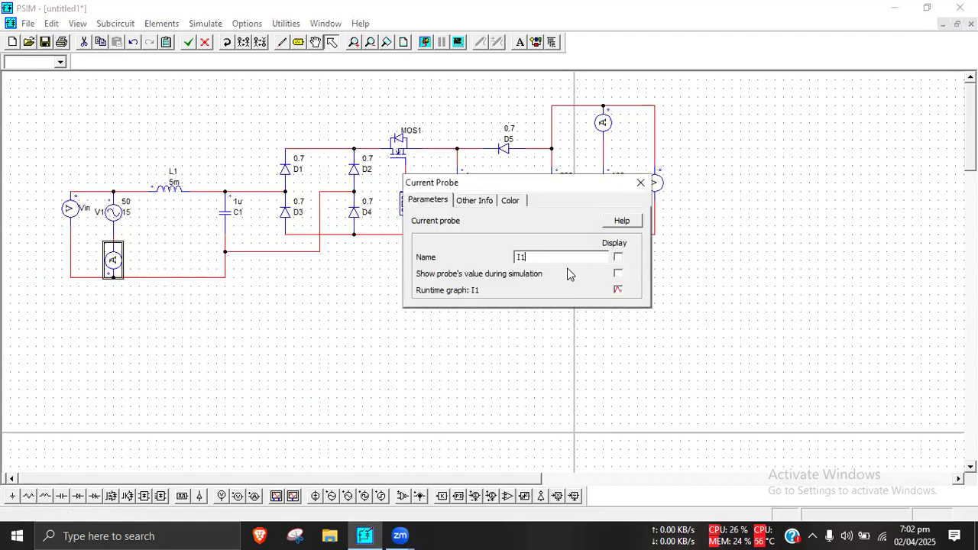
text(in)
click(617, 256)
click(640, 183)
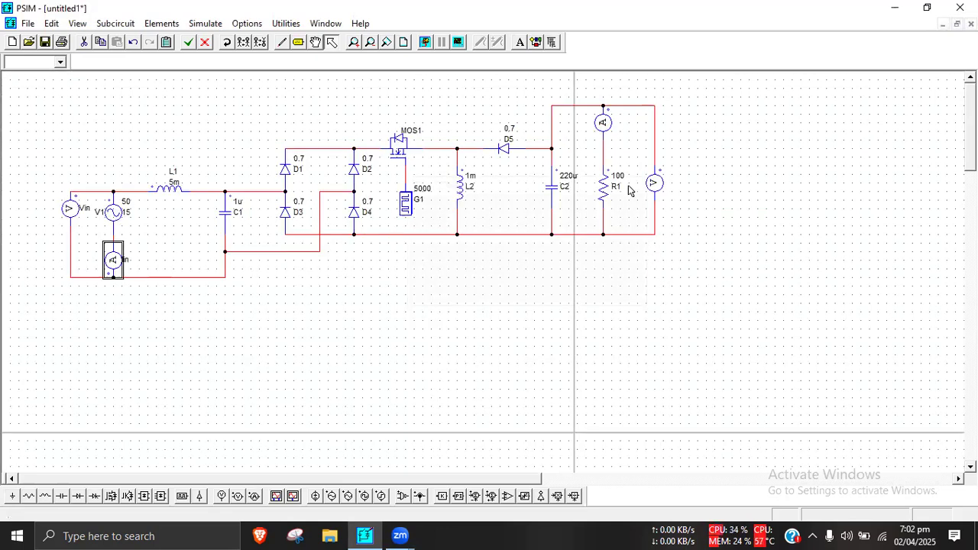
Rename the output current probe as Iout and display its name on the schematic.
double_click(603, 122)
click(521, 257)
key(BackSpace)
text(out)
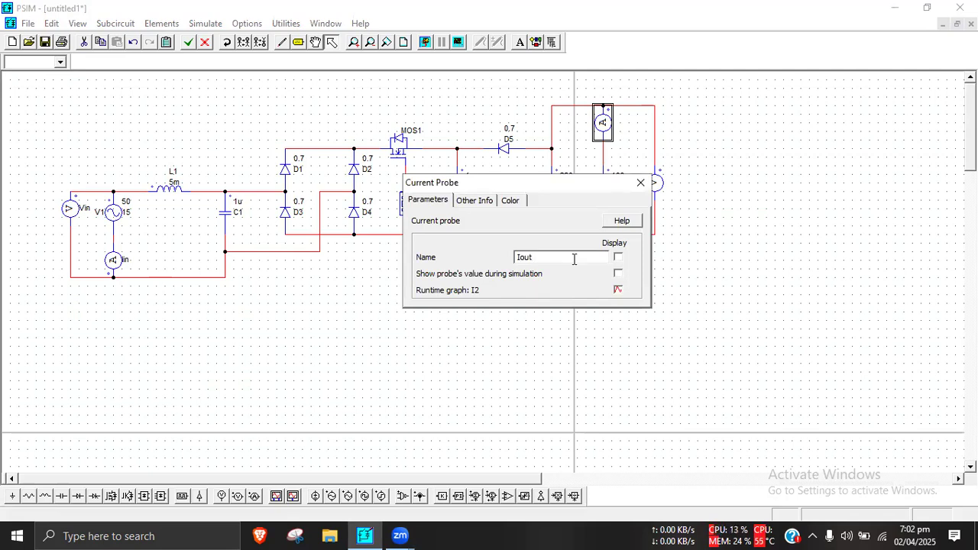
click(618, 258)
click(640, 182)
Rename the output voltage probe as Vout and display its name on the schematic.
double_click(655, 189)
click(552, 256)
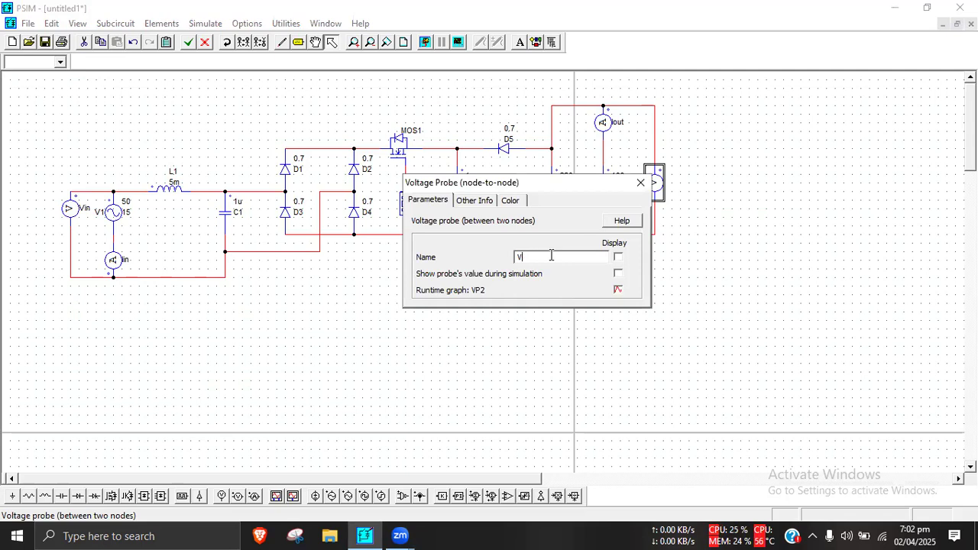
text(Vout)
click(617, 257)
click(640, 183)
click(633, 382)
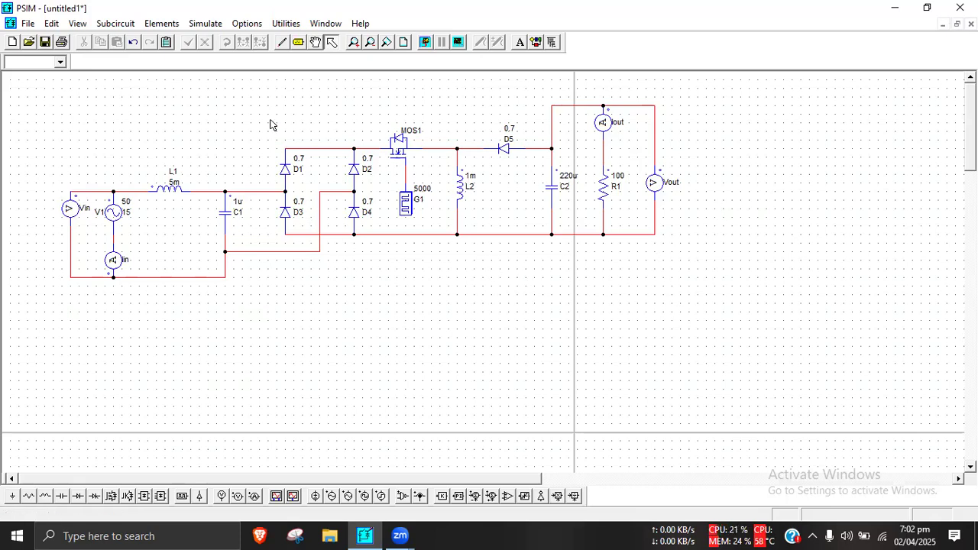
Place a simulation control element in the empty area above inductor L1 and open its parameters.
click(237, 25)
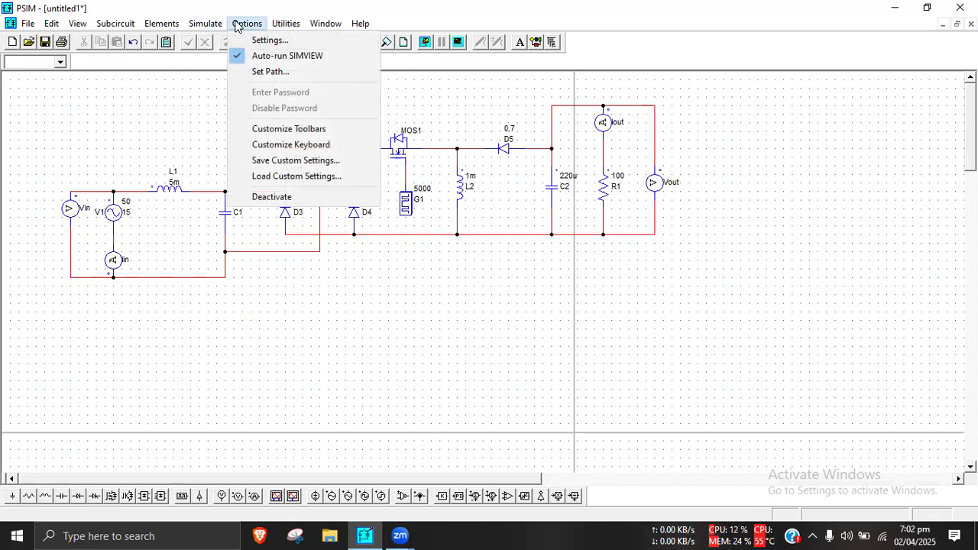
mouse_move(213, 24)
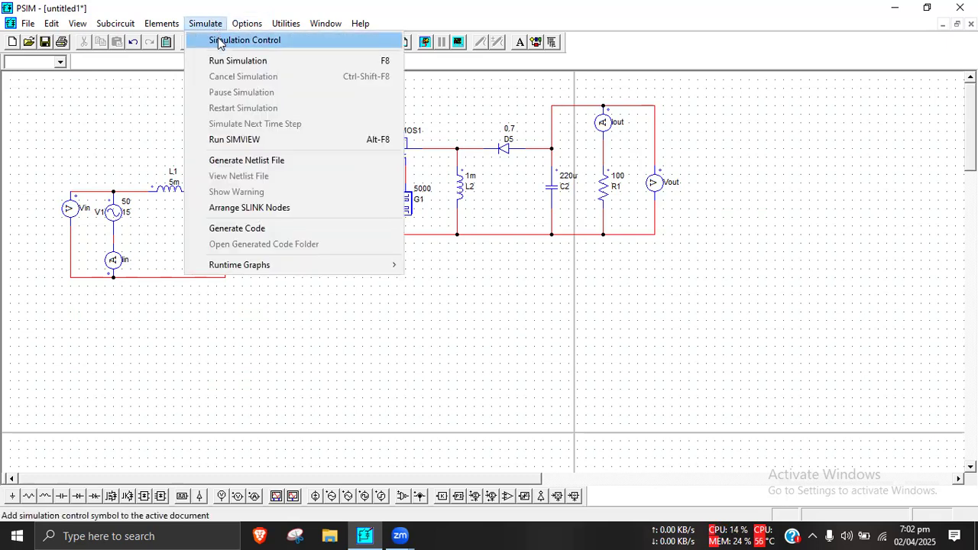
click(218, 43)
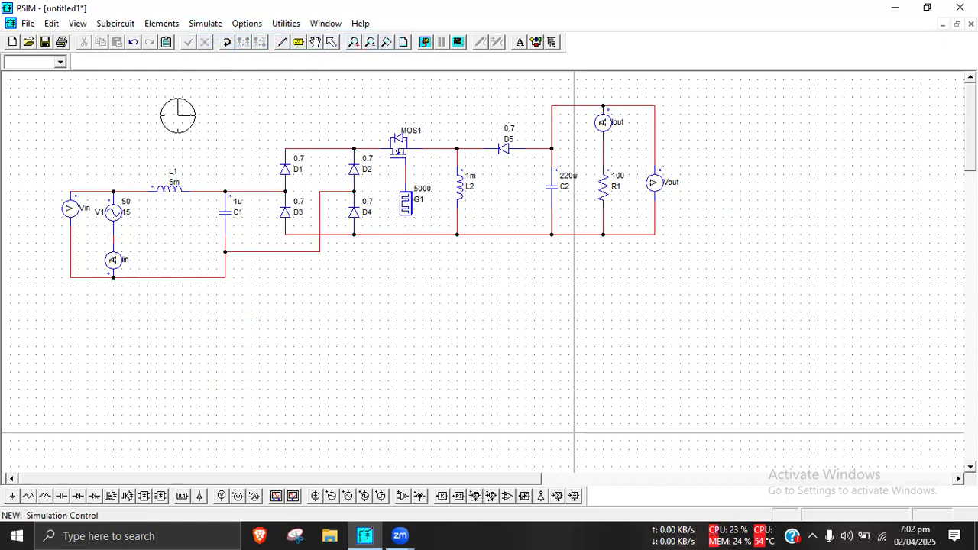
double_click(153, 123)
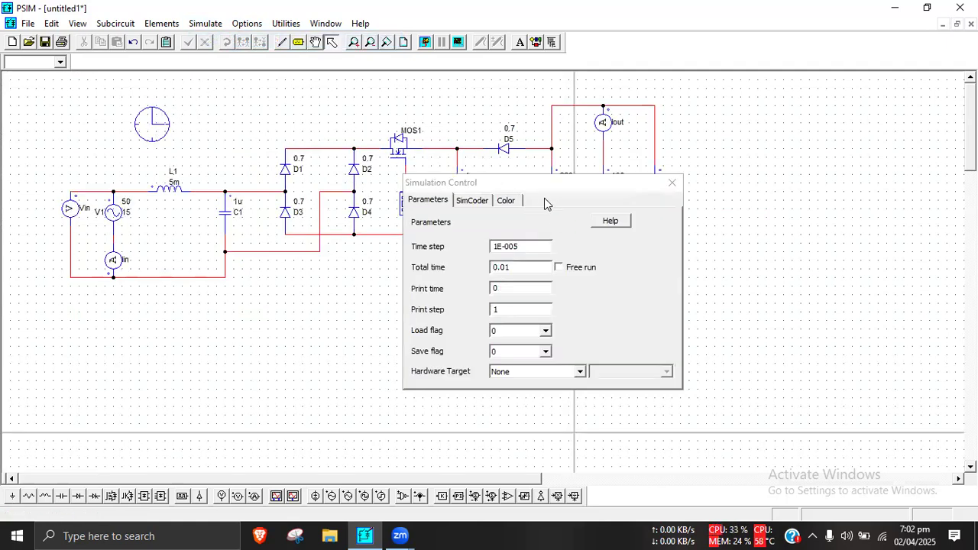
Set the simulation's total time to 2 and close the simulation control parameters.
drag(543, 183, 548, 133)
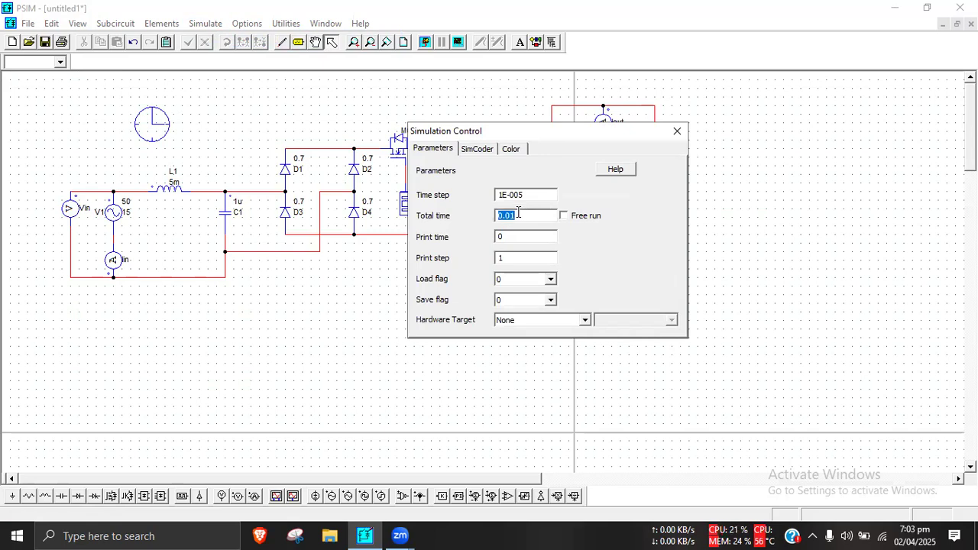
text(2)
drag(530, 137, 536, 129)
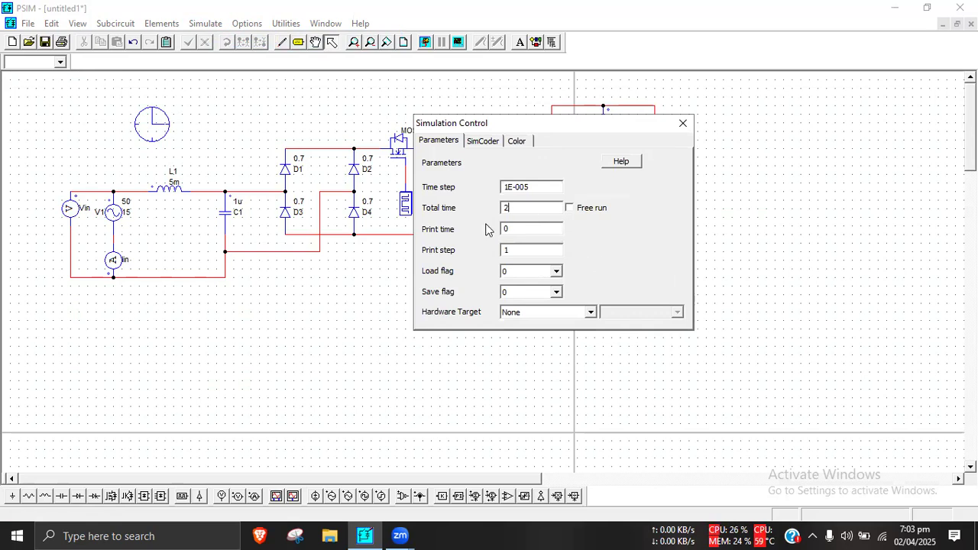
click(481, 140)
click(515, 141)
click(438, 141)
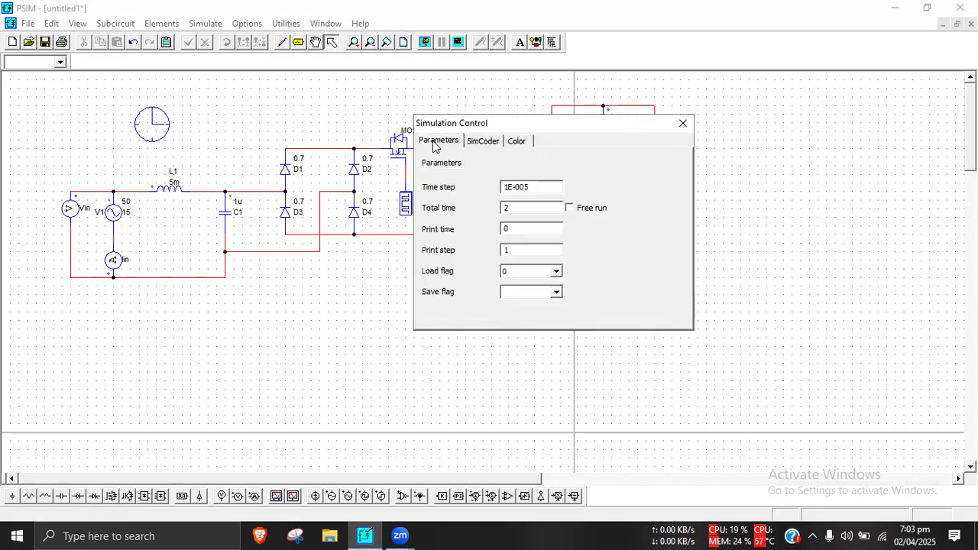
click(675, 130)
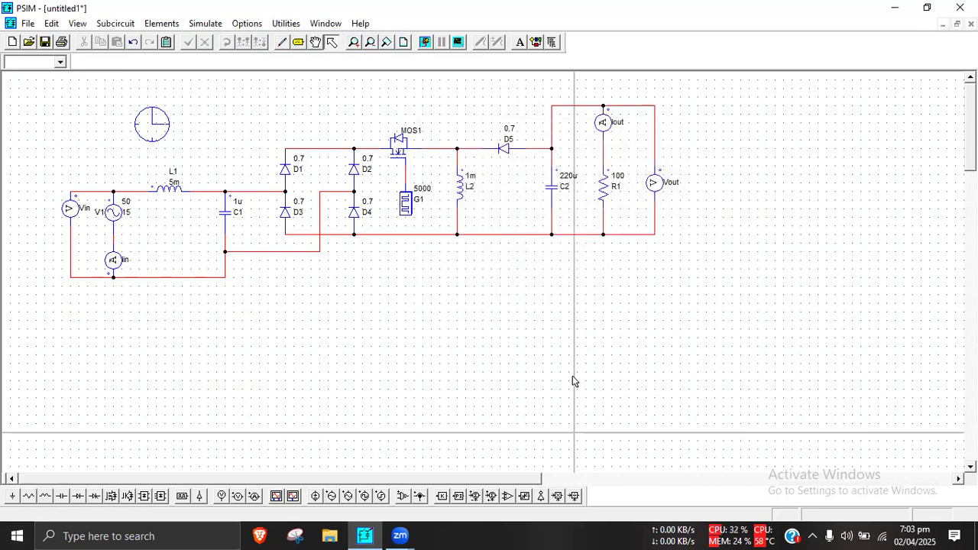
Run the simulation and plot the Iout and Vout curves in Simview.
click(208, 23)
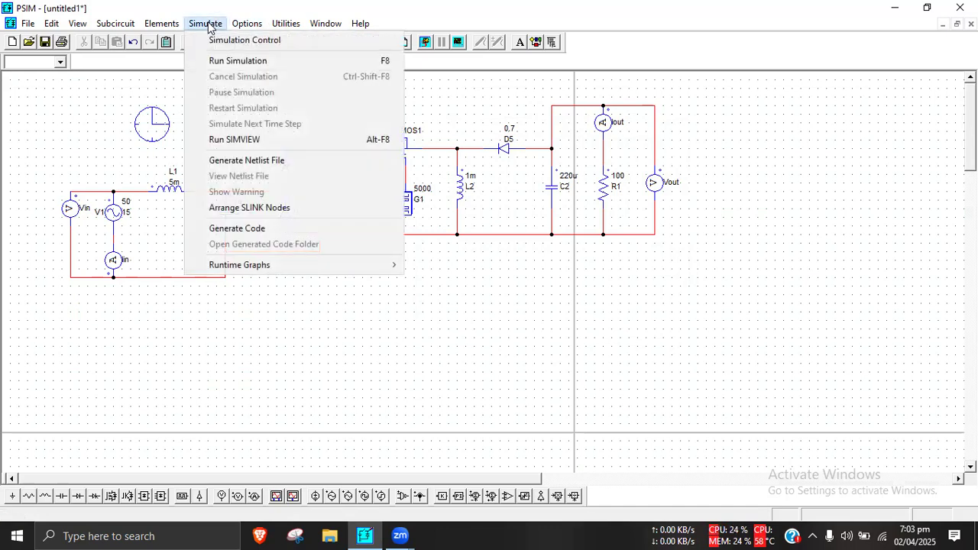
click(217, 67)
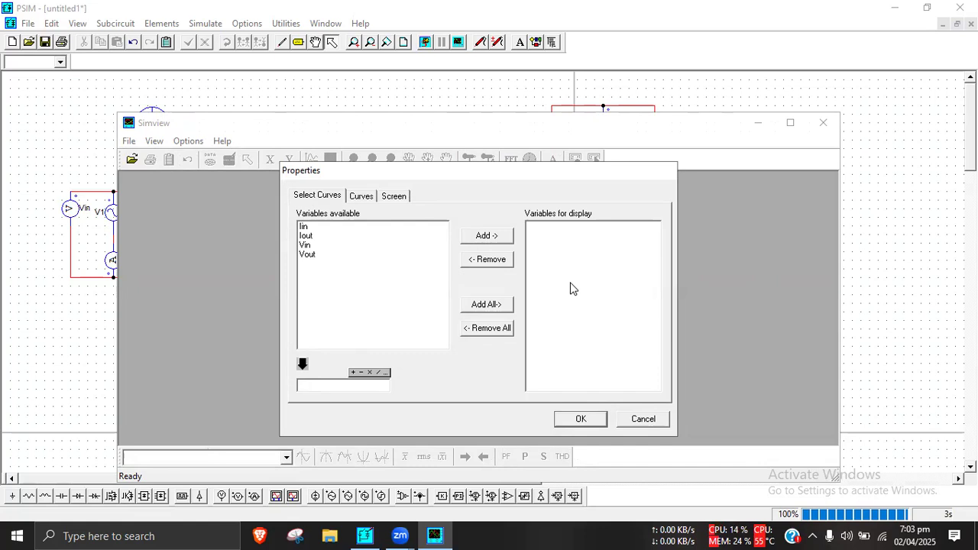
click(314, 255)
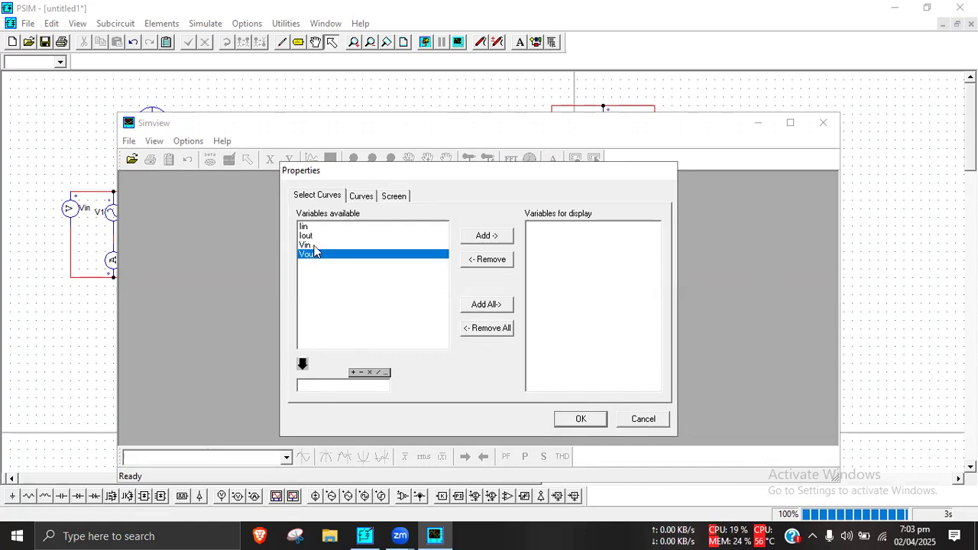
ctrl+click(314, 236)
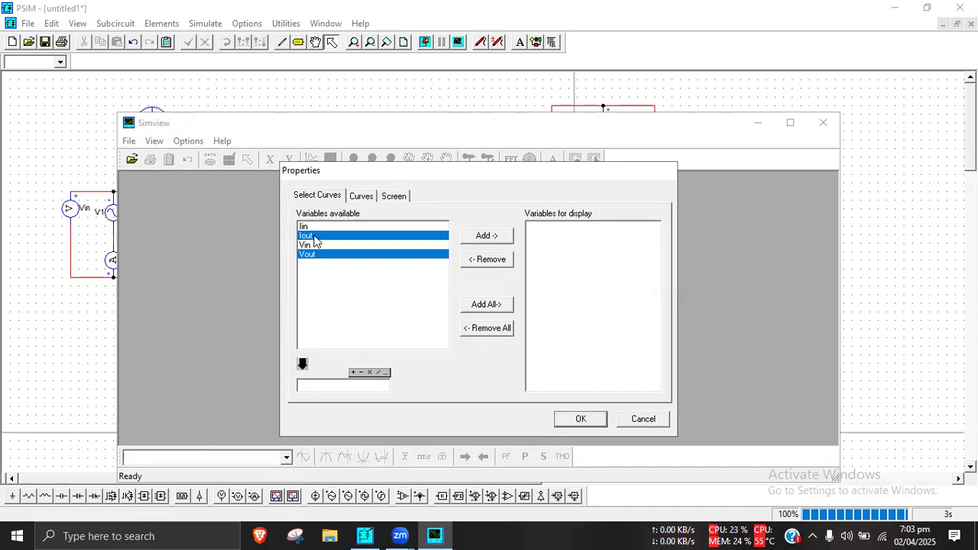
click(498, 238)
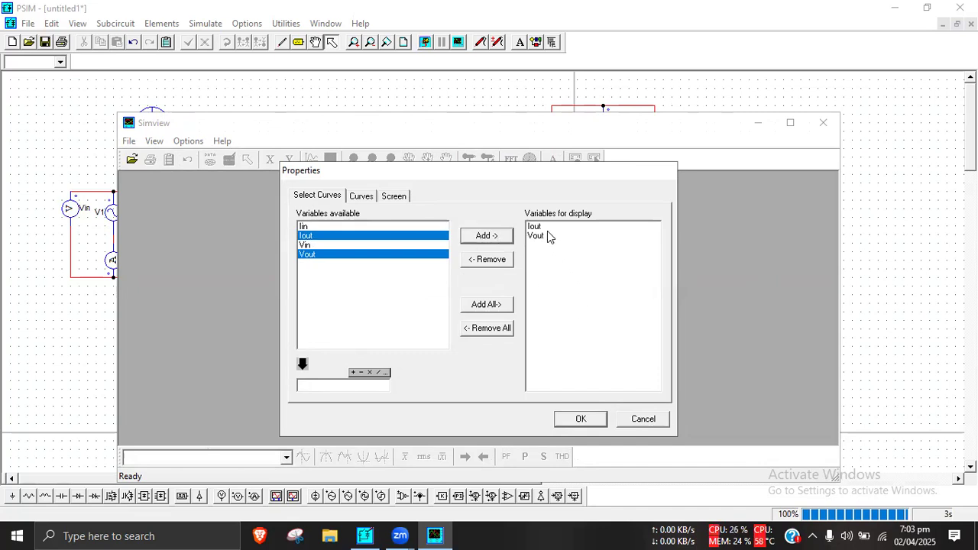
click(580, 419)
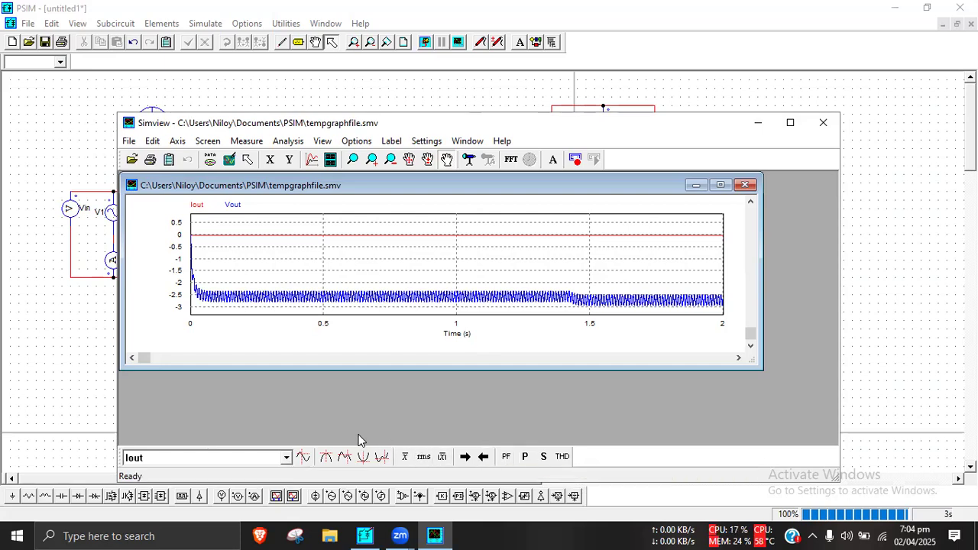
Measure the power factor of Iout versus Vout, with Iout and again with Vout as the active curve.
click(249, 461)
click(248, 457)
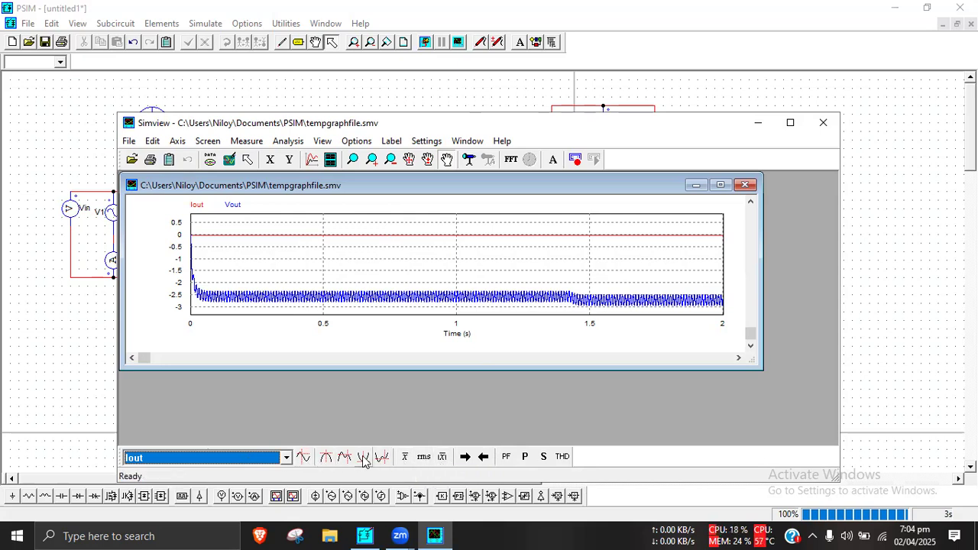
click(504, 457)
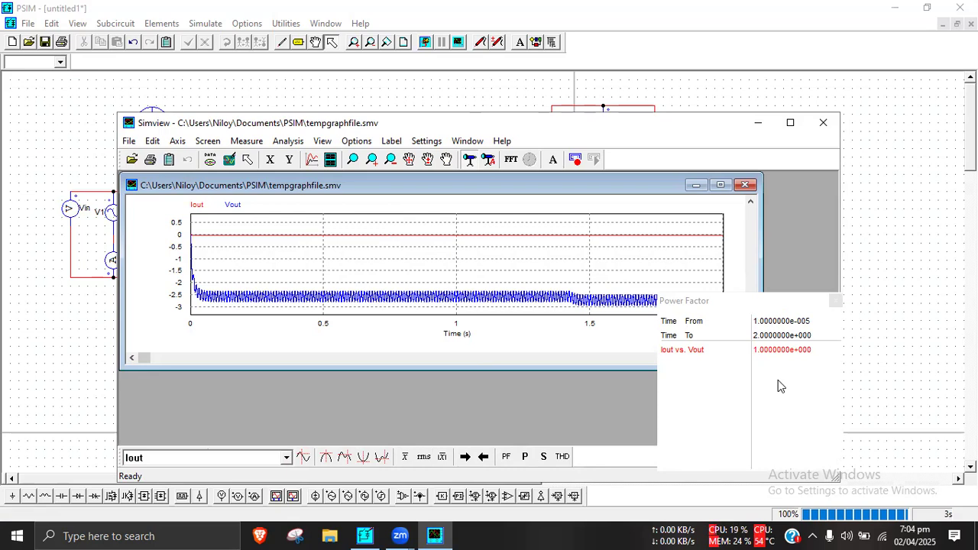
click(835, 301)
click(185, 458)
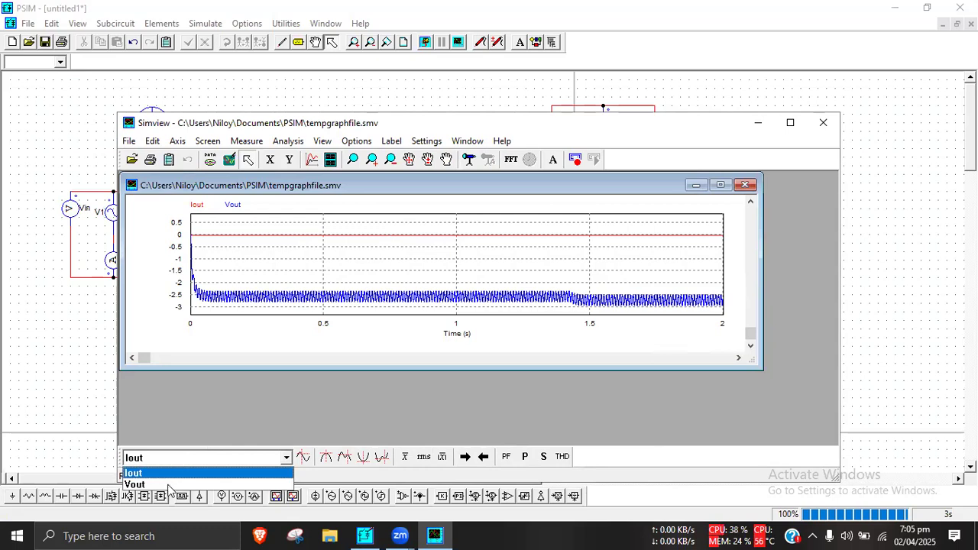
click(182, 478)
click(506, 457)
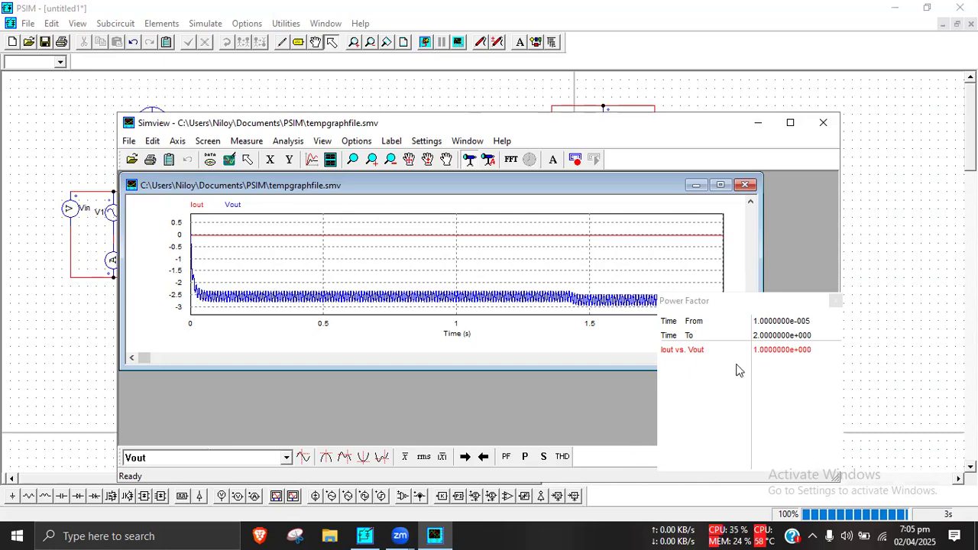
click(836, 301)
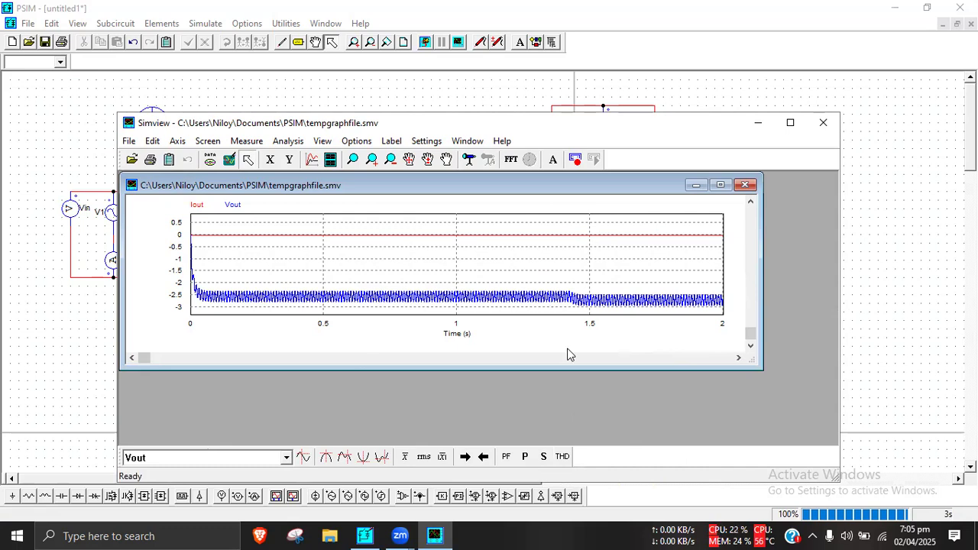
Measure the real power and apparent power of Iout versus Vout.
click(524, 456)
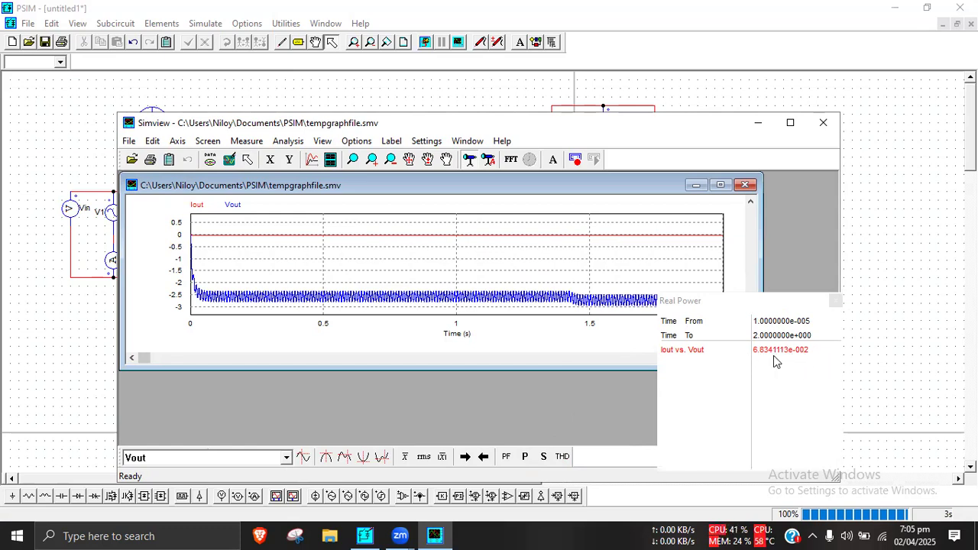
click(835, 301)
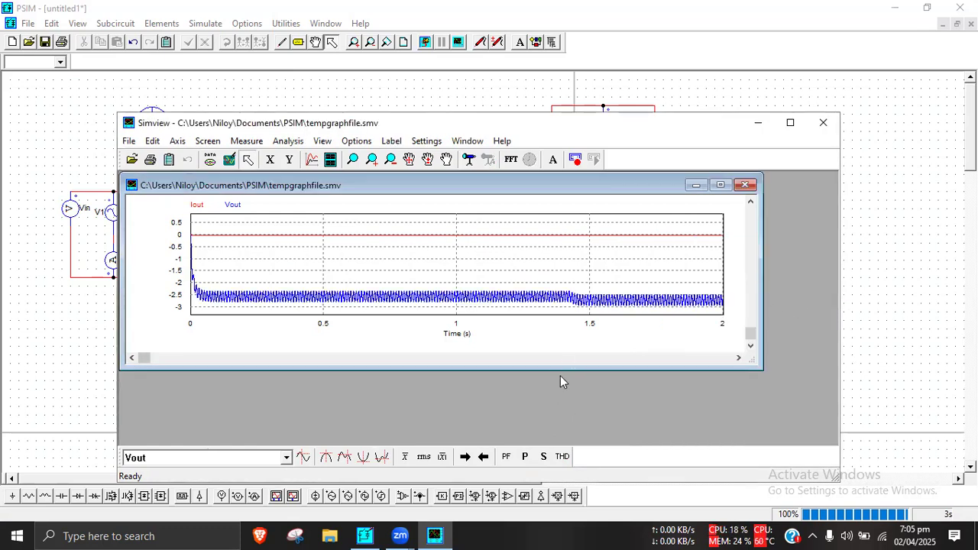
click(543, 456)
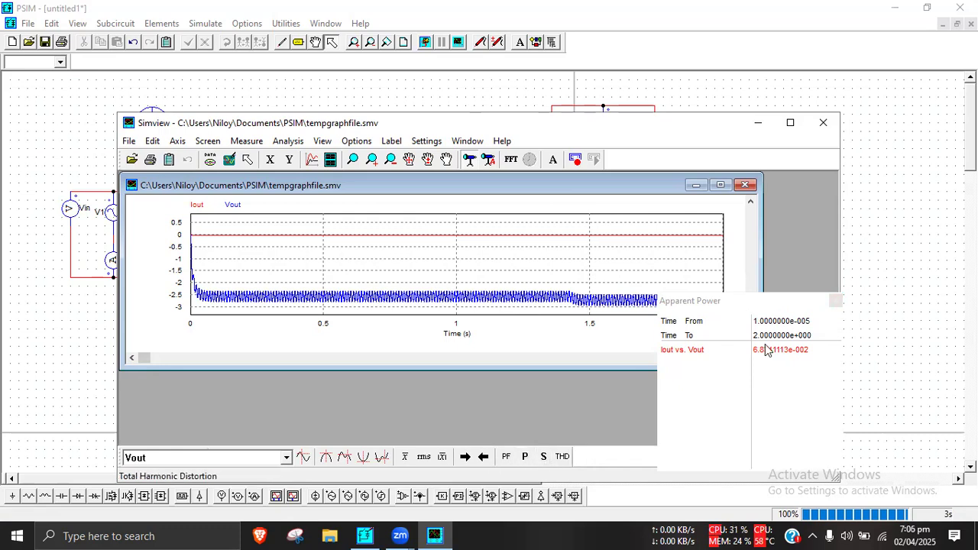
click(836, 300)
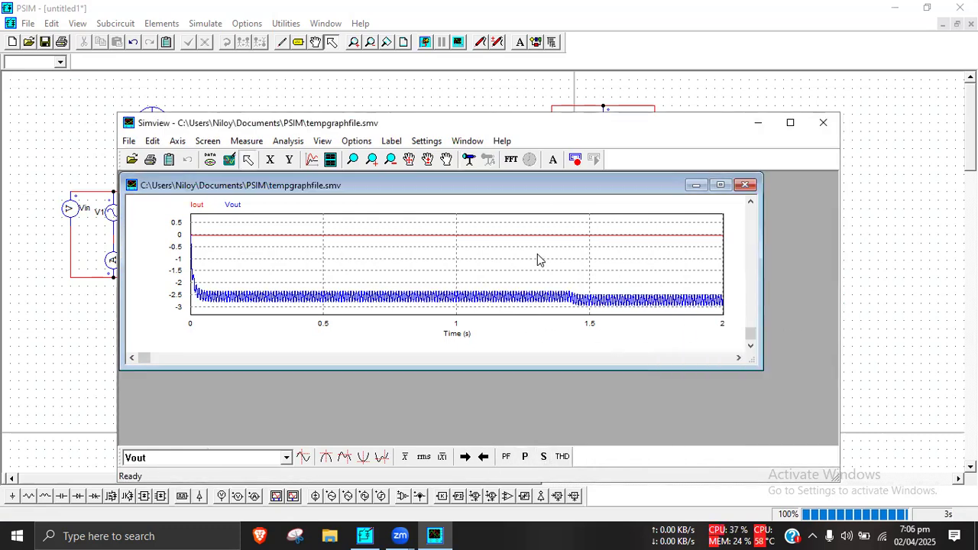
Replace the displayed Iout and Vout curves with Iin and Vin.
click(312, 159)
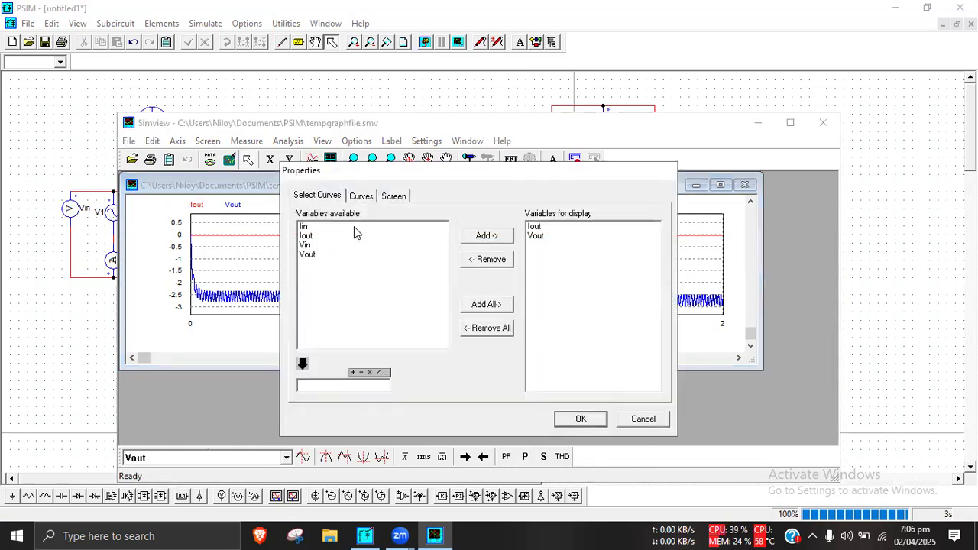
click(545, 227)
shift+click(545, 236)
click(508, 260)
click(306, 227)
ctrl+click(313, 245)
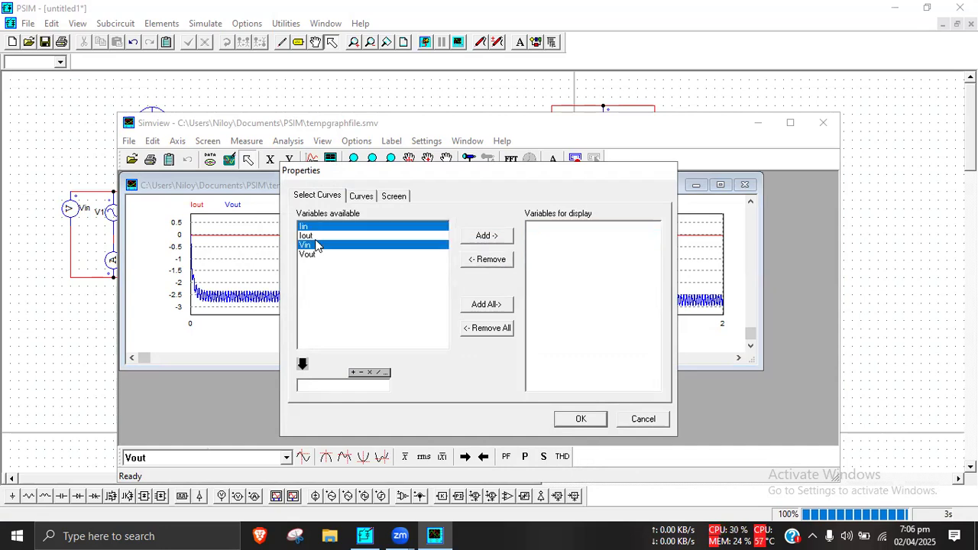
click(486, 235)
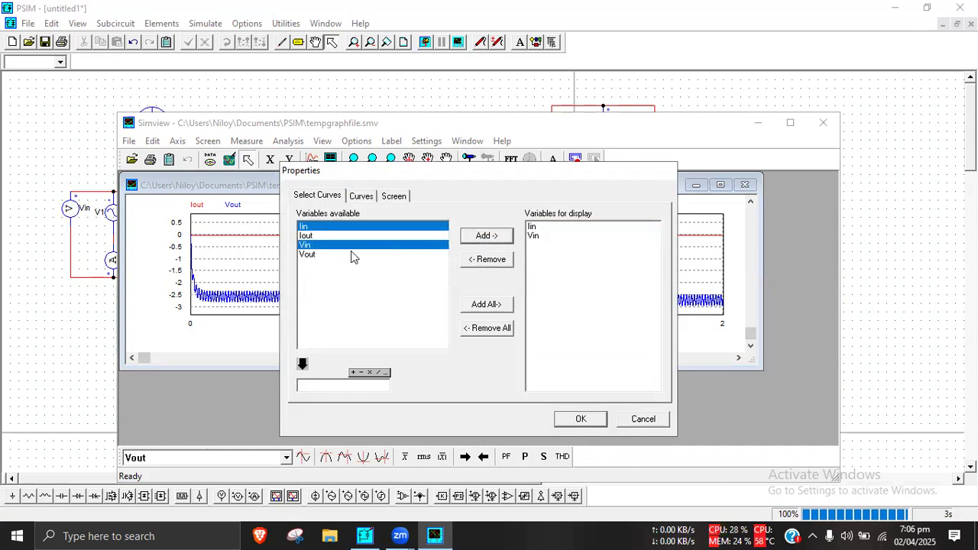
click(578, 418)
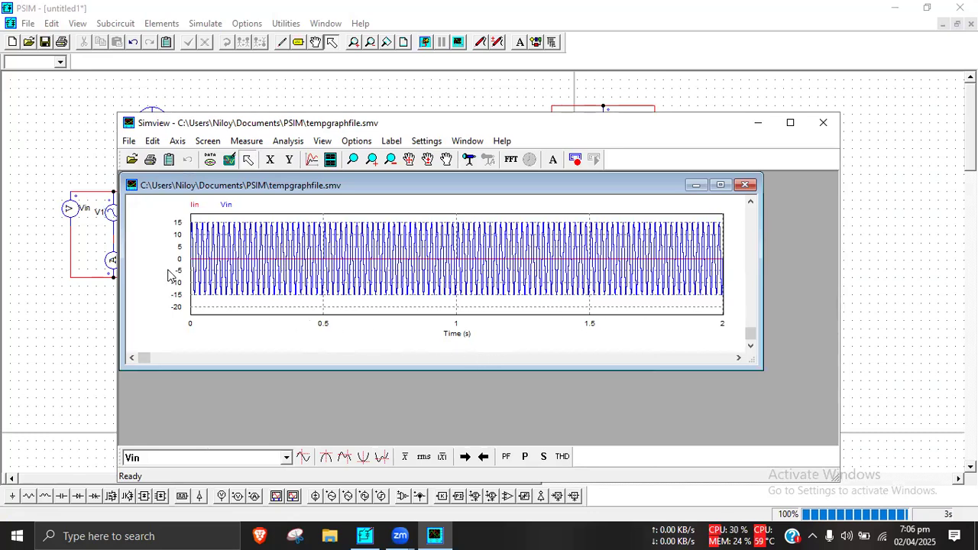
Measure the power factor, real power and apparent power of Iin versus Vin.
click(505, 456)
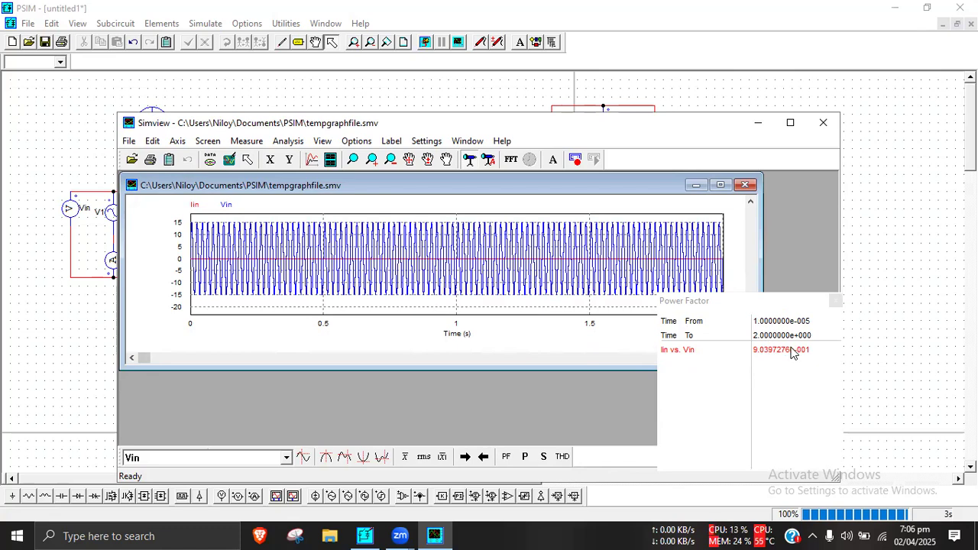
click(836, 300)
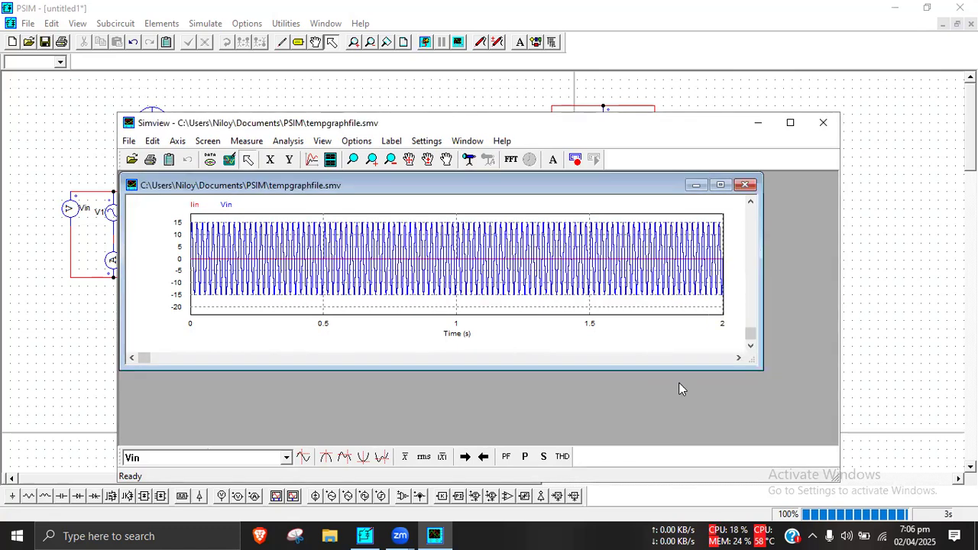
click(525, 457)
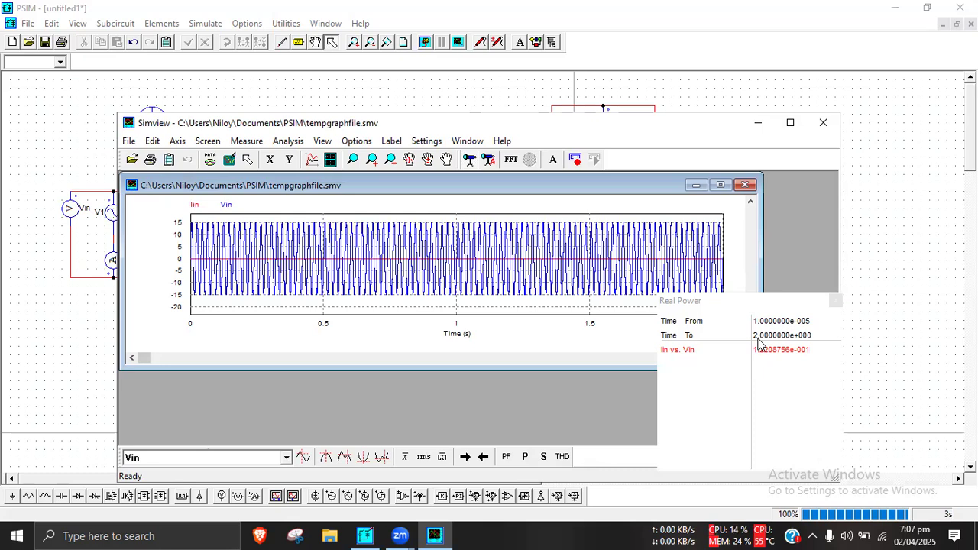
click(835, 301)
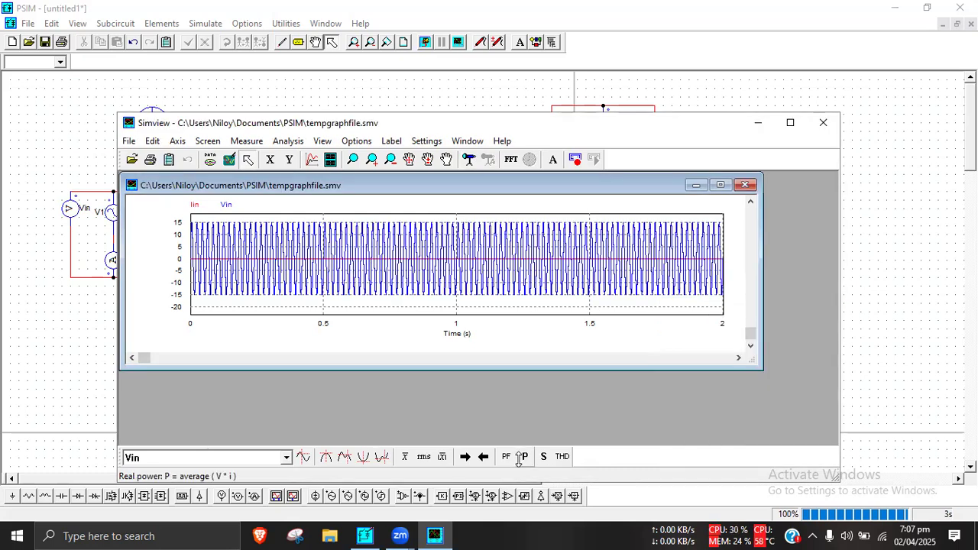
click(544, 456)
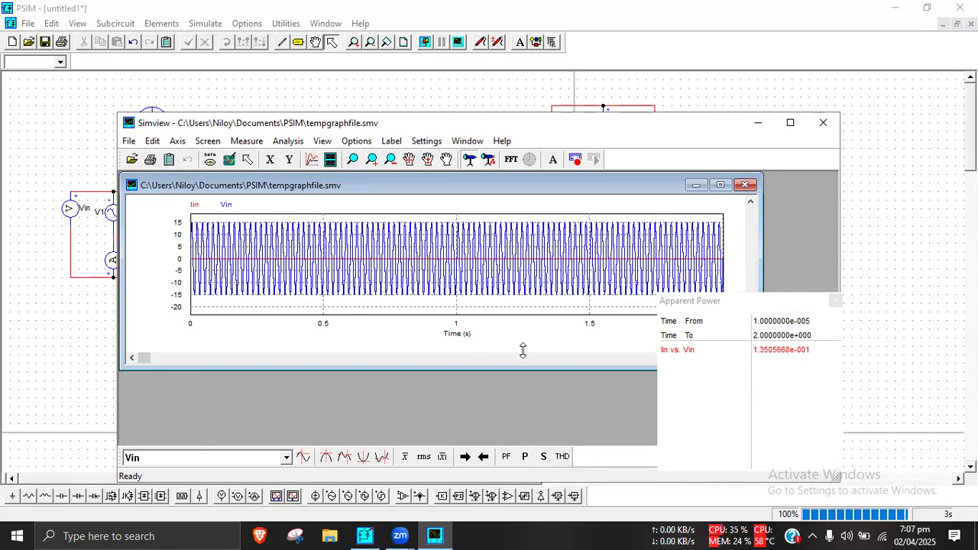
click(835, 301)
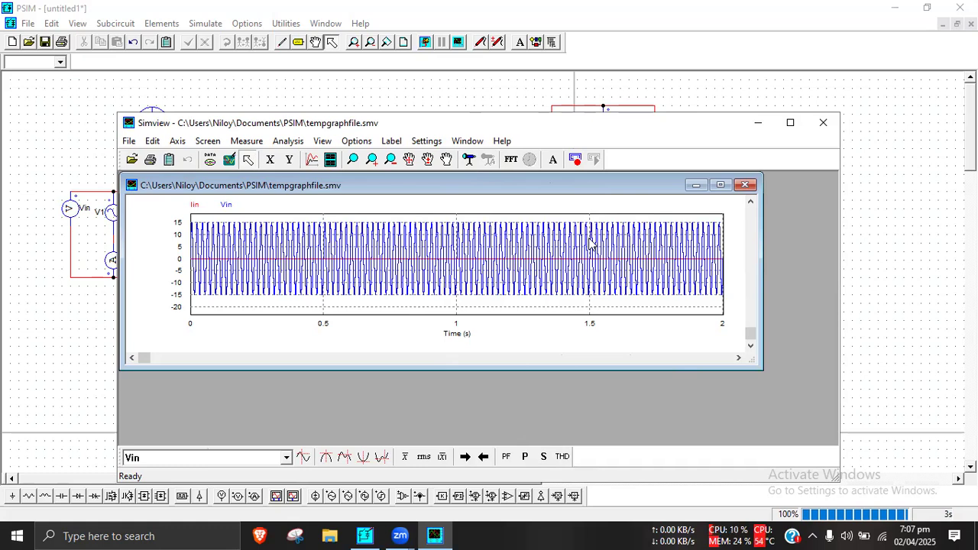
Remove Vin from the displayed curves so that only Iin is plotted.
click(312, 159)
click(545, 236)
click(512, 259)
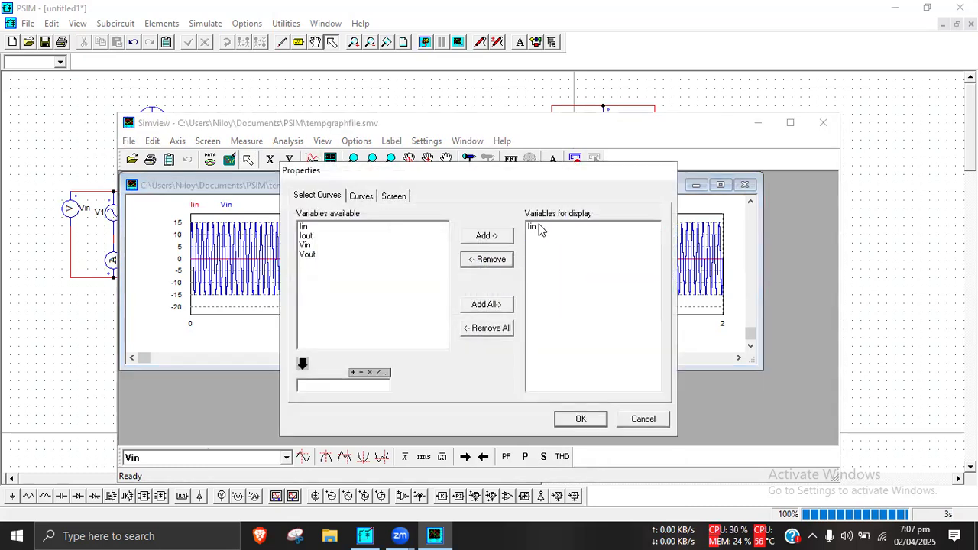
click(581, 419)
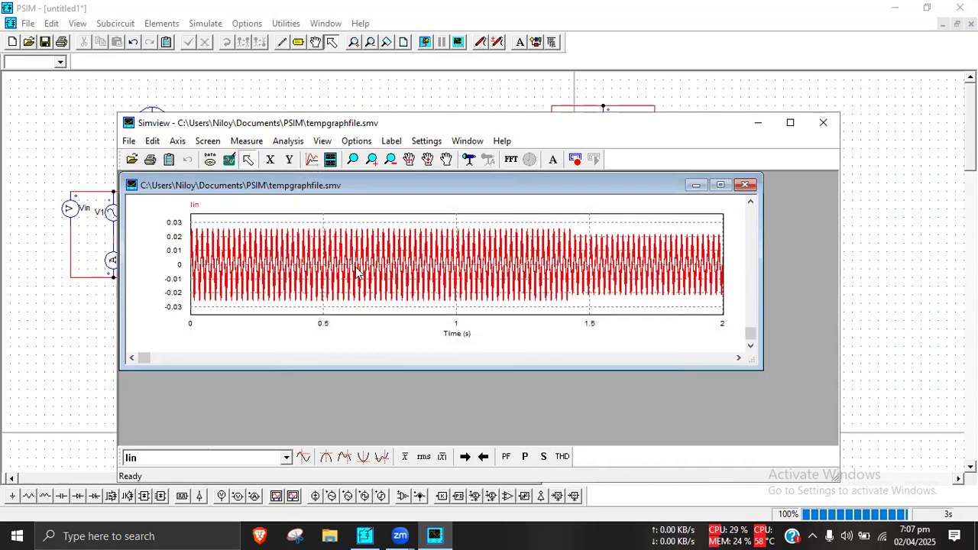
Measure the THD of Iin at a 50 Hz fundamental frequency and close the waveform viewer.
click(563, 457)
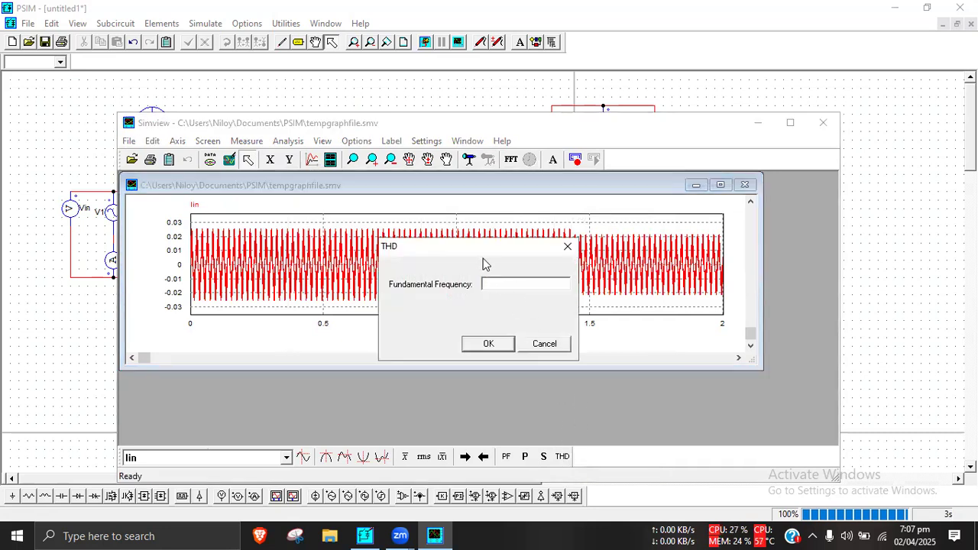
text(50)
click(490, 343)
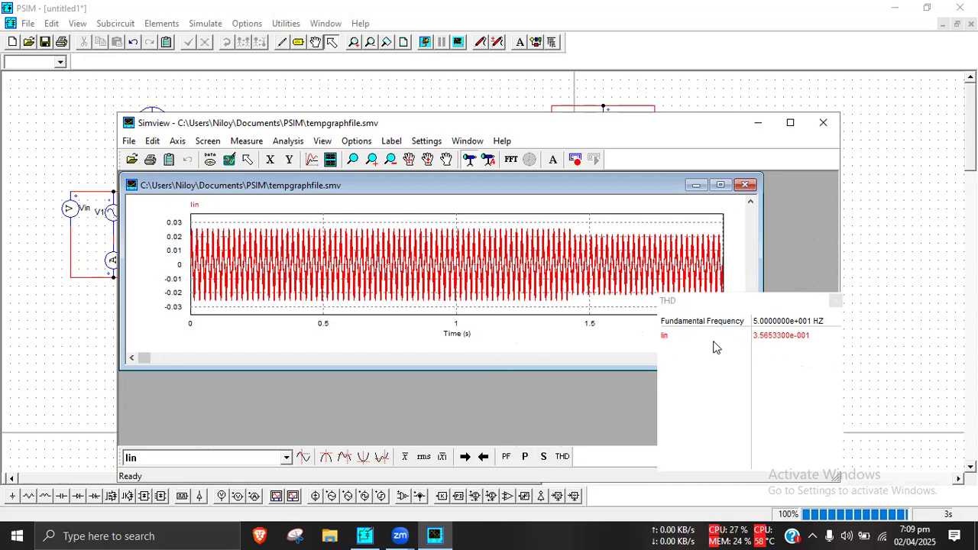
click(834, 300)
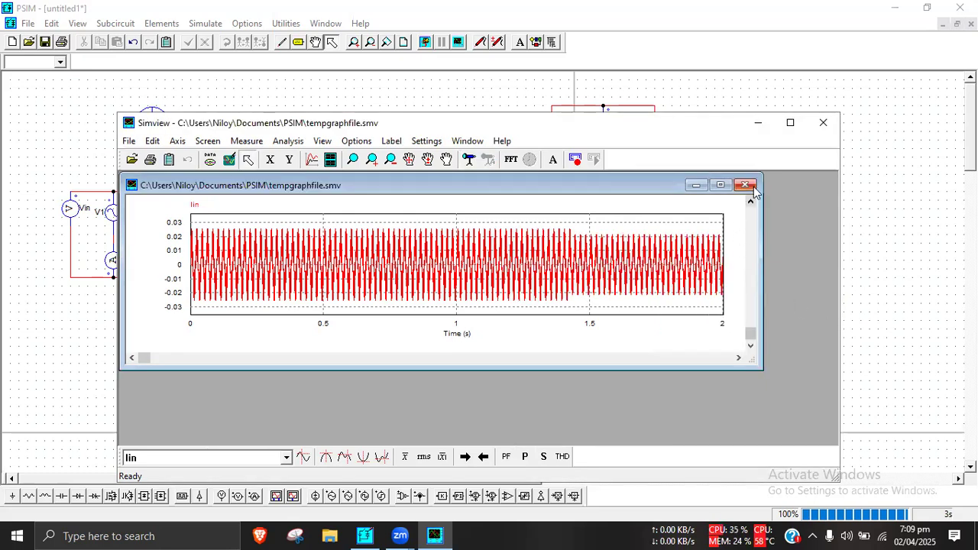
click(819, 128)
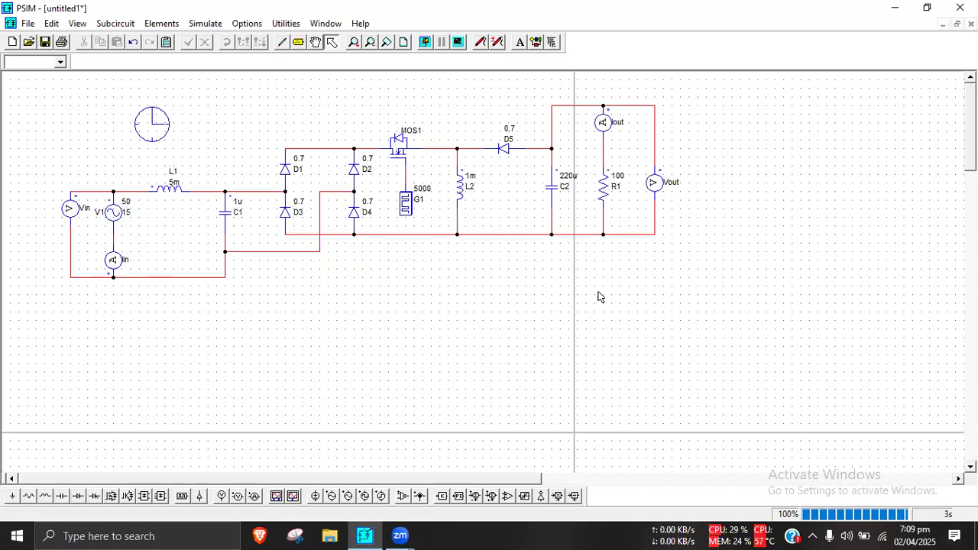
Set the switching frequency of the MOSFET gating block G1 to 50k.
double_click(407, 208)
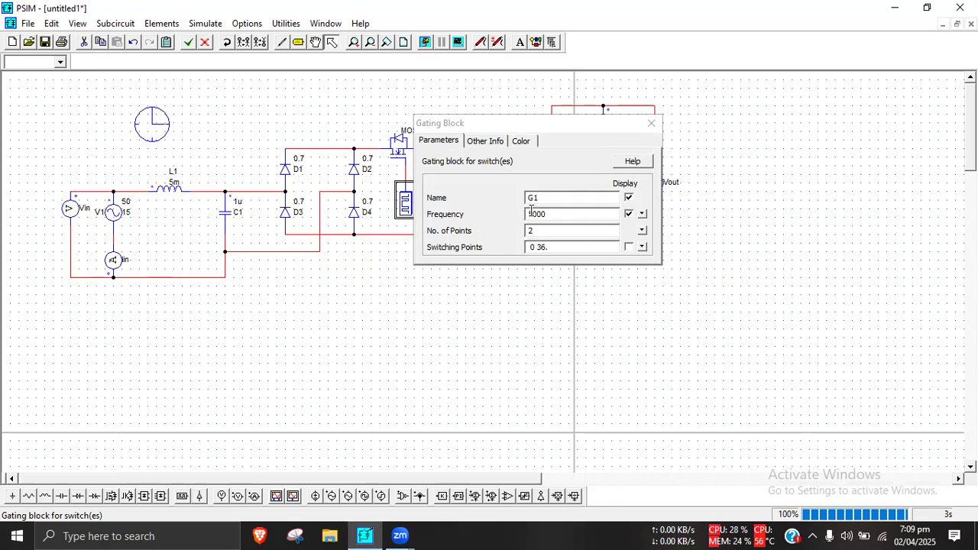
drag(548, 213, 518, 214)
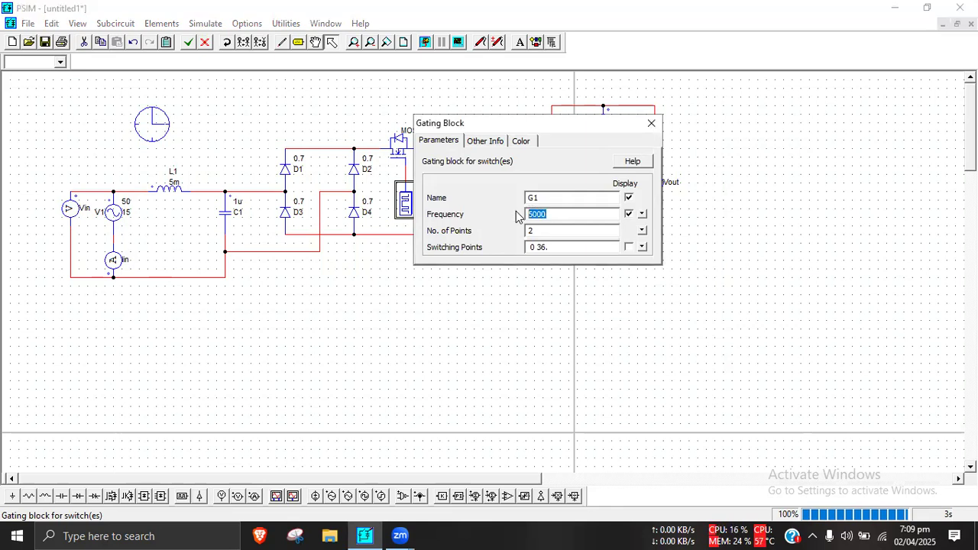
text(50)
click(651, 123)
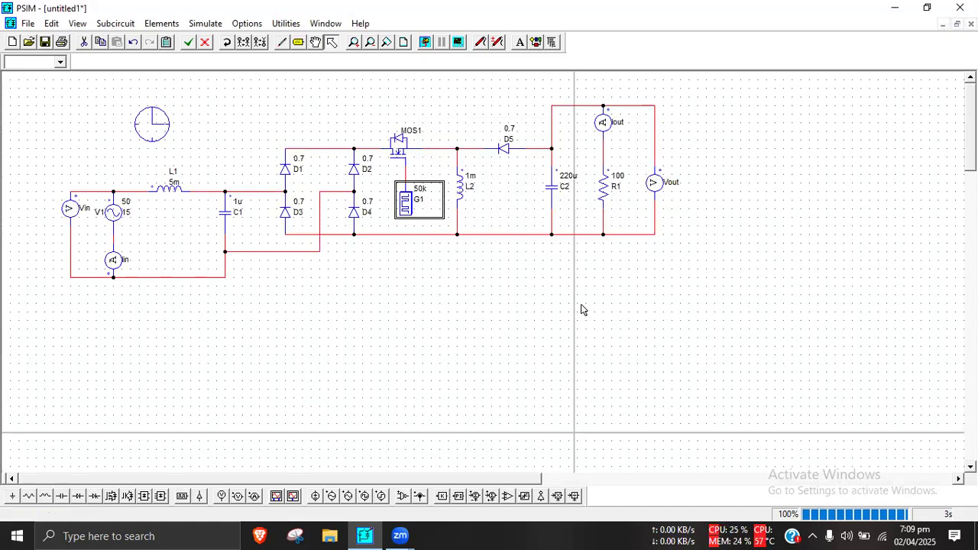
Run the simulation of the circuit and accept the time step adjustment.
click(206, 22)
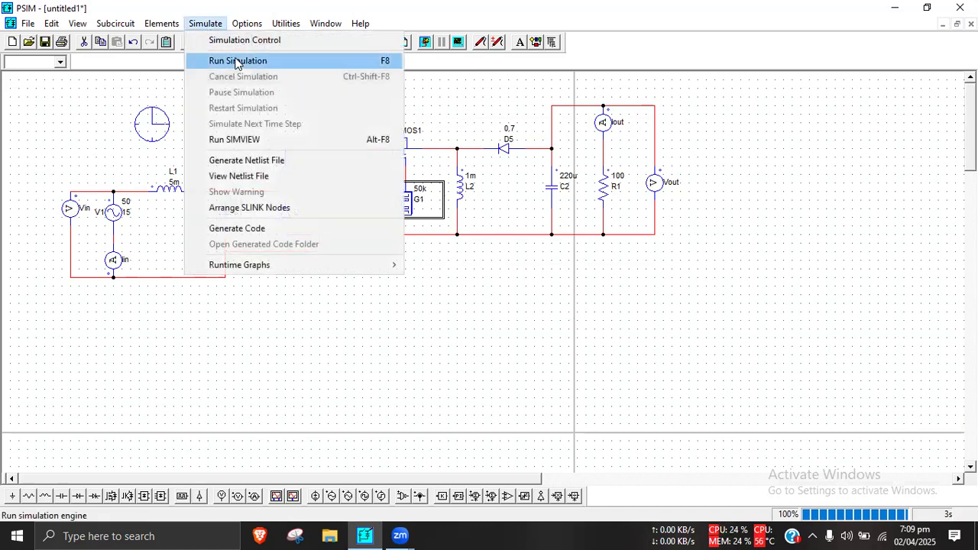
click(236, 61)
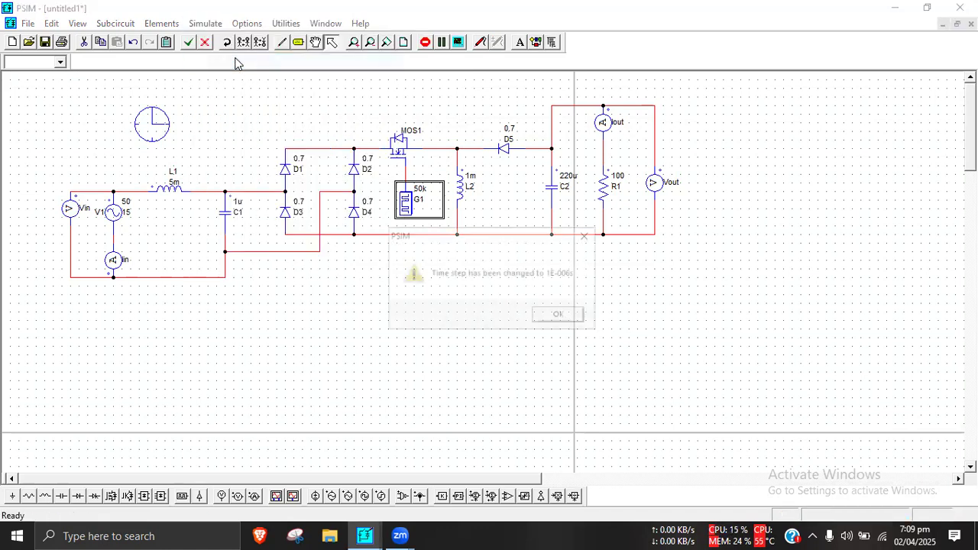
click(565, 315)
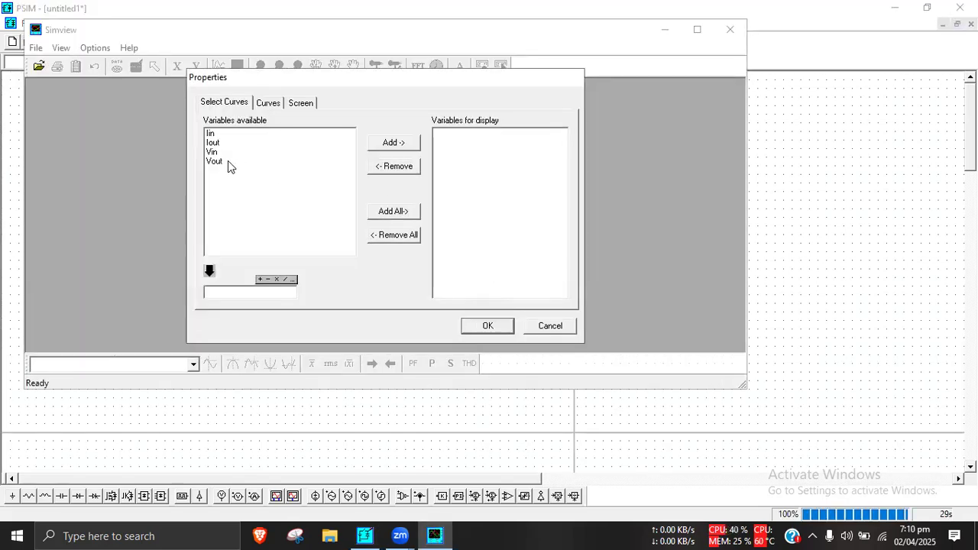
Plot only the Iin curve from the new simulation results.
click(220, 163)
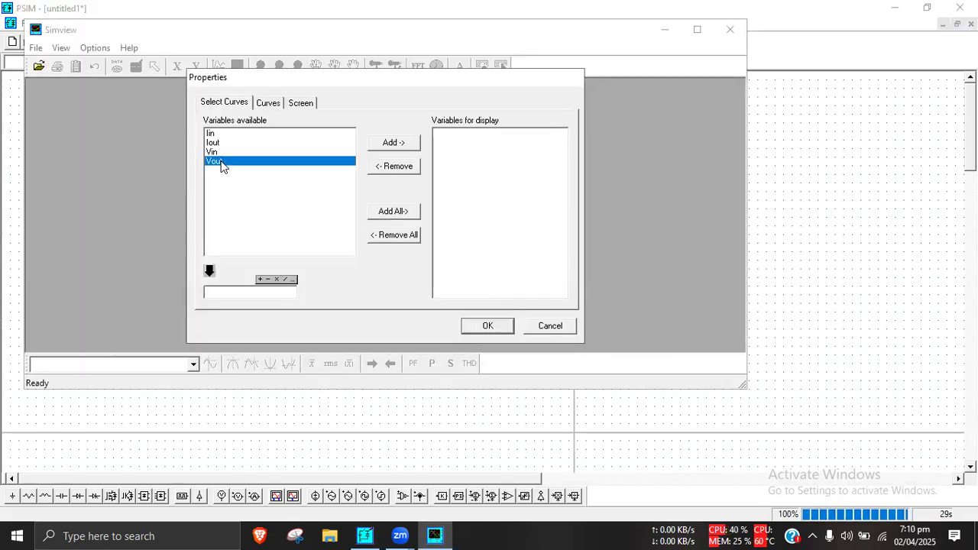
click(220, 134)
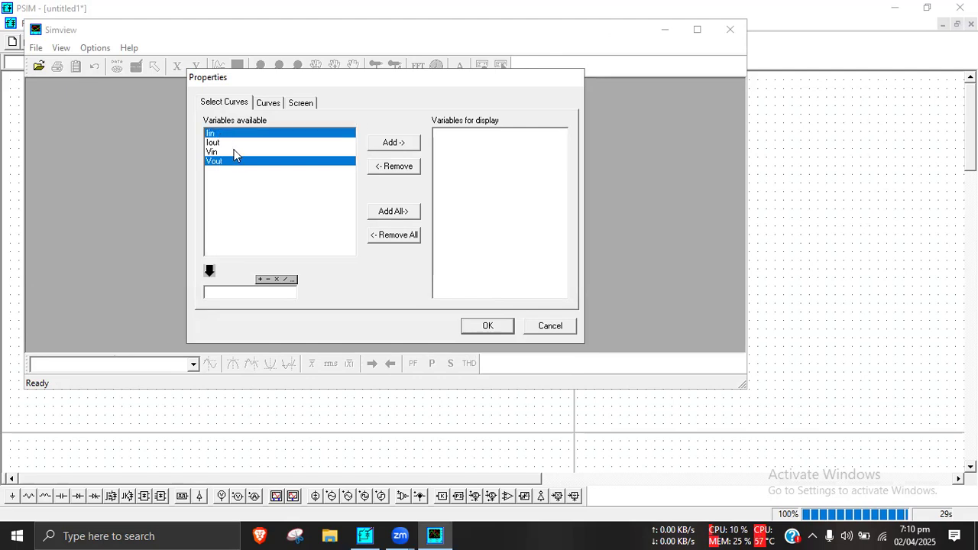
click(242, 161)
click(407, 145)
click(486, 327)
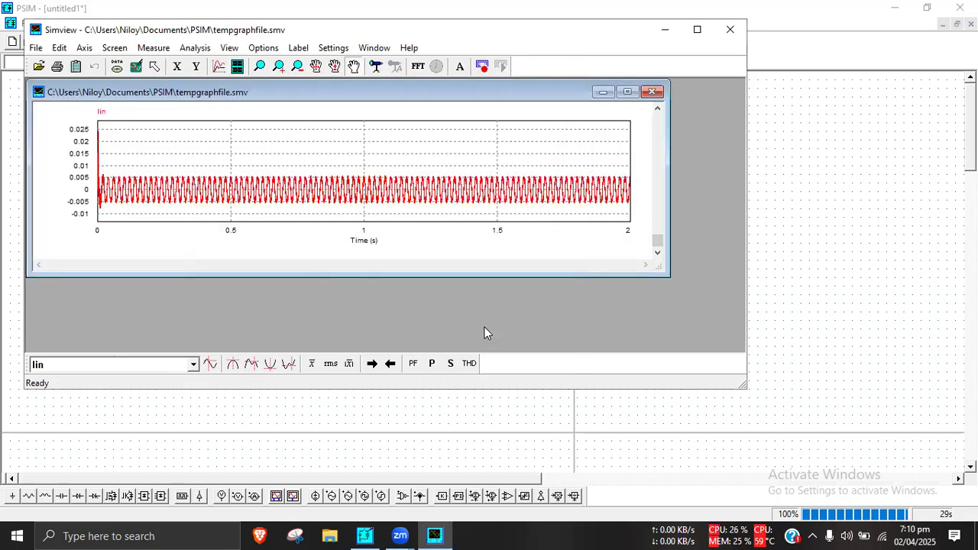
Measure the THD of the Iin curve with a fundamental frequency of 50 Hz.
click(468, 363)
text(50)
click(394, 251)
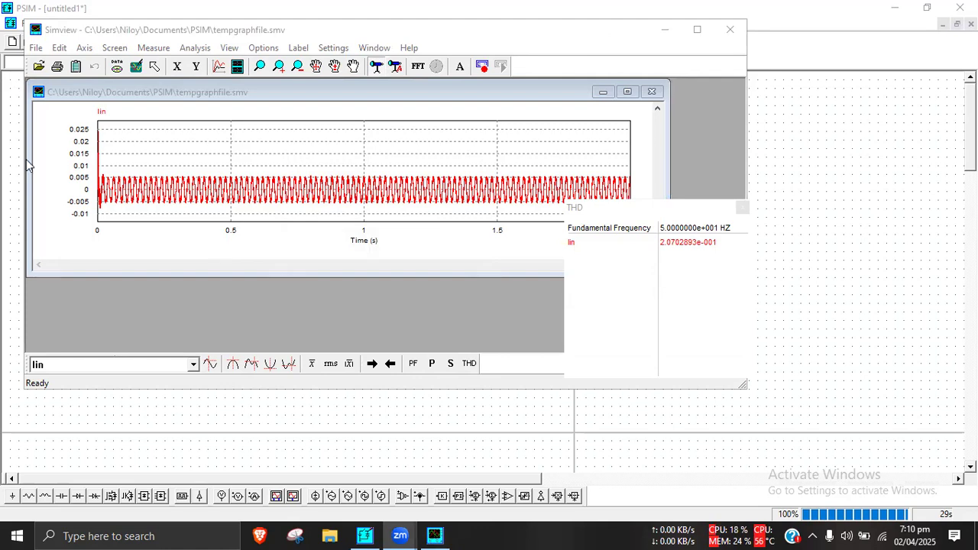
Handwrite 0.207 and its percentage form 20.7% with an arrow beneath the THD result.
mouse_move(587, 279)
mouse_down()
mouse_move(631, 282)
mouse_move(658, 304)
mouse_up()
click(617, 292)
mouse_move(676, 267)
mouse_down()
mouse_move(664, 268)
mouse_move(694, 267)
mouse_move(701, 306)
mouse_up()
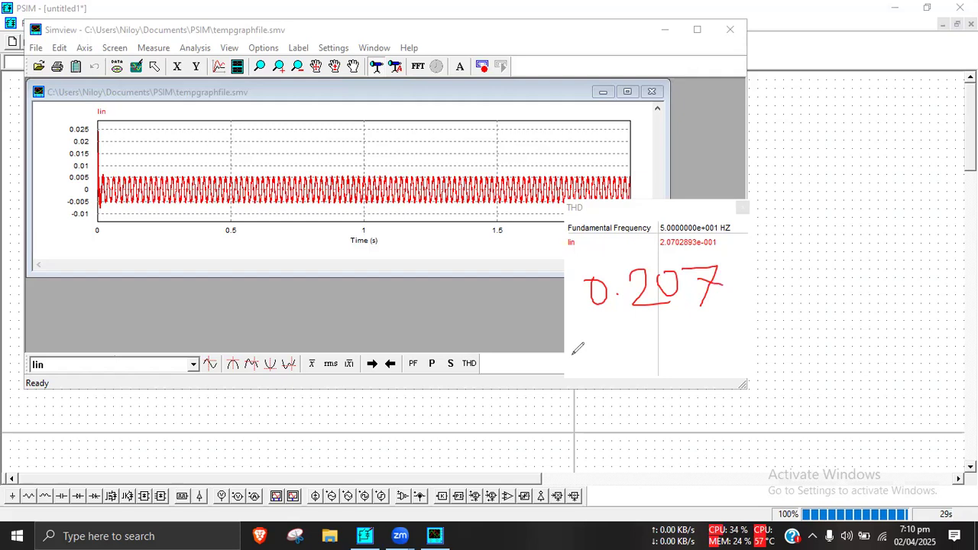
mouse_move(540, 354)
mouse_down()
mouse_move(577, 355)
mouse_move(555, 373)
mouse_up()
mouse_move(605, 343)
mouse_down()
mouse_move(619, 331)
mouse_move(641, 365)
mouse_up()
drag(640, 329, 686, 358)
click(660, 343)
drag(733, 316, 709, 363)
drag(713, 321, 723, 343)
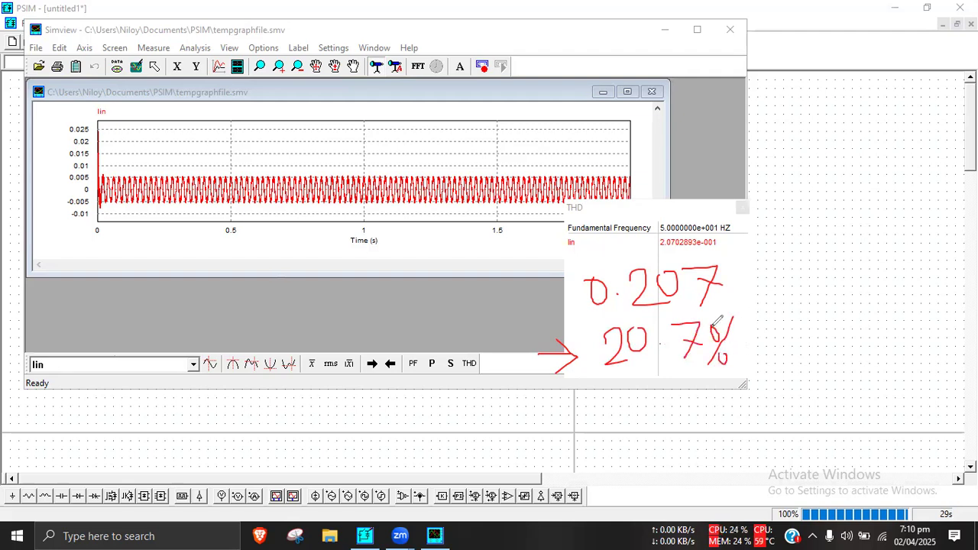
click(617, 293)
Close the THD result and replace the displayed Iin curve with Vin and Iin together.
click(744, 208)
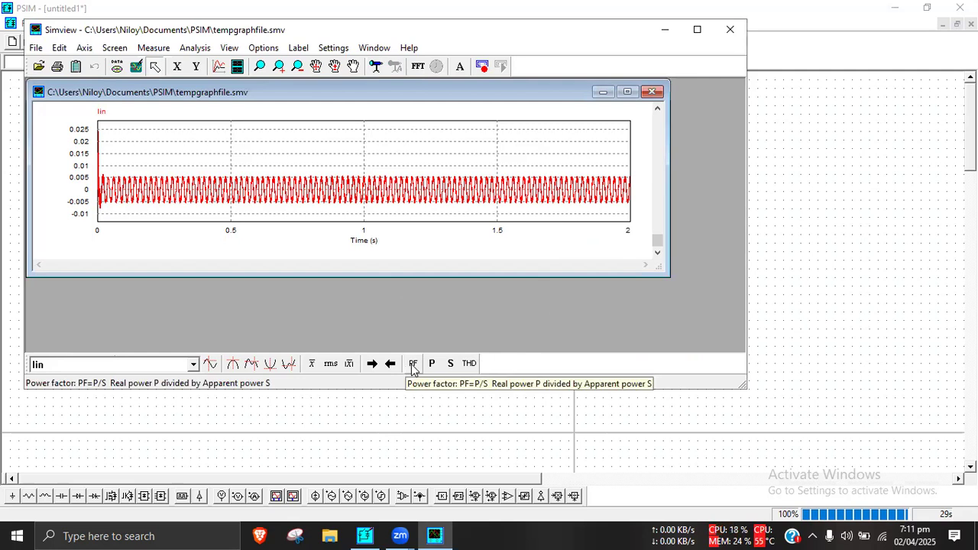
click(220, 66)
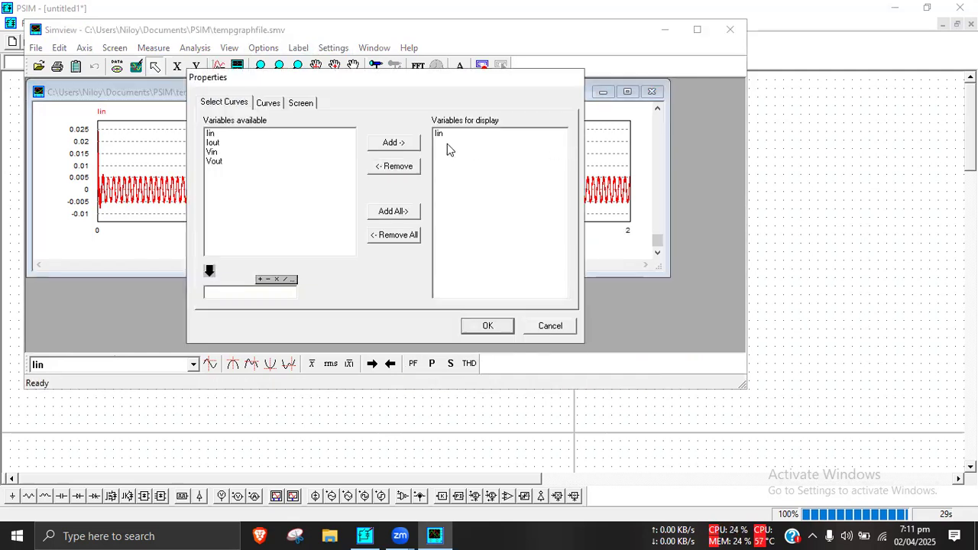
click(452, 136)
click(405, 166)
click(218, 152)
click(394, 143)
ctrl+click(229, 134)
click(395, 145)
click(481, 321)
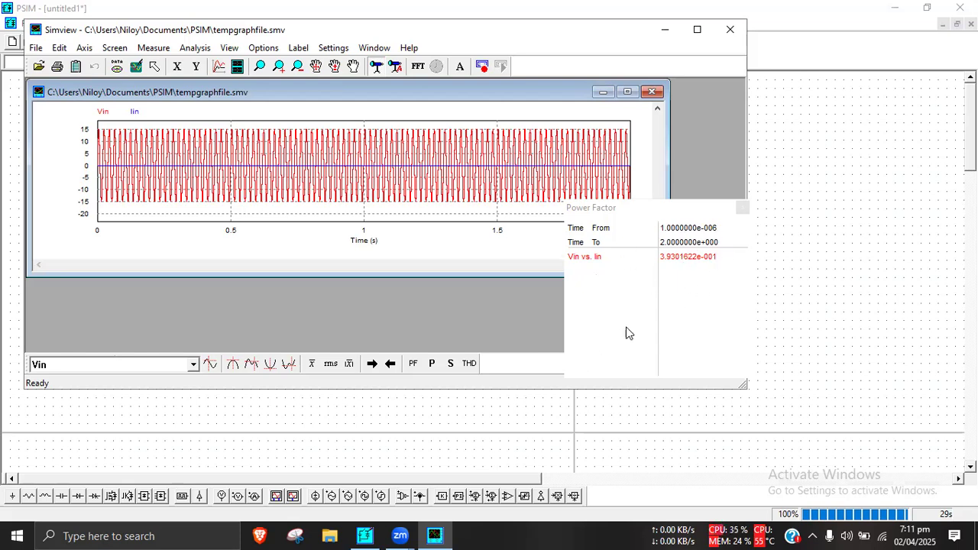
Measure the power factor, real power and apparent power of Vin versus Iin.
click(742, 208)
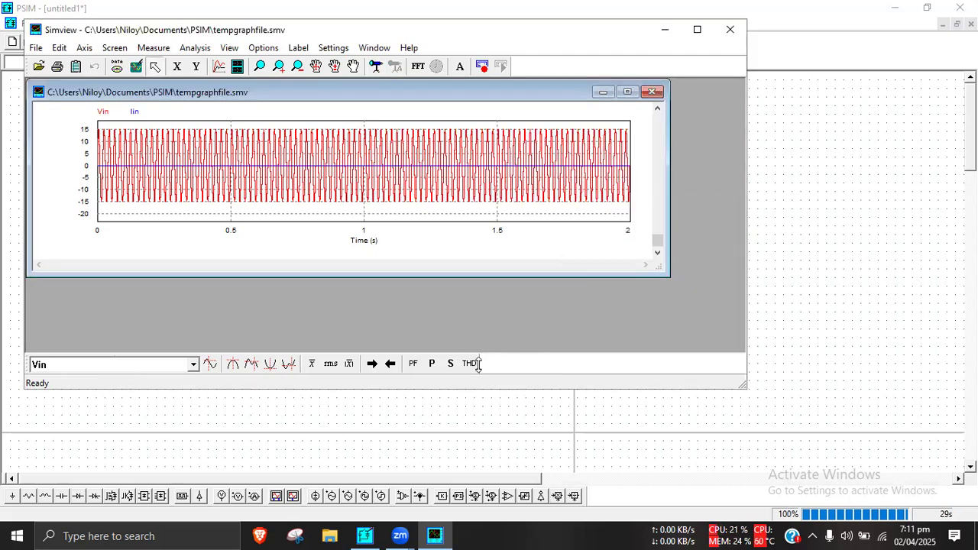
click(432, 364)
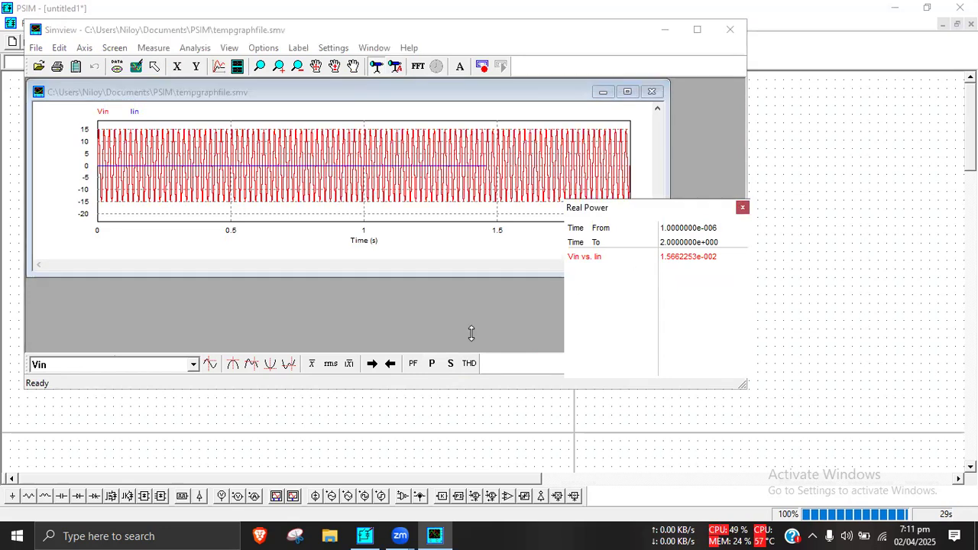
click(740, 208)
click(450, 364)
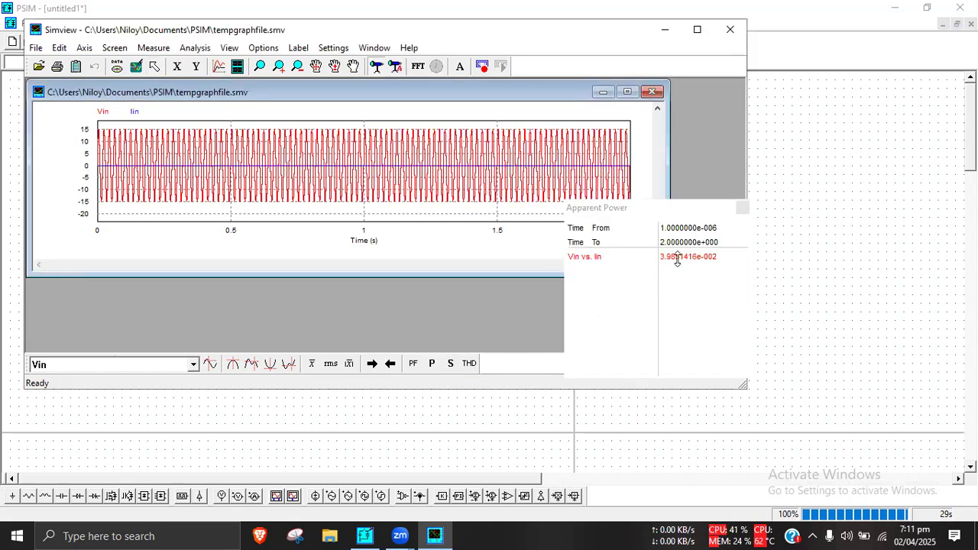
click(742, 208)
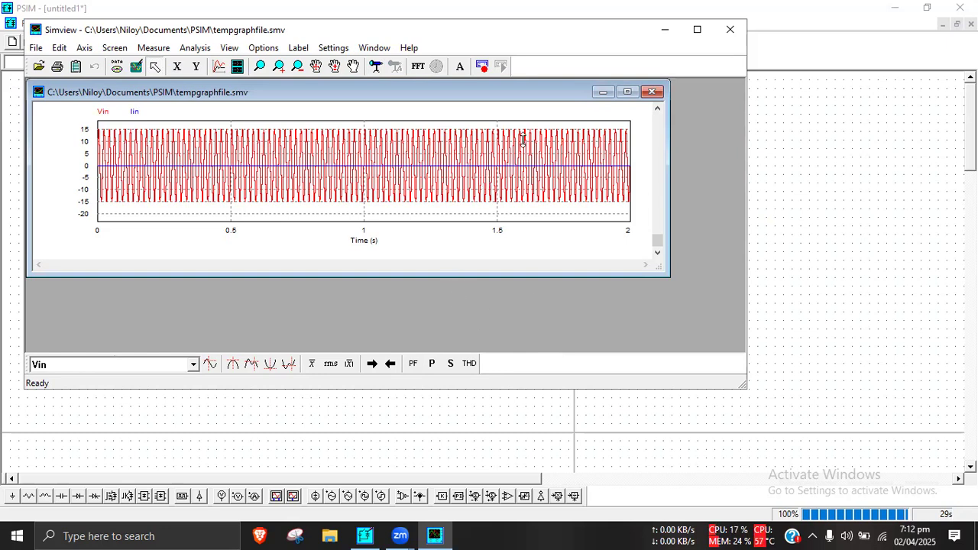
Replace the displayed Vin and Iin curves with Vout and Iout.
click(219, 66)
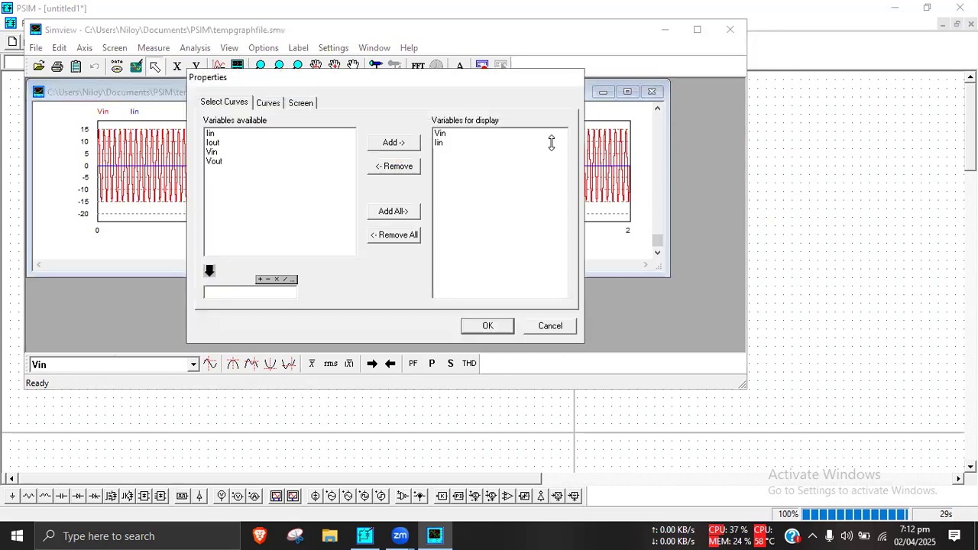
drag(460, 134, 461, 143)
click(413, 166)
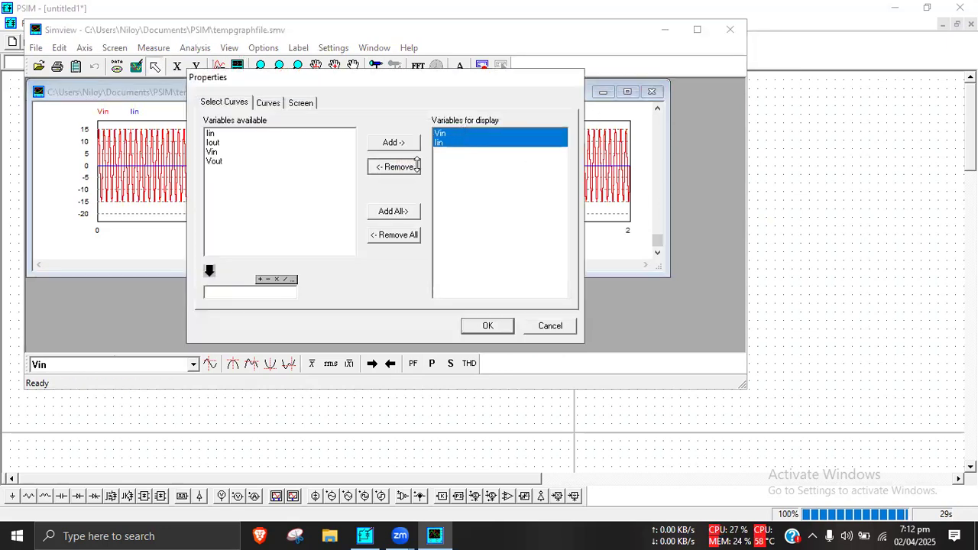
click(226, 161)
click(384, 137)
ctrl+click(258, 142)
click(378, 141)
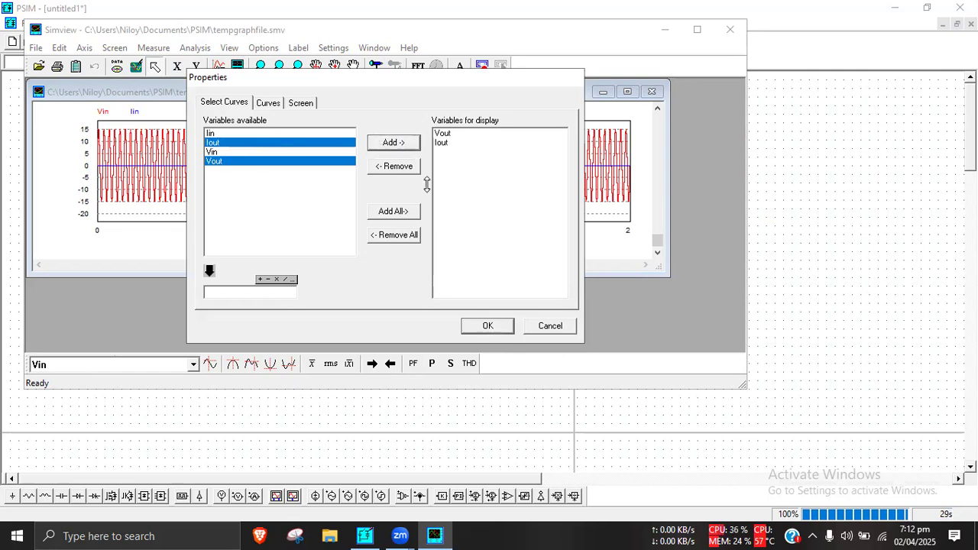
click(497, 325)
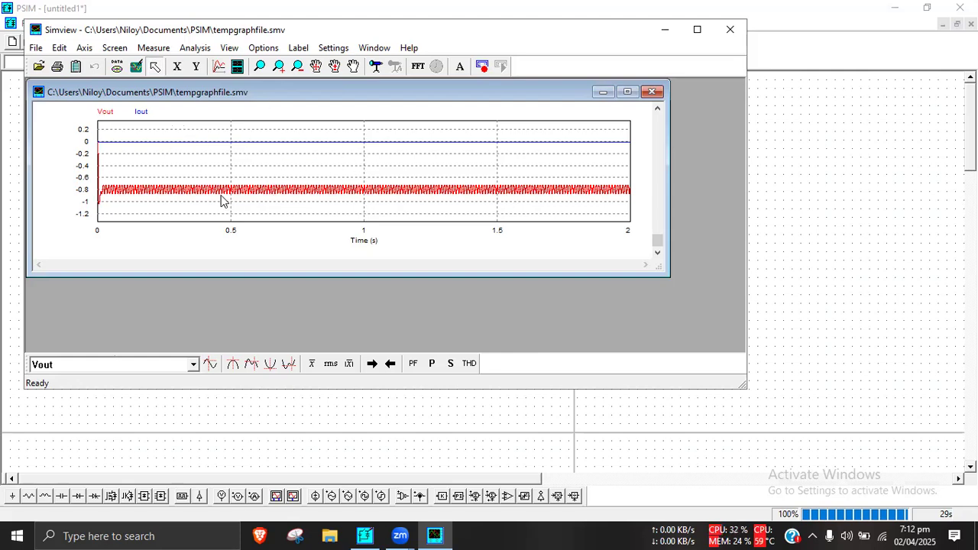
Measure the real power of Vout versus Iout and close the waveform viewer.
click(433, 364)
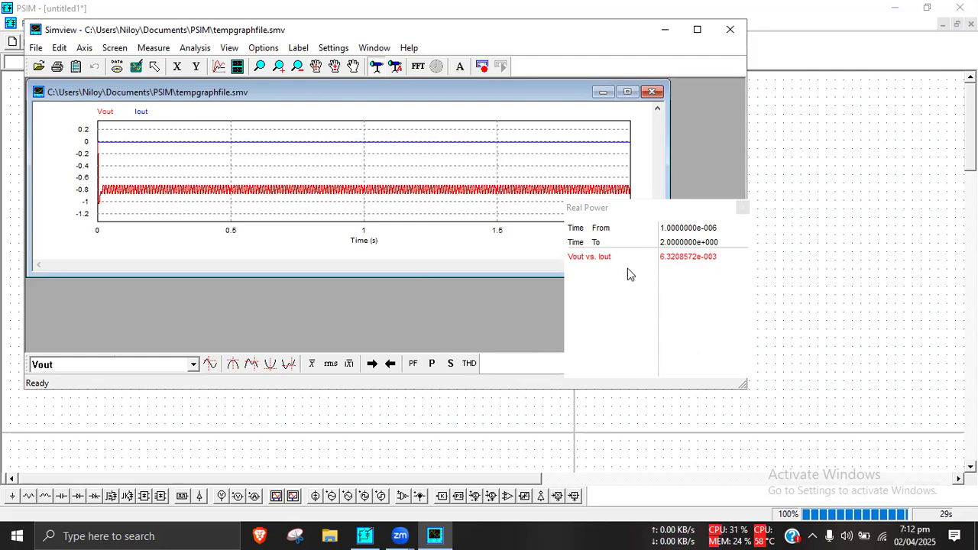
click(742, 208)
click(723, 34)
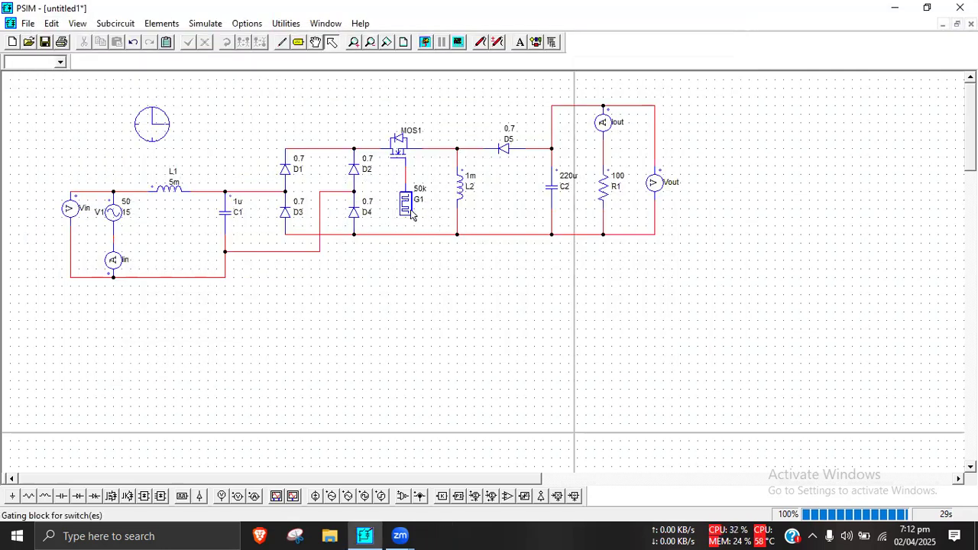
Set the switching points of gating block G1 to 0 90.
double_click(414, 214)
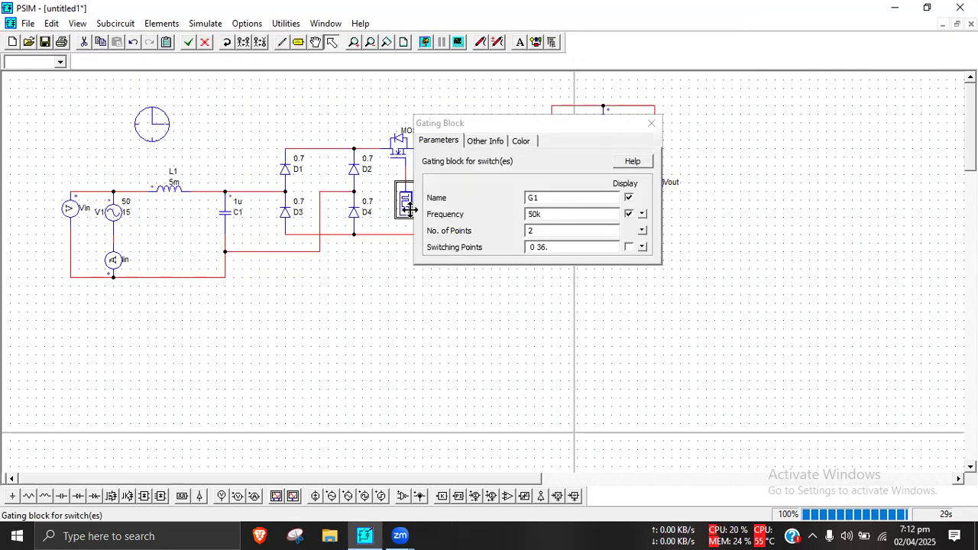
double_click(538, 247)
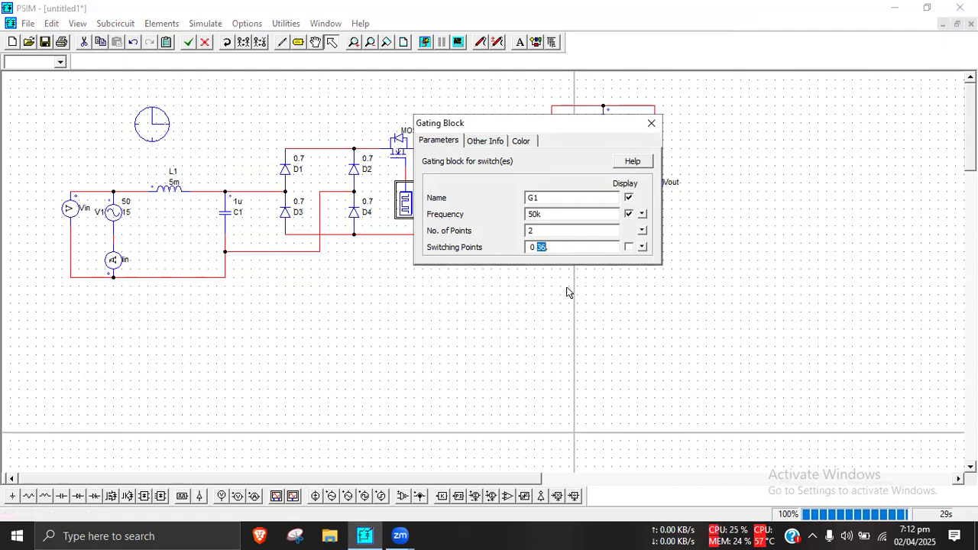
text(90.)
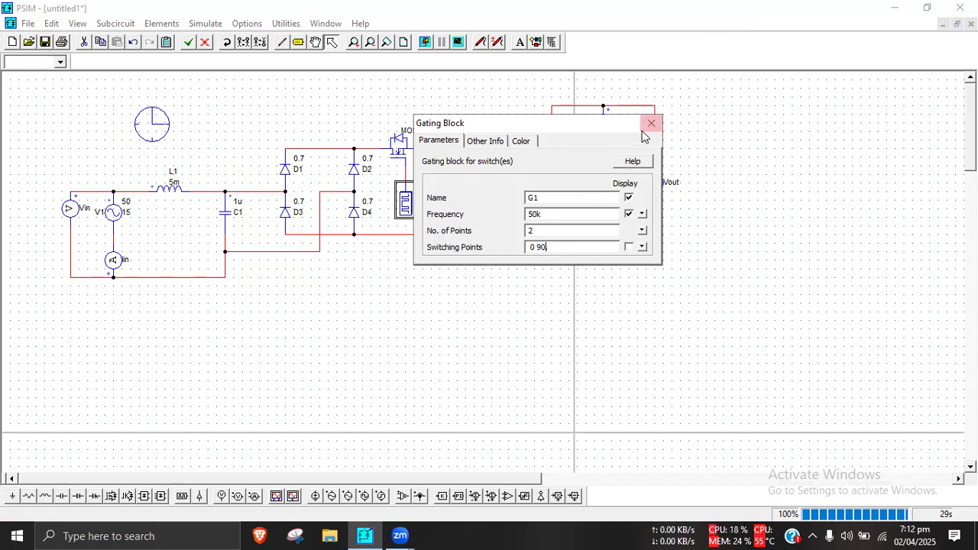
click(650, 123)
click(410, 266)
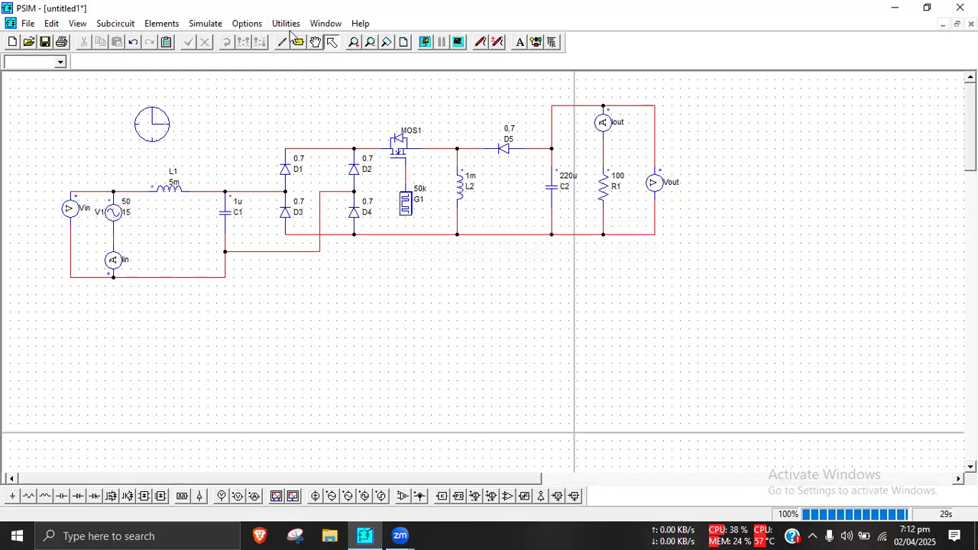
Rerun the simulation with the changed gating and plot only the Iin curve.
click(205, 23)
click(215, 59)
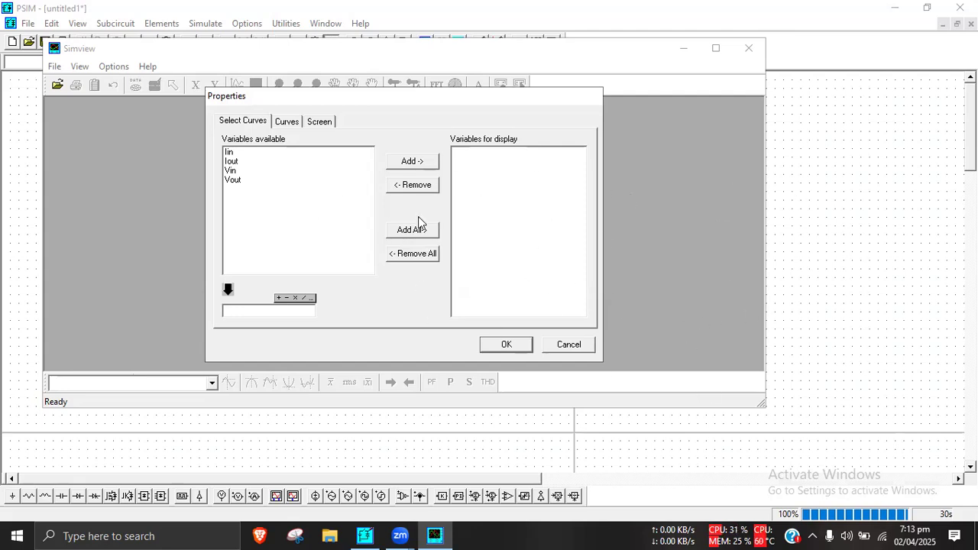
click(233, 153)
click(402, 164)
click(527, 345)
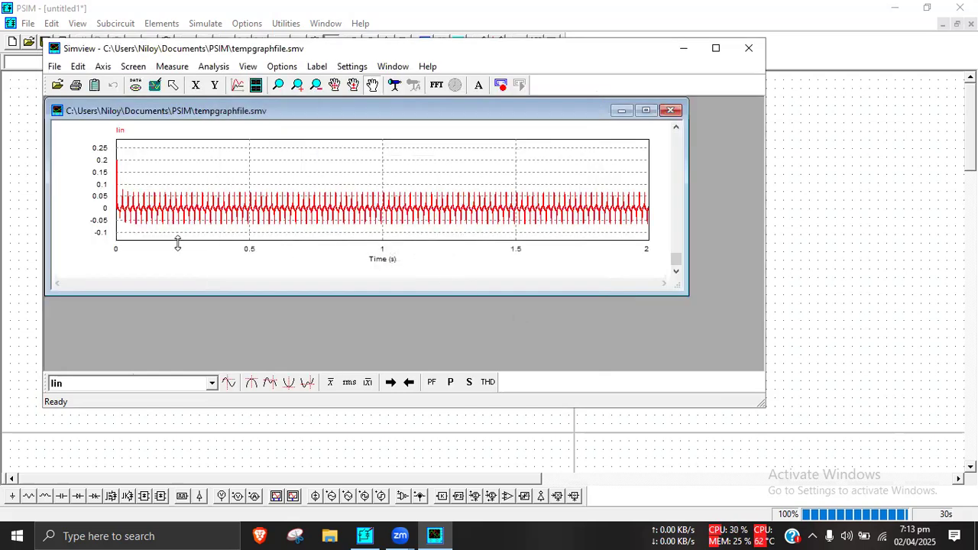
Measure the total harmonic distortion of Iin at a fundamental frequency of 50 Hz.
click(488, 382)
text(50)
click(396, 269)
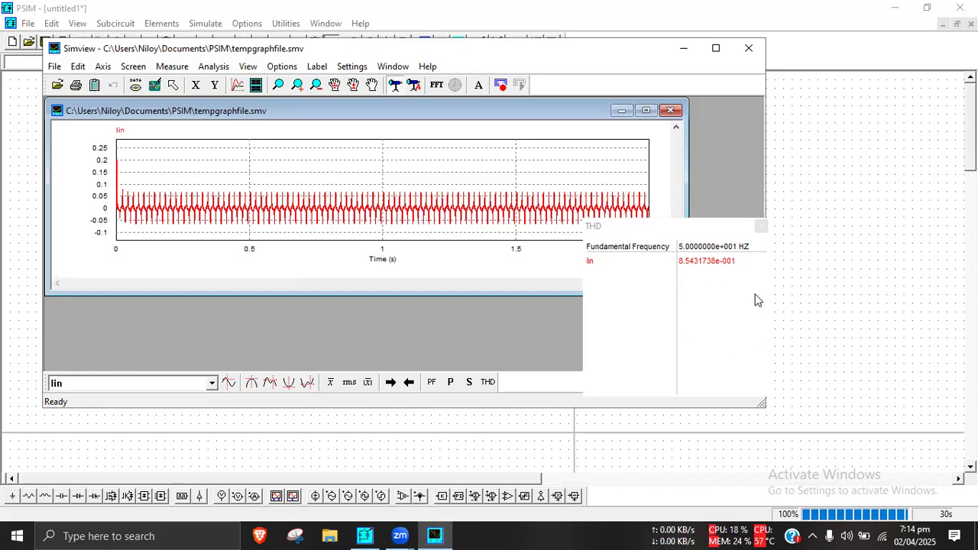
click(760, 226)
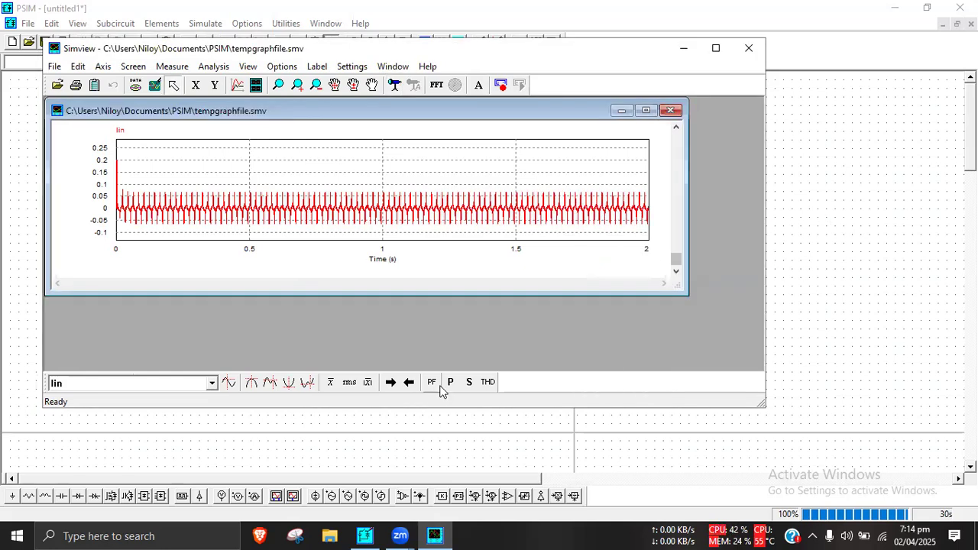
Replace the displayed Iin curve with the Vout and Iout curves.
click(237, 84)
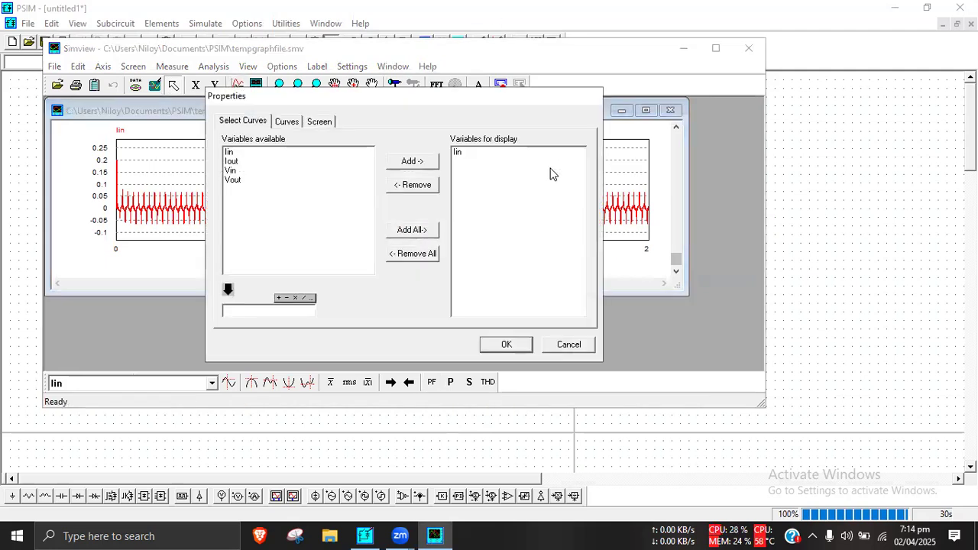
click(460, 153)
click(418, 185)
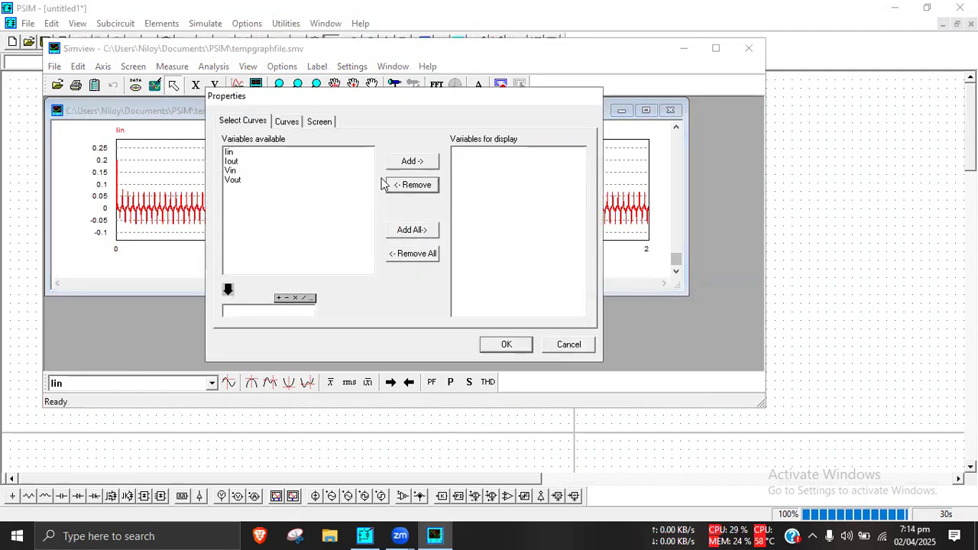
click(250, 180)
click(390, 166)
click(259, 162)
click(427, 167)
click(518, 345)
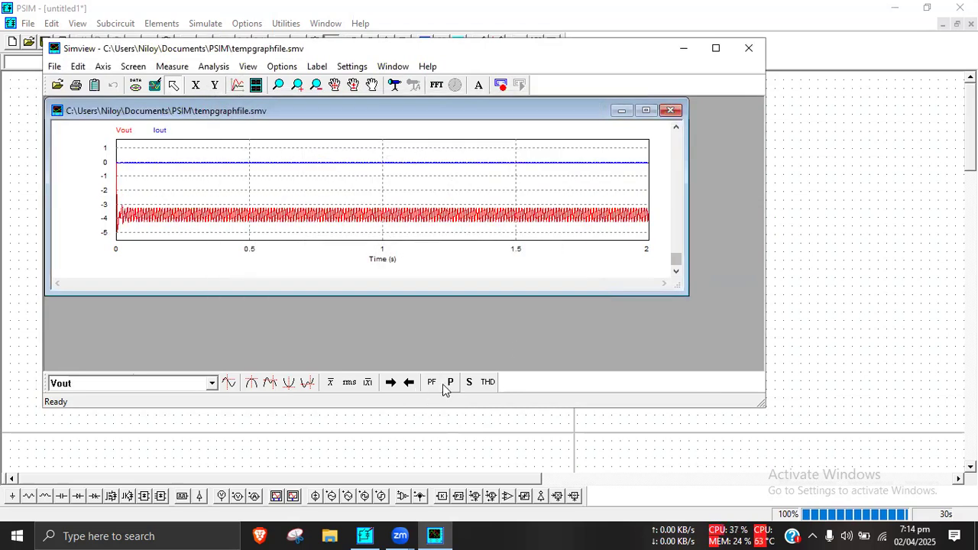
Measure the real power of Vout versus Iout over the full simulation, and dismiss the reading.
click(450, 383)
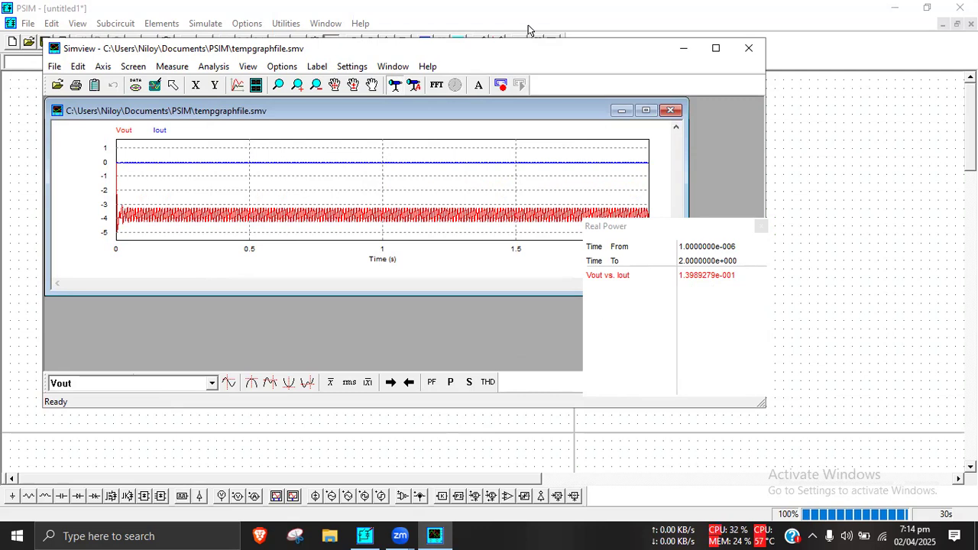
click(486, 27)
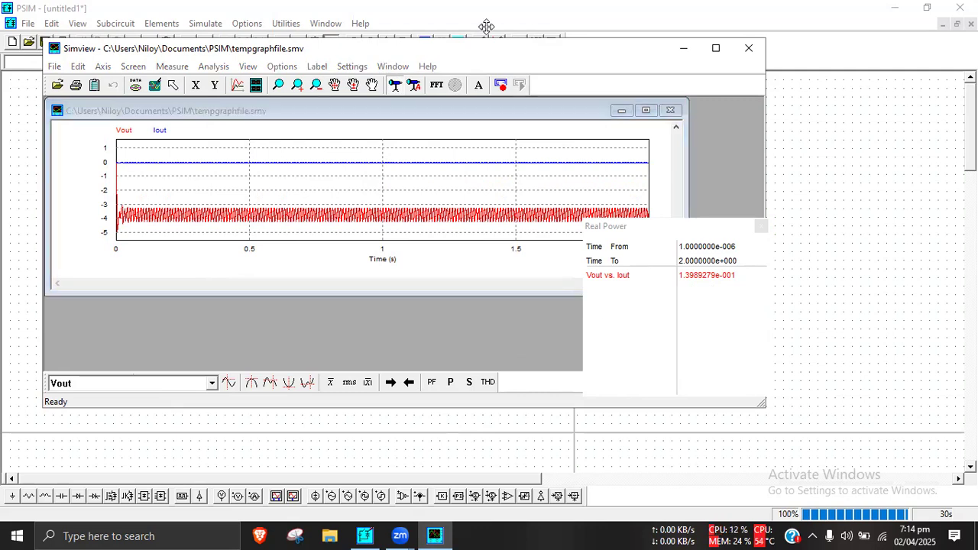
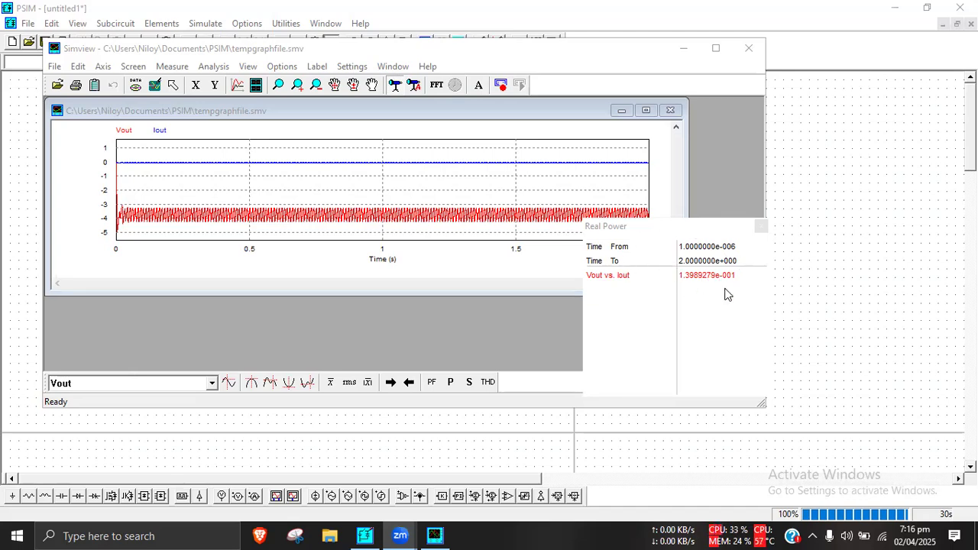
click(763, 226)
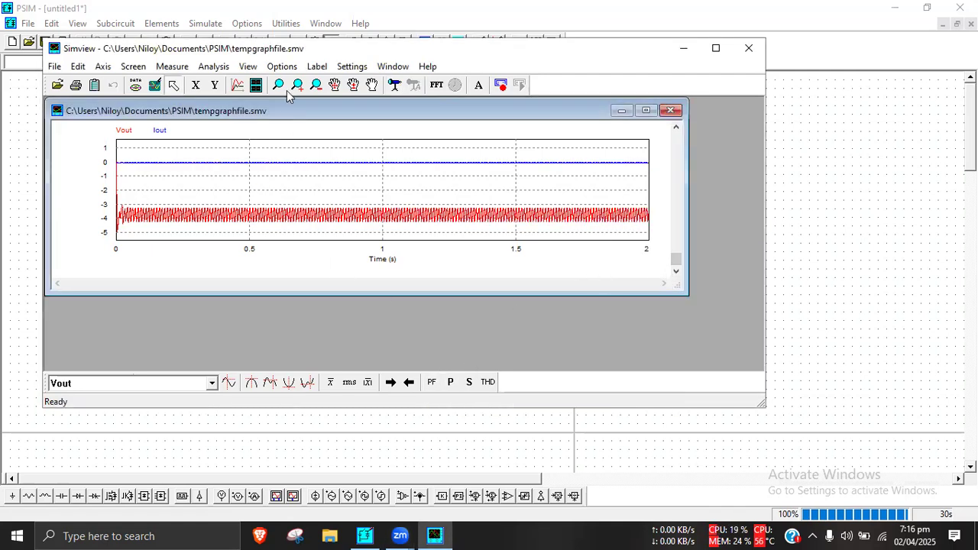
Remove Vout and Iout from the plot and display Iin and Vin instead.
click(237, 84)
click(466, 162)
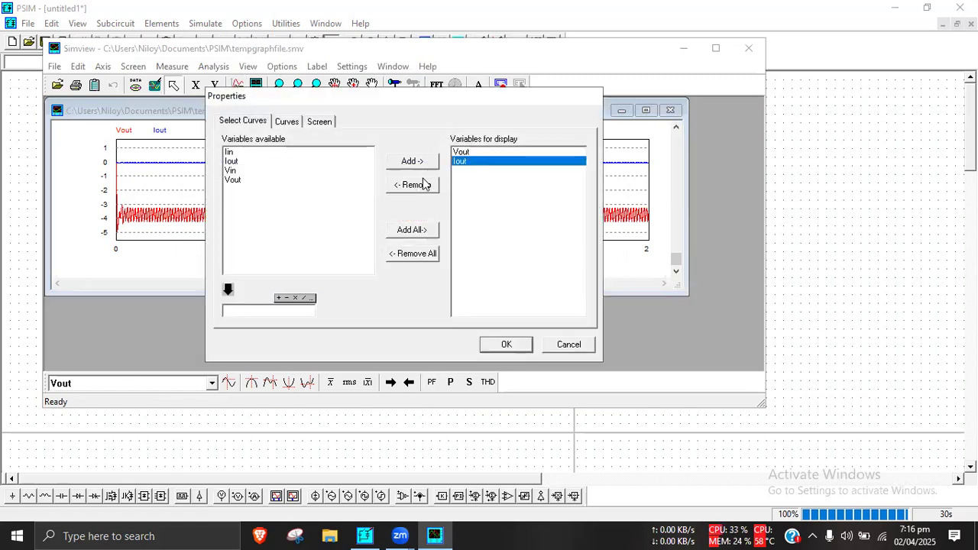
ctrl+click(462, 153)
click(428, 185)
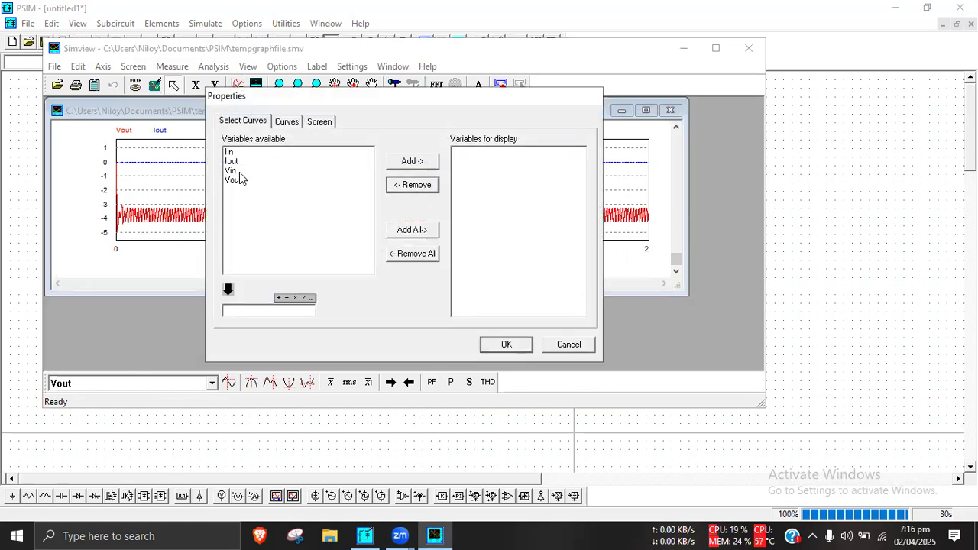
click(239, 171)
ctrl+click(243, 154)
click(412, 161)
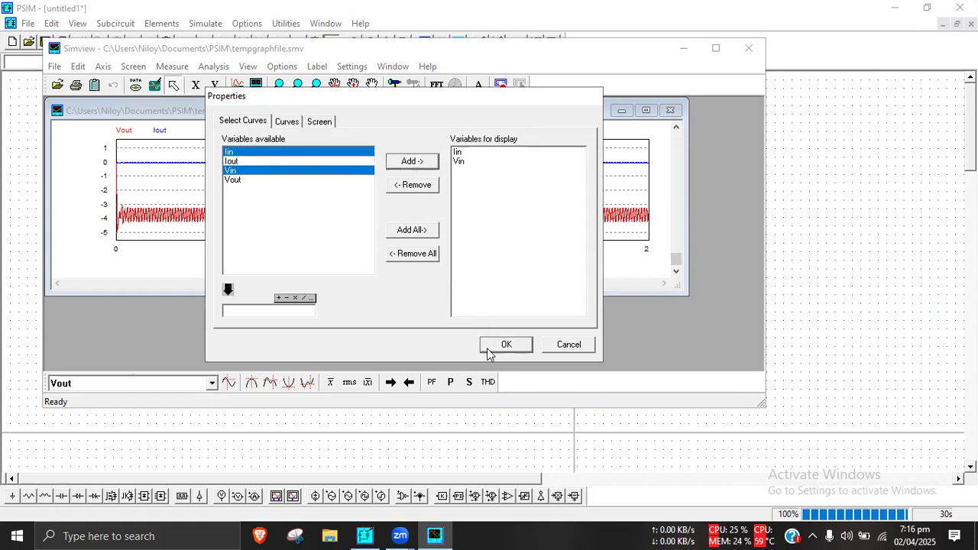
click(495, 345)
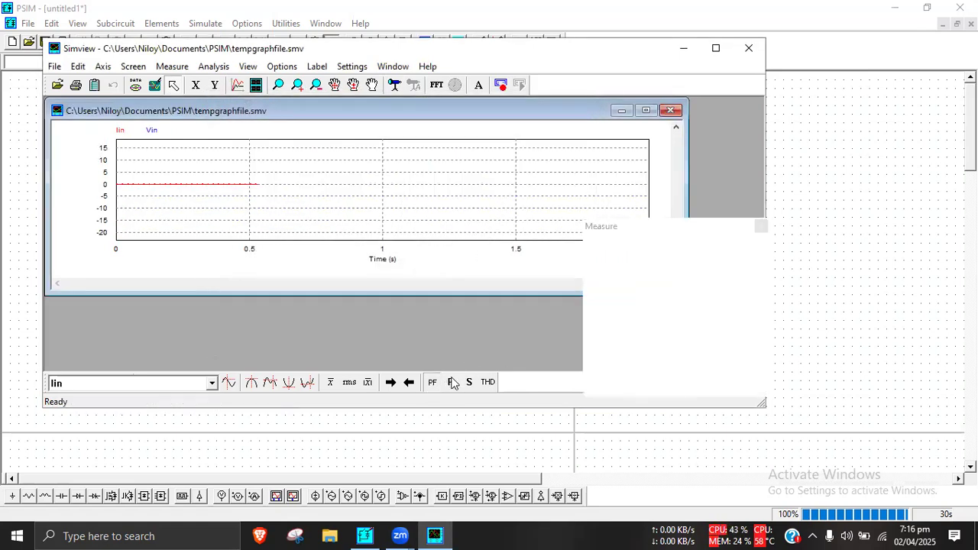
Measure the power factor of Iin versus Vin and close the waveform viewer.
click(432, 382)
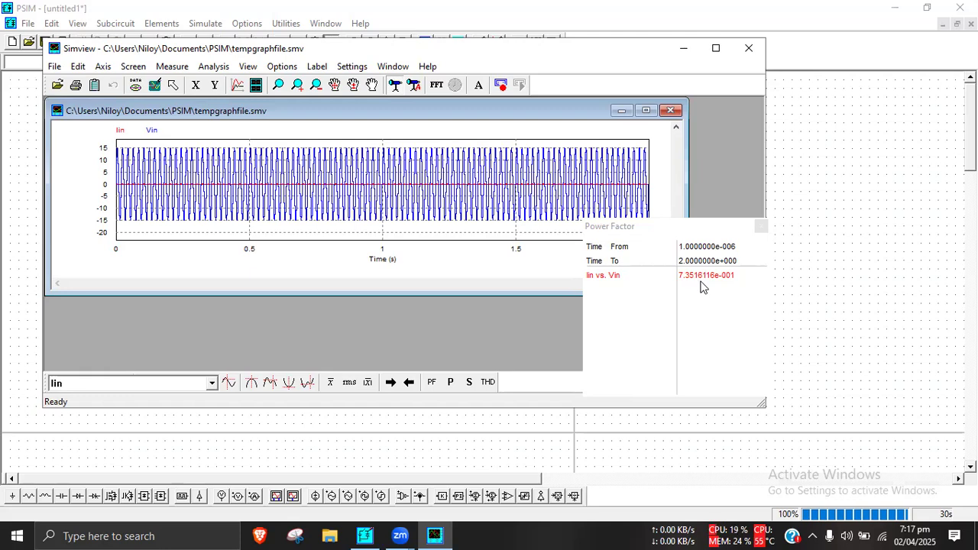
click(760, 228)
click(749, 48)
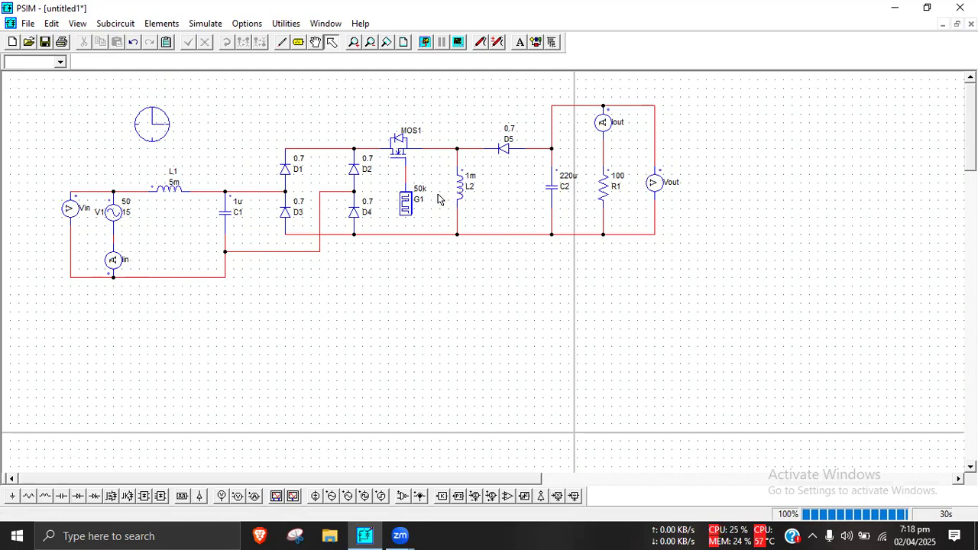
Check the frequency and switching points of gating block G1 and close its settings.
double_click(415, 202)
click(687, 123)
double_click(407, 204)
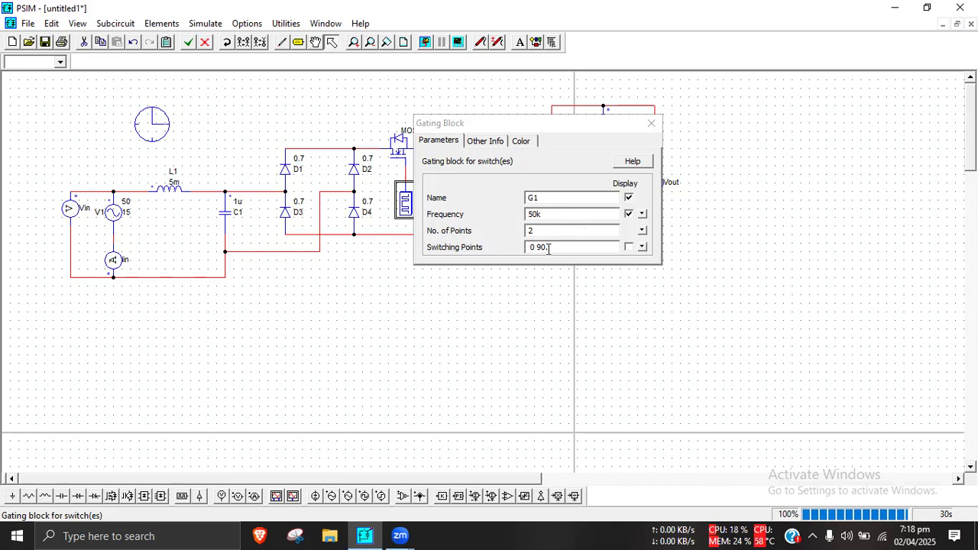
click(650, 123)
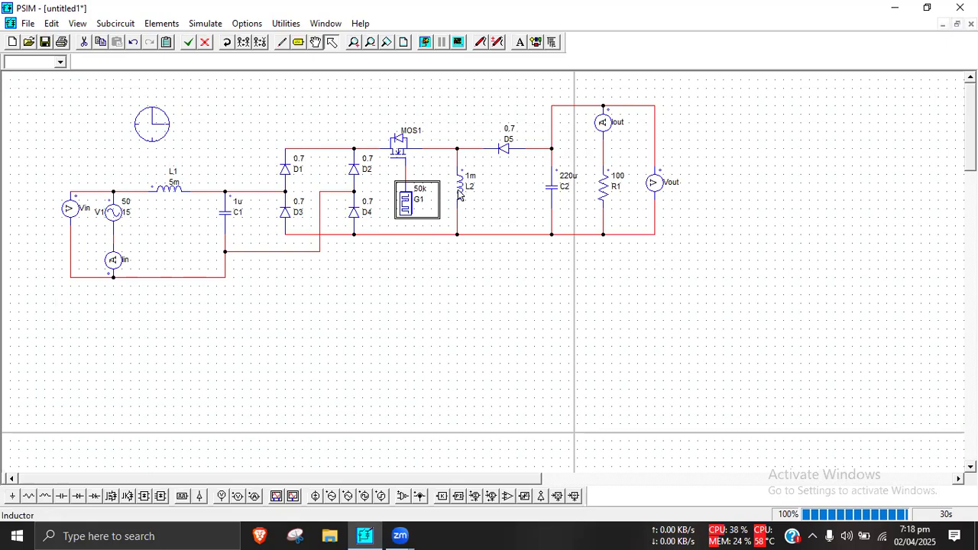
click(459, 192)
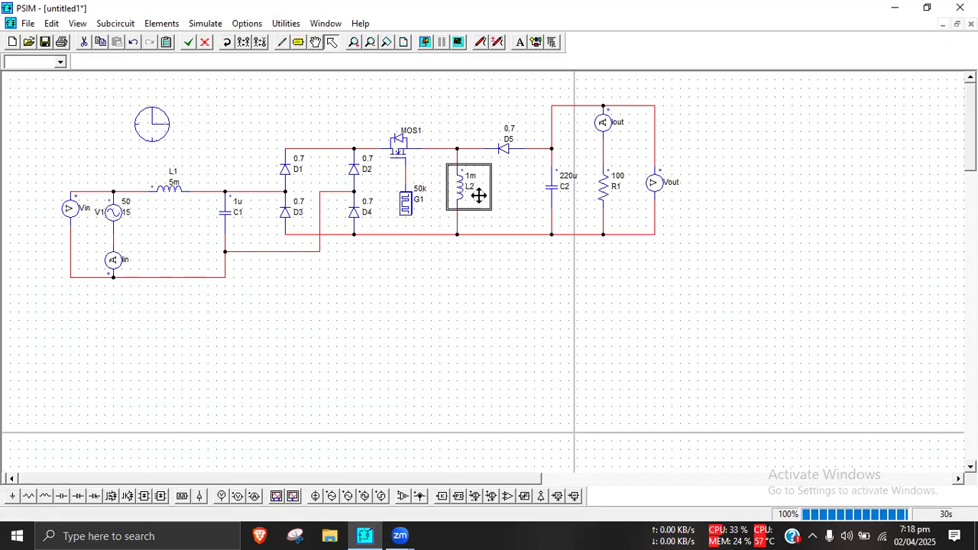
click(548, 188)
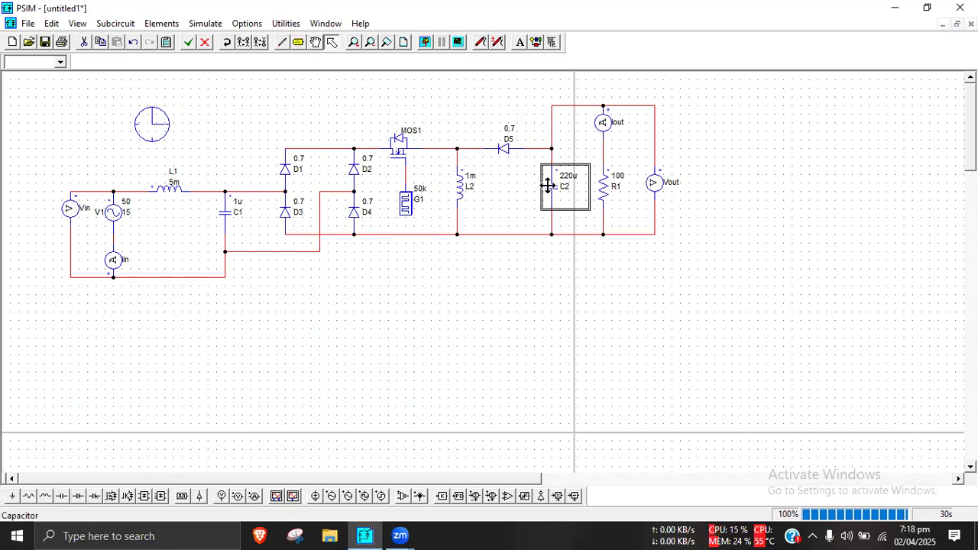
click(490, 296)
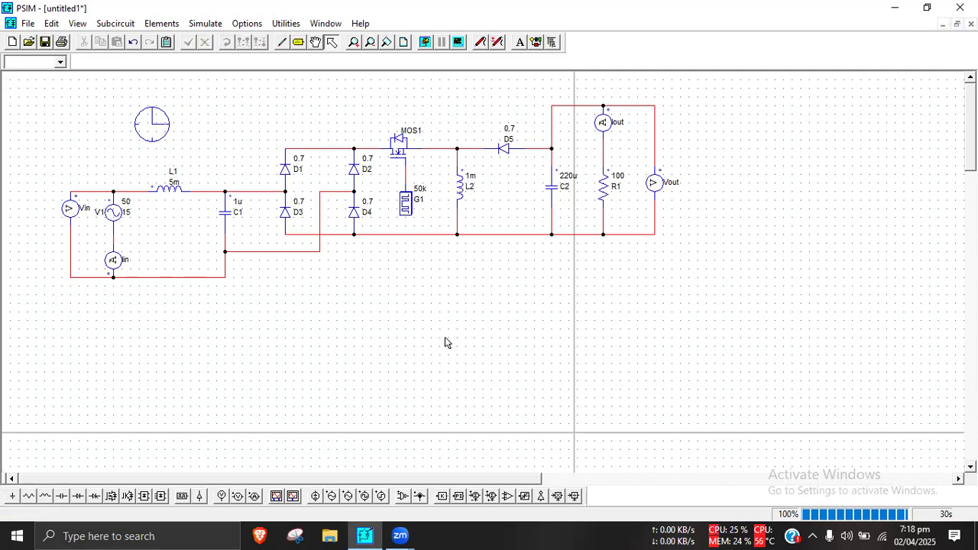